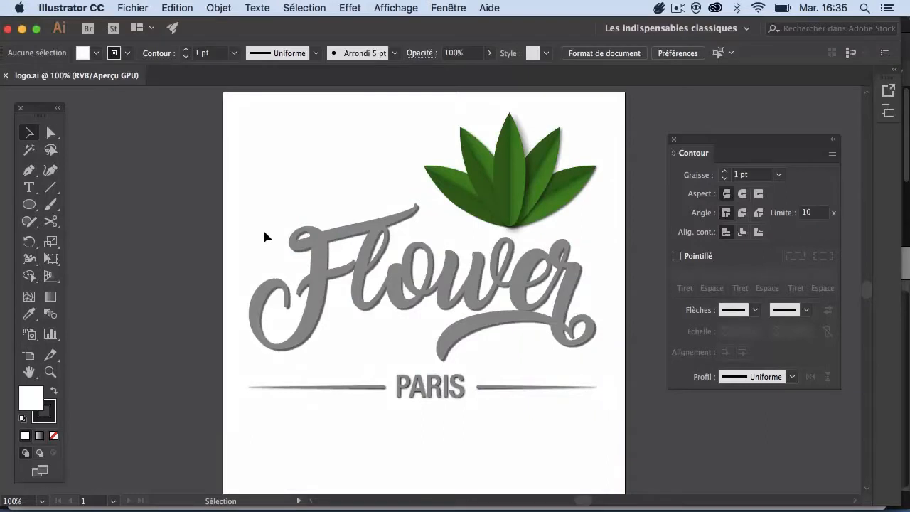
Create a new 200 x 200 mm document with millimetre units, RGB colour mode and 300 ppi raster effects.
left_click(133, 8)
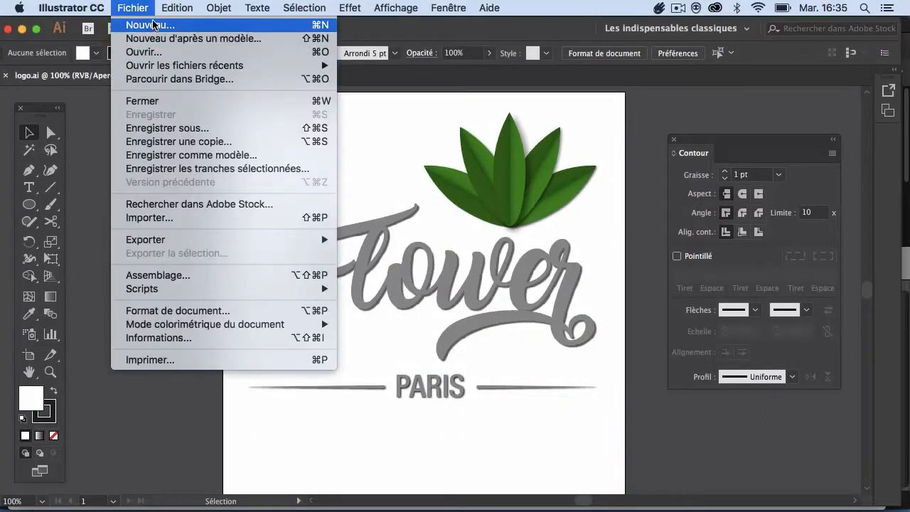
left_click(155, 26)
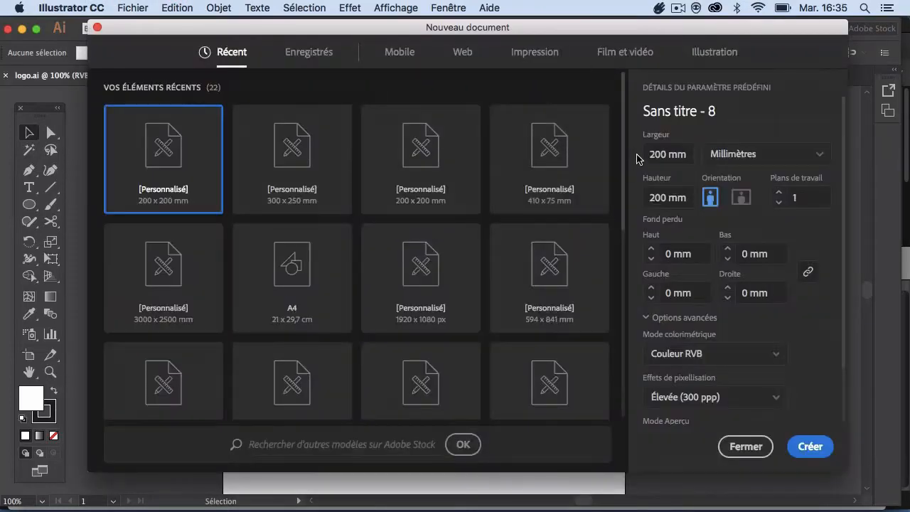
left_click(731, 159)
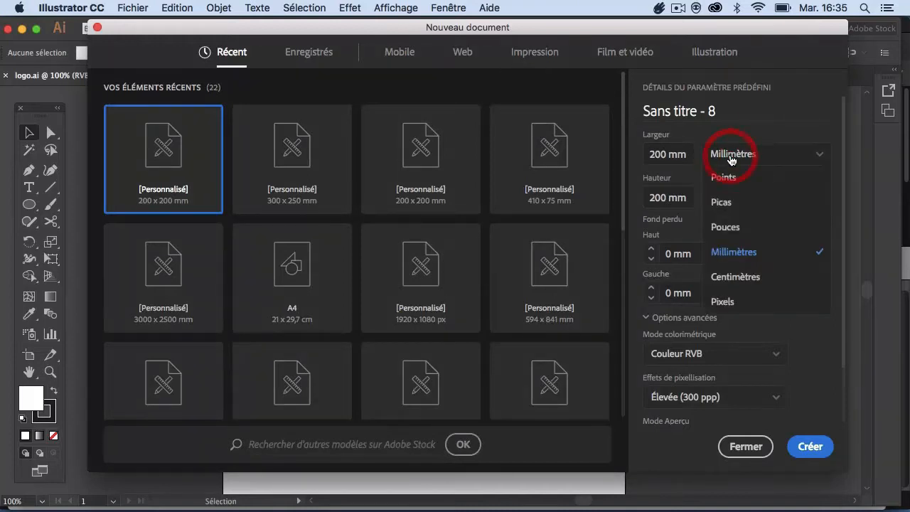
left_click(739, 257)
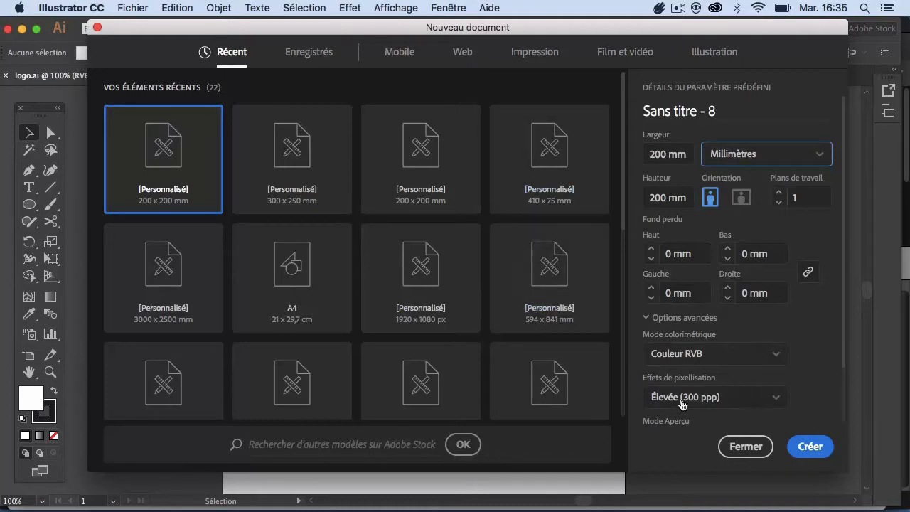
left_click(643, 323)
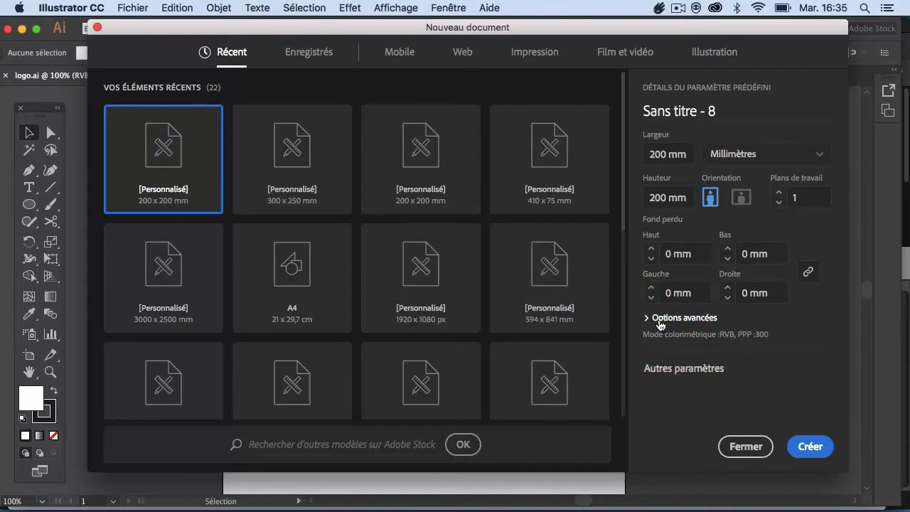
left_click(684, 318)
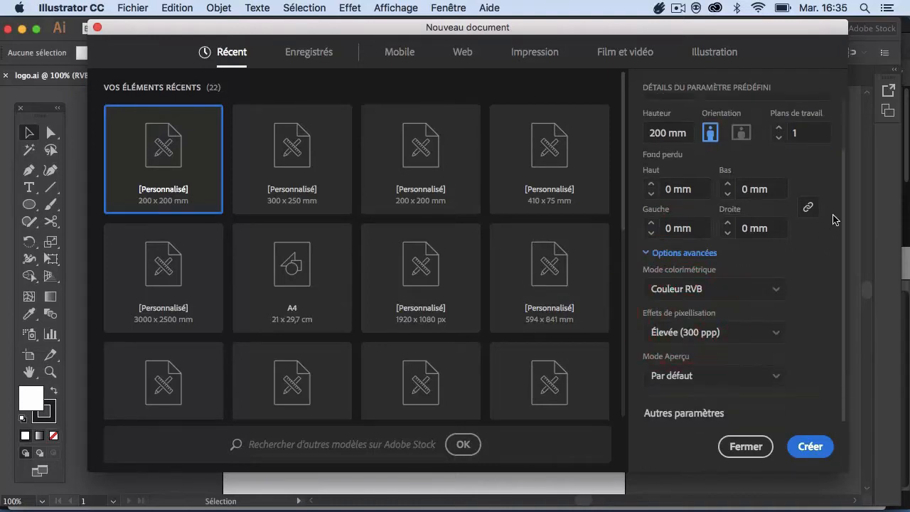
left_click_drag(843, 209, 837, 135)
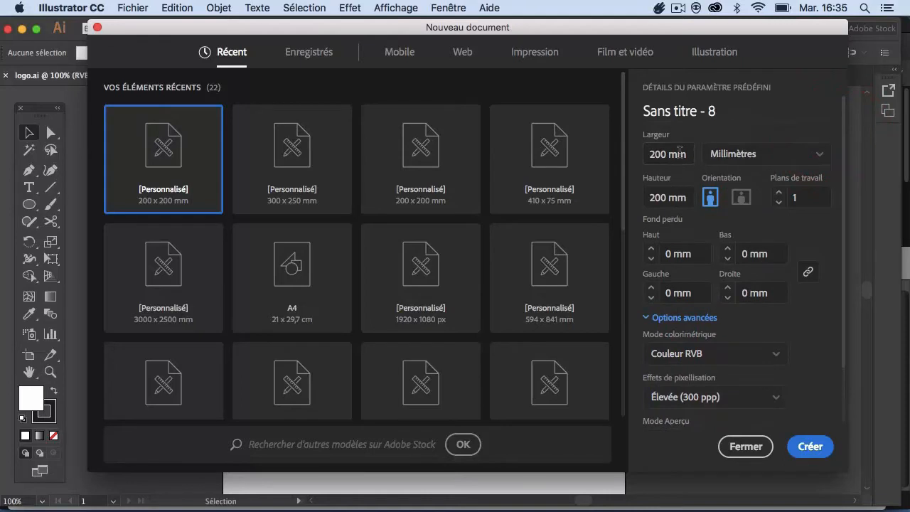
left_click(809, 446)
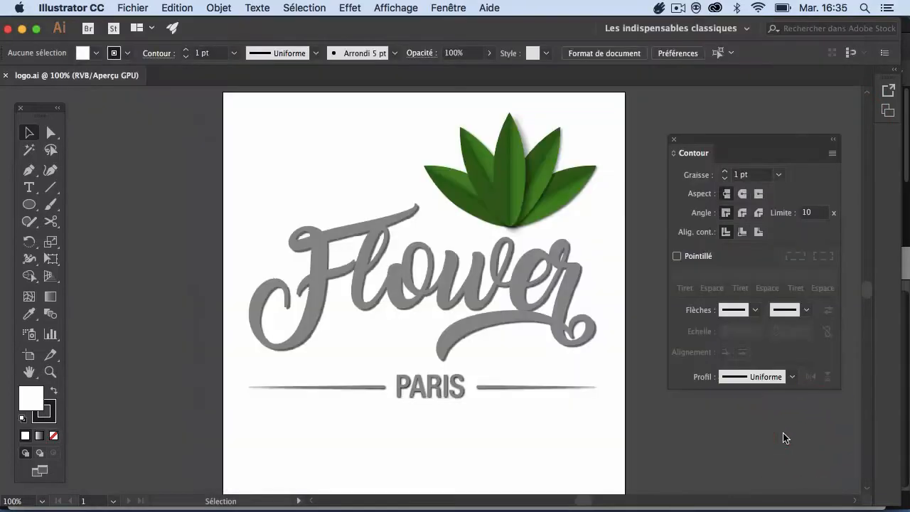
Draw a tall, narrow ellipse near the centre of the blank artboard and move it slightly upward.
left_click(87, 77)
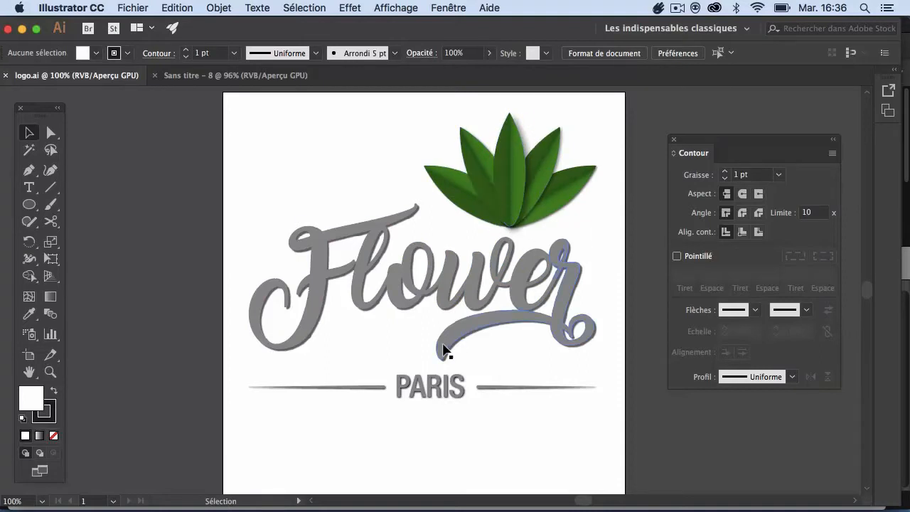
left_click(244, 76)
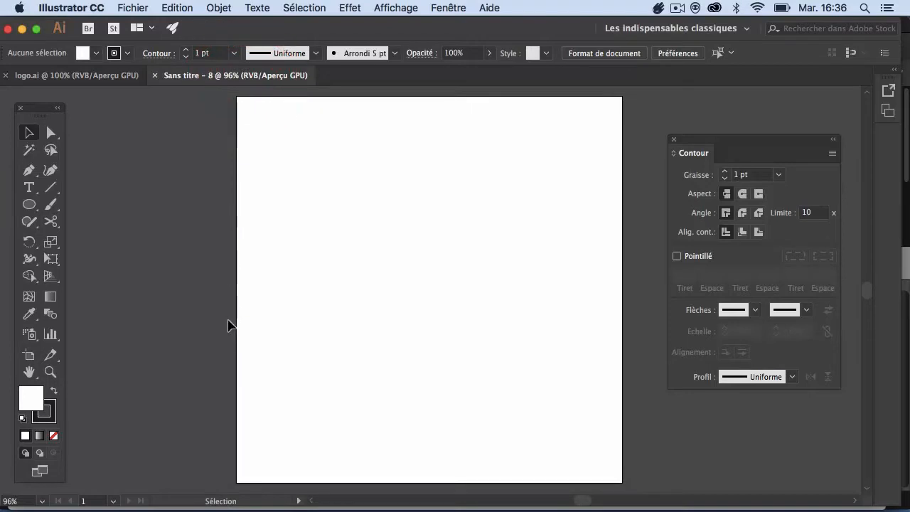
left_click(29, 205)
left_click(61, 205)
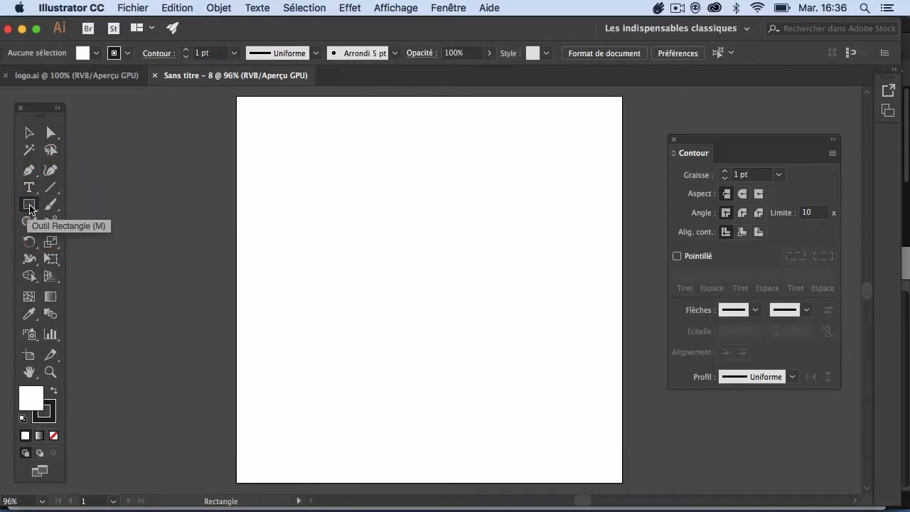
left_click_drag(30, 208, 83, 242)
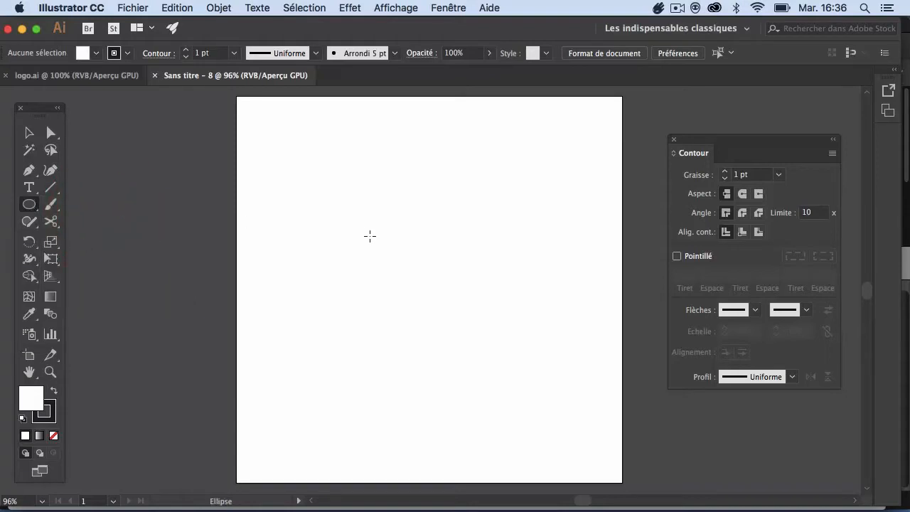
left_click_drag(389, 177, 477, 445)
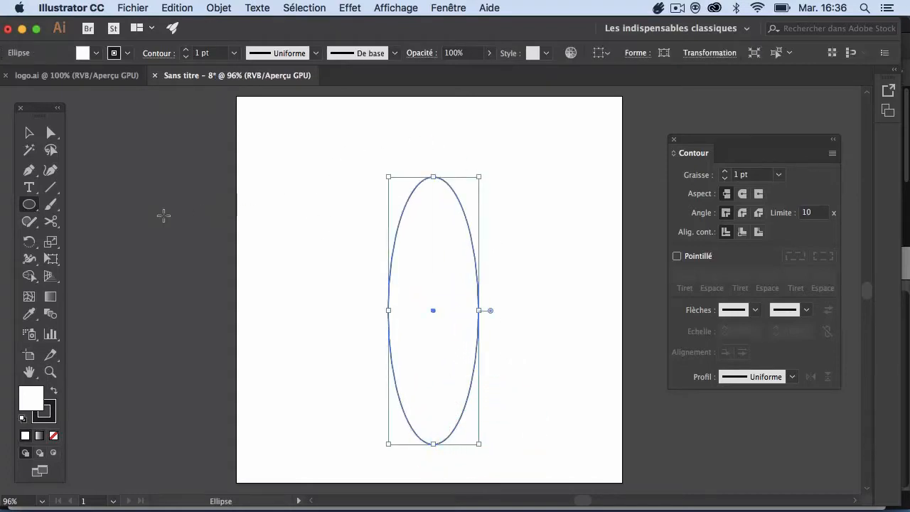
left_click(28, 133)
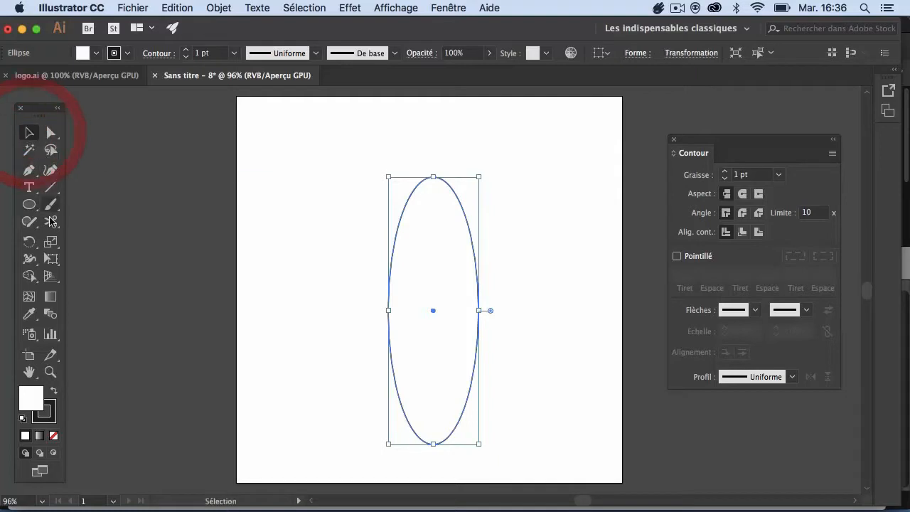
left_click(285, 199)
left_click_drag(390, 285, 391, 261)
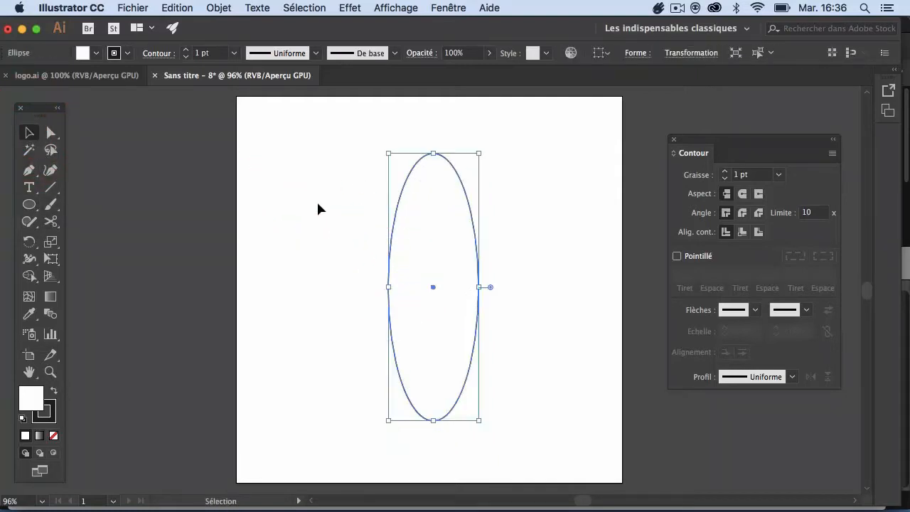
Try to sharpen the ellipse's top by collapsing the top anchor point's right handle onto the anchor, and undo it.
left_click(52, 134)
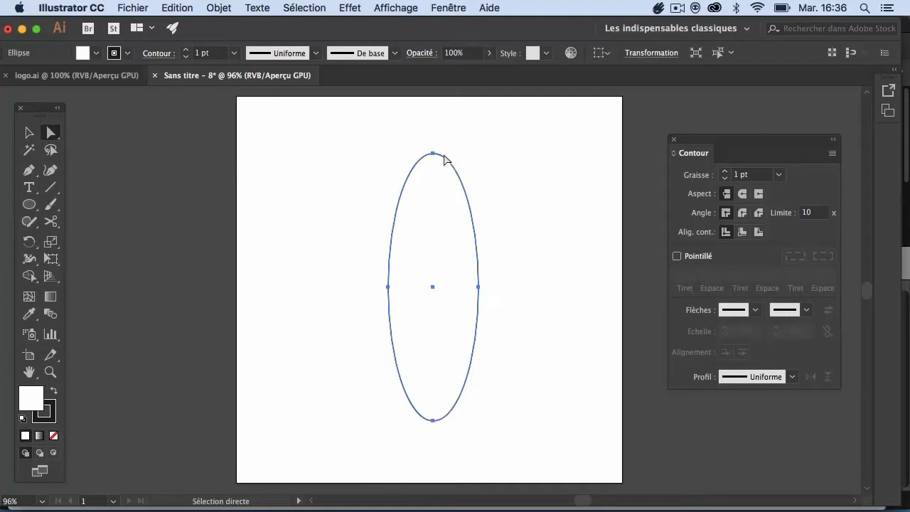
left_click(93, 76)
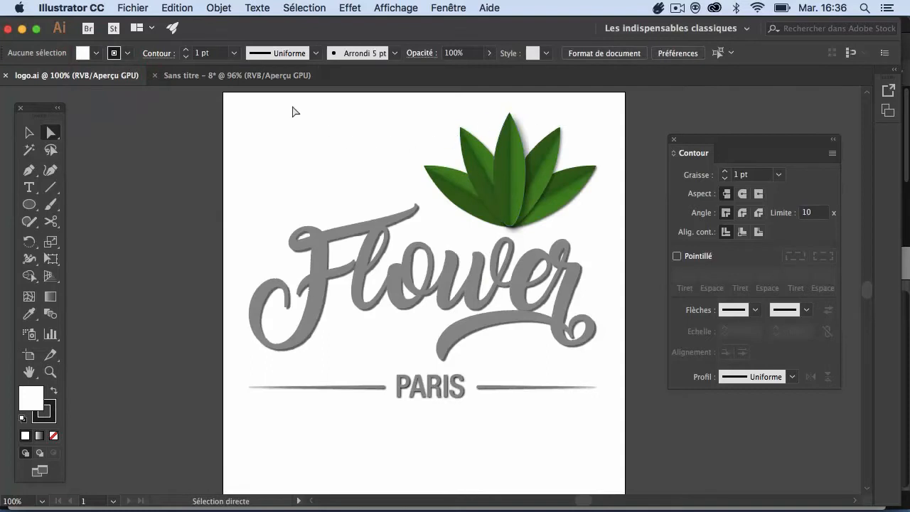
left_click(272, 76)
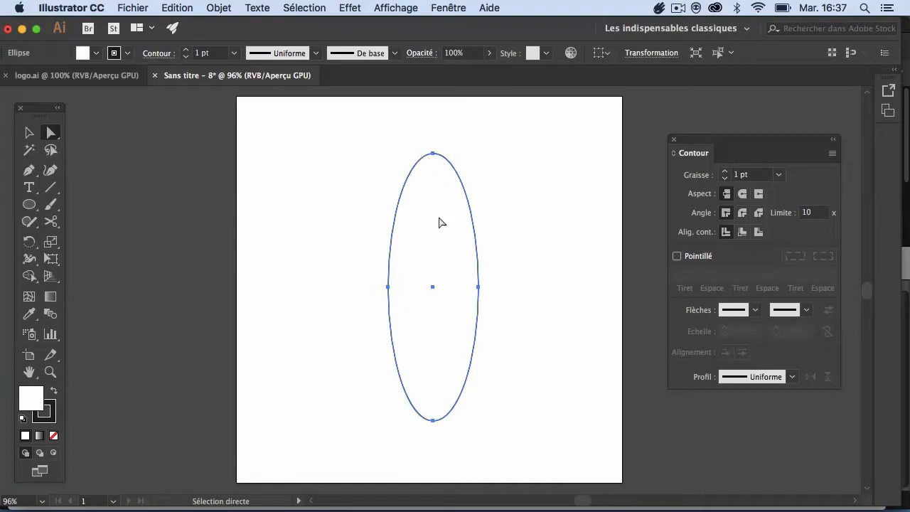
left_click(419, 114)
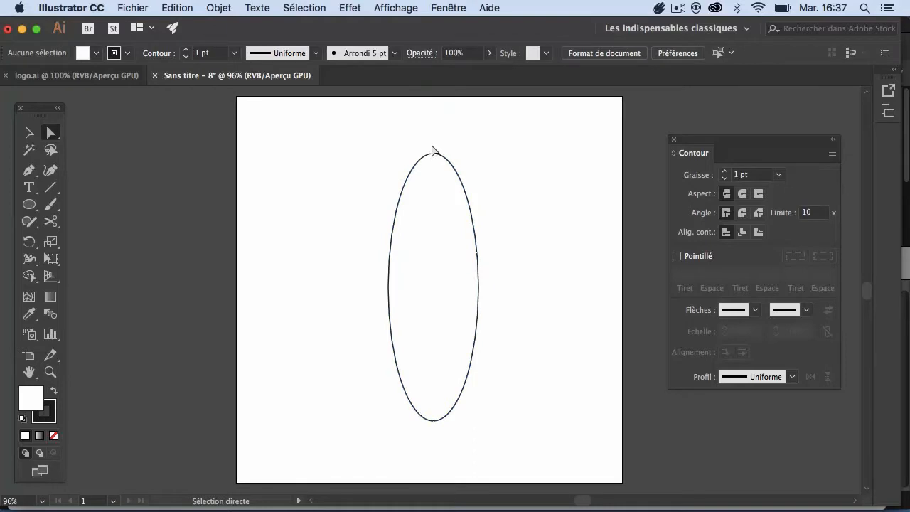
left_click_drag(413, 132, 465, 169)
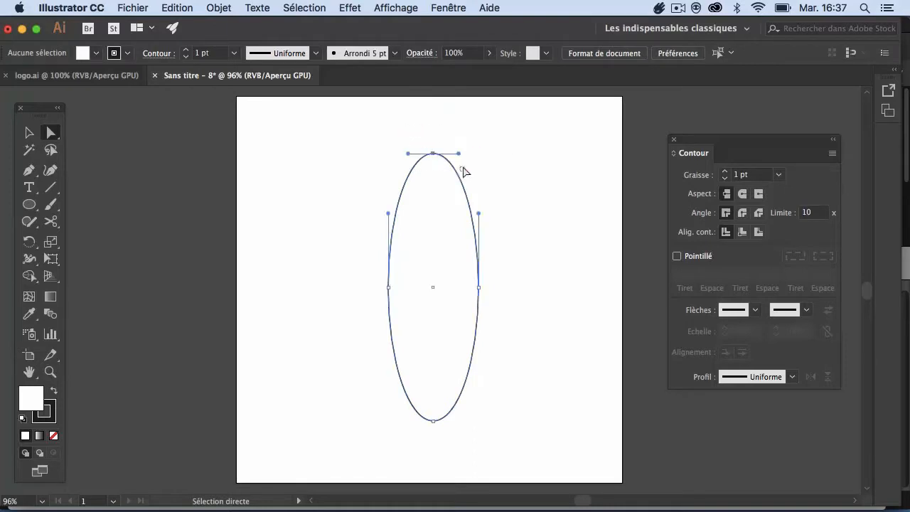
left_click_drag(477, 116, 425, 152)
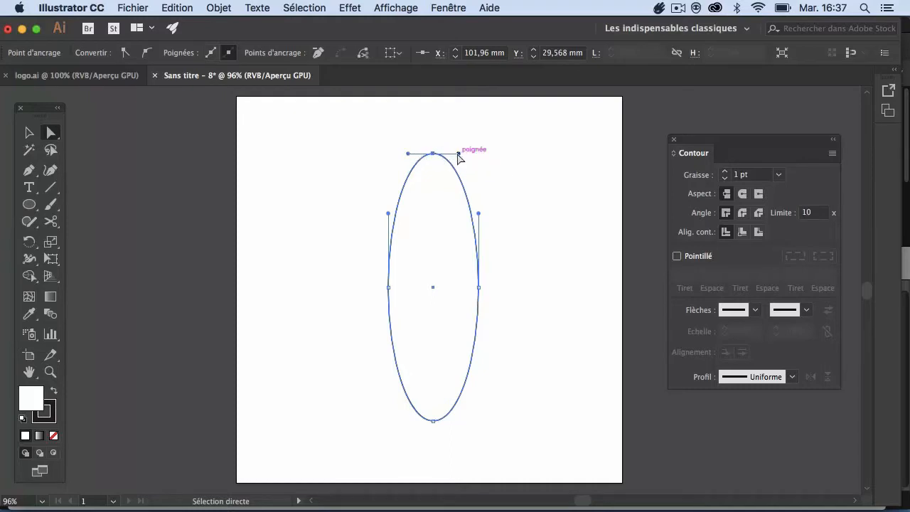
left_click_drag(458, 155, 433, 154)
key("super+z")
key("super+z")
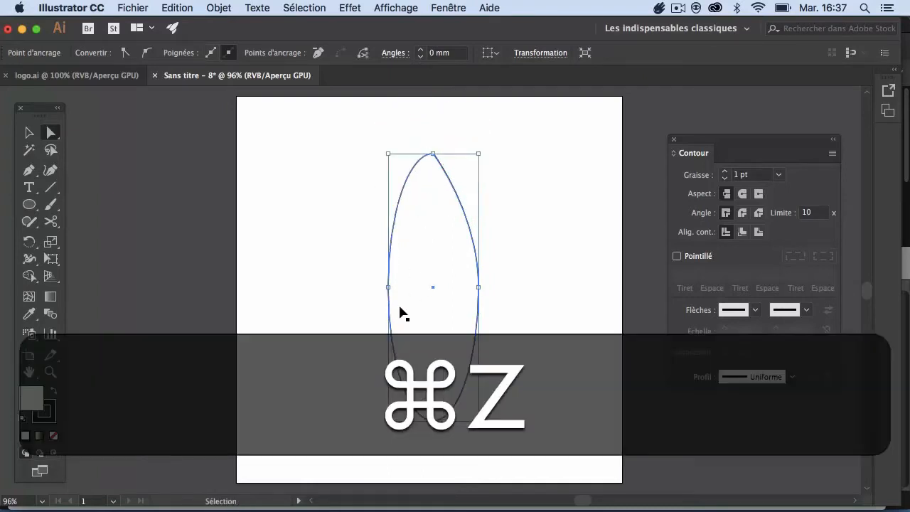
Convert the ellipse's top anchor point to a corner to form a pointed leaf tip, and deselect the shape.
left_click(416, 127)
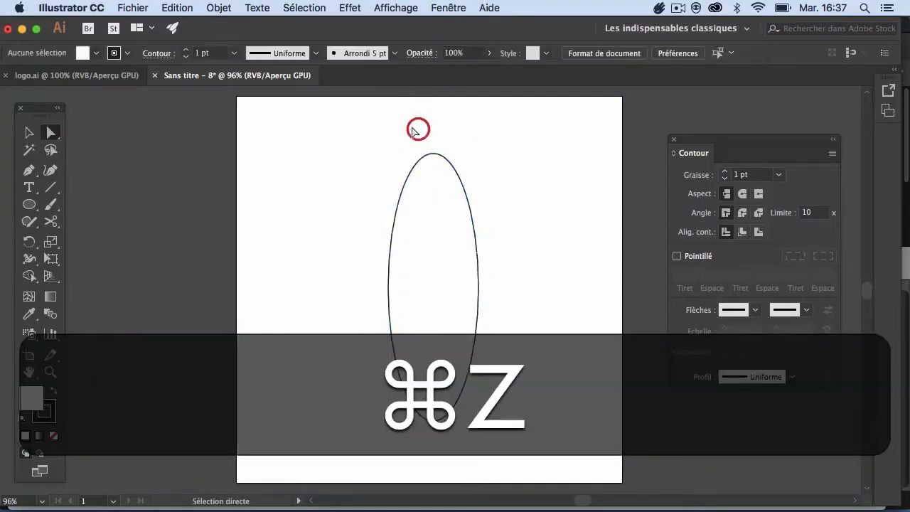
left_click(456, 158)
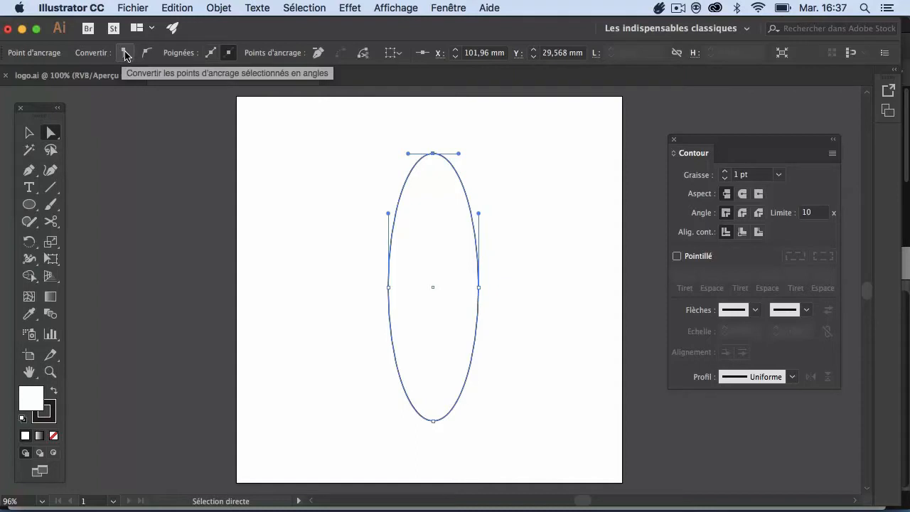
left_click(126, 53)
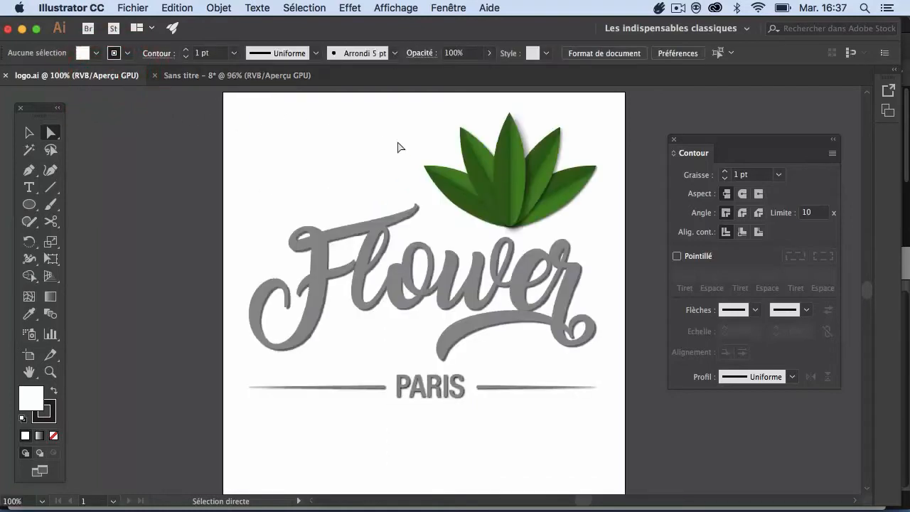
left_click(203, 75)
left_click(31, 133)
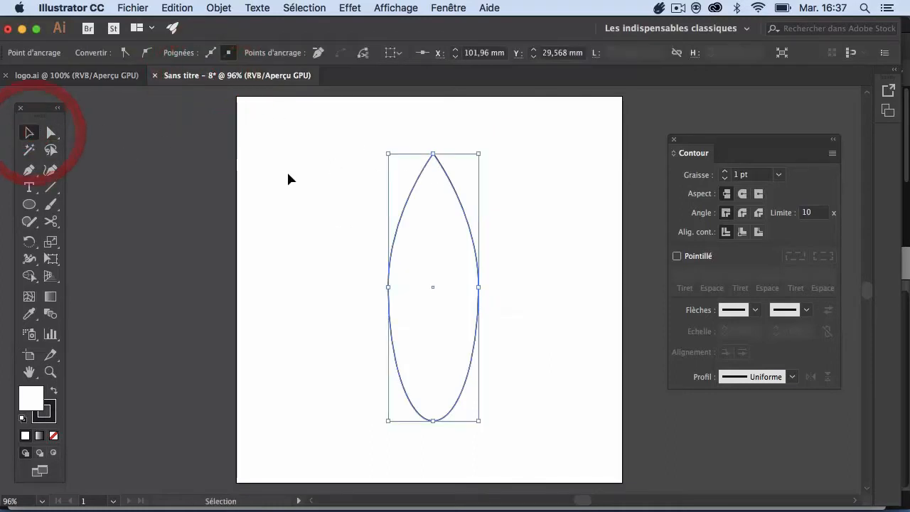
left_click(286, 170)
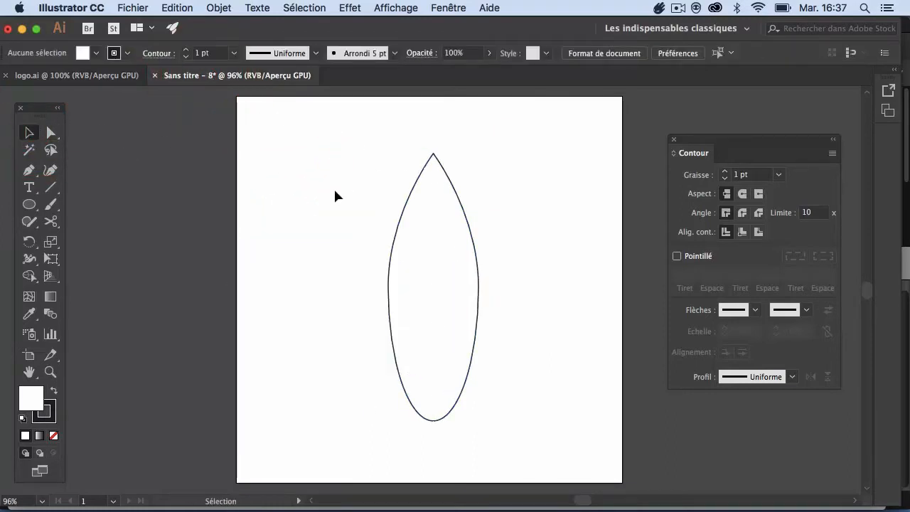
Examine the colours and central shading of the leaves up close in logo.ai as a reference for the new leaf.
left_click(81, 76)
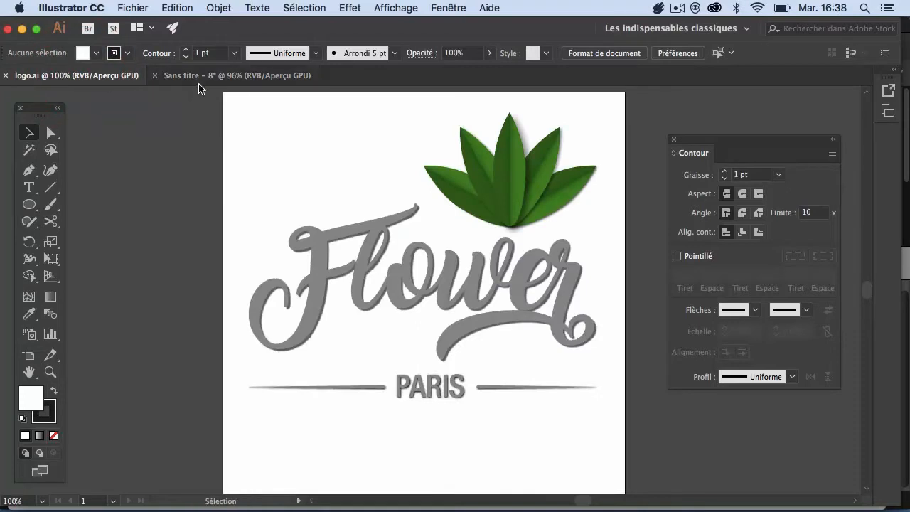
left_click(201, 77)
left_click(315, 145)
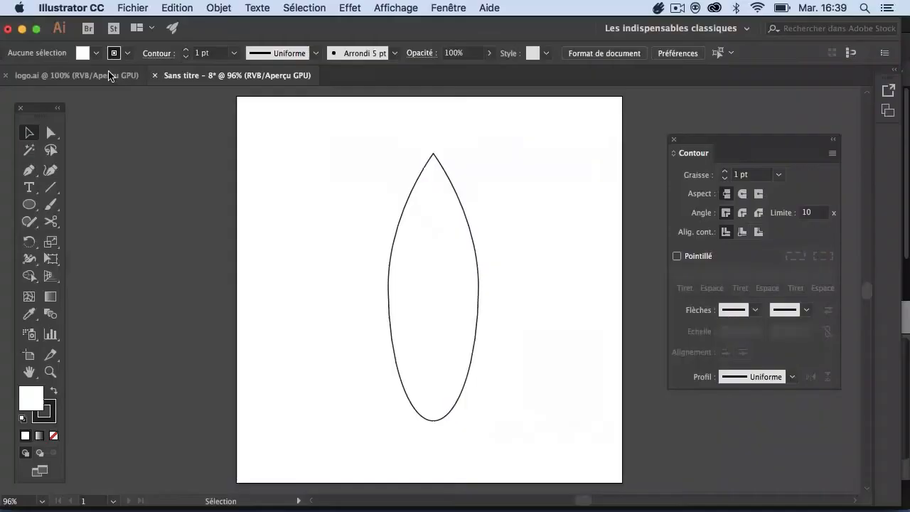
left_click(112, 75)
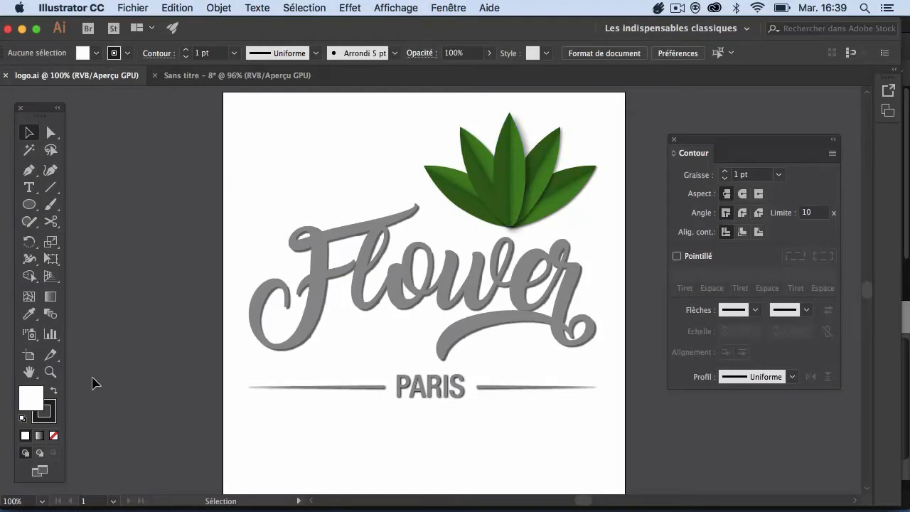
left_click(50, 371)
left_click(507, 191)
left_click(430, 287)
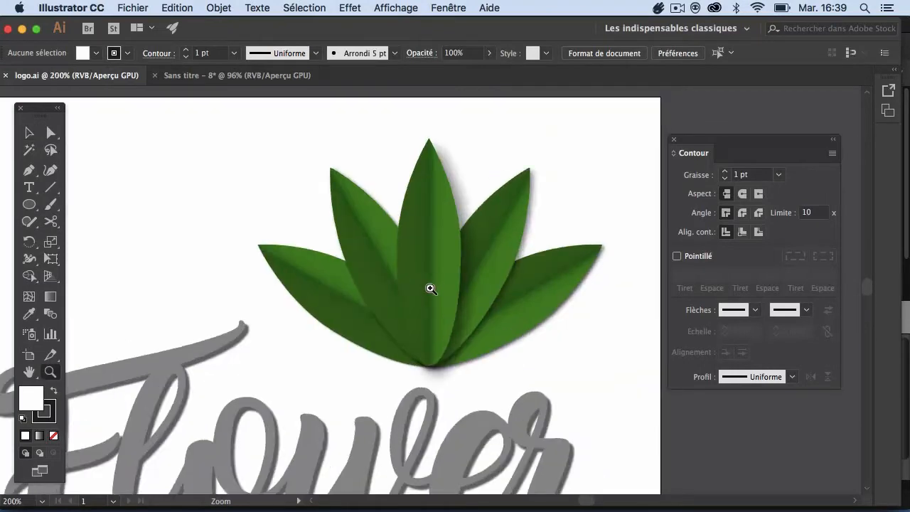
left_click(429, 291)
left_click(429, 294)
left_click(405, 302)
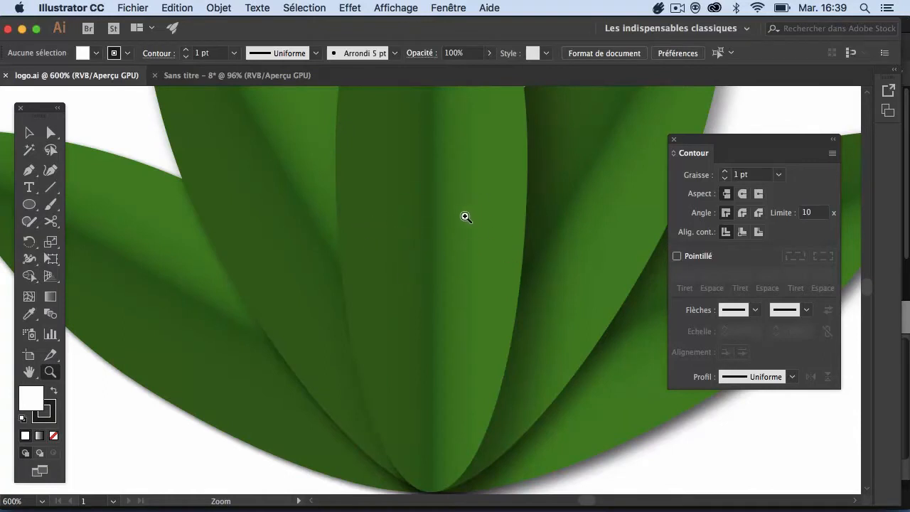
key("alt+z")
left_click(437, 237, "alt")
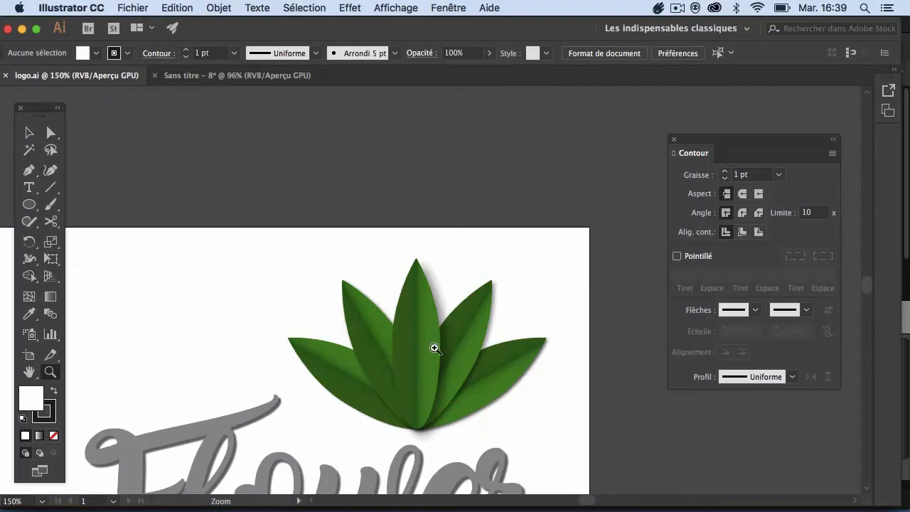
Switch back to the untitled document, select the leaf shape and remove its stroke.
left_click(230, 77)
left_click(35, 134)
left_click(466, 216)
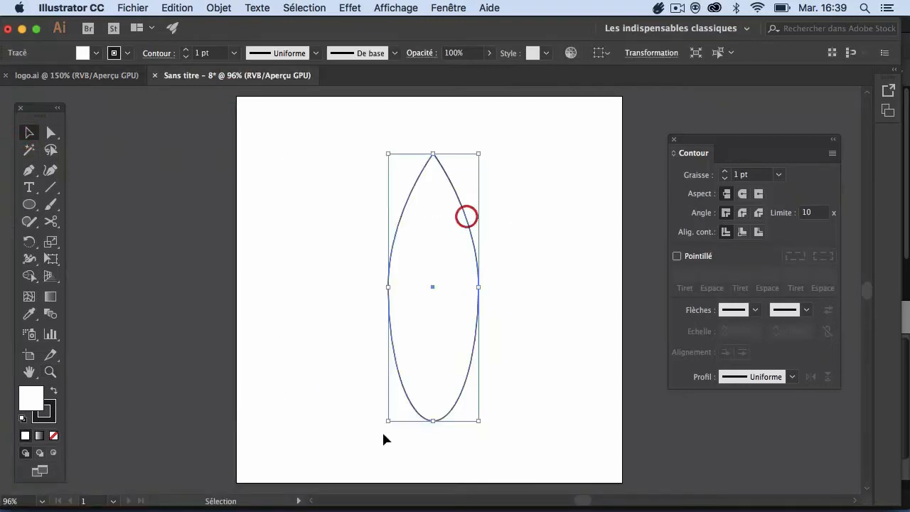
left_click(538, 213)
left_click(477, 249)
left_click(32, 406)
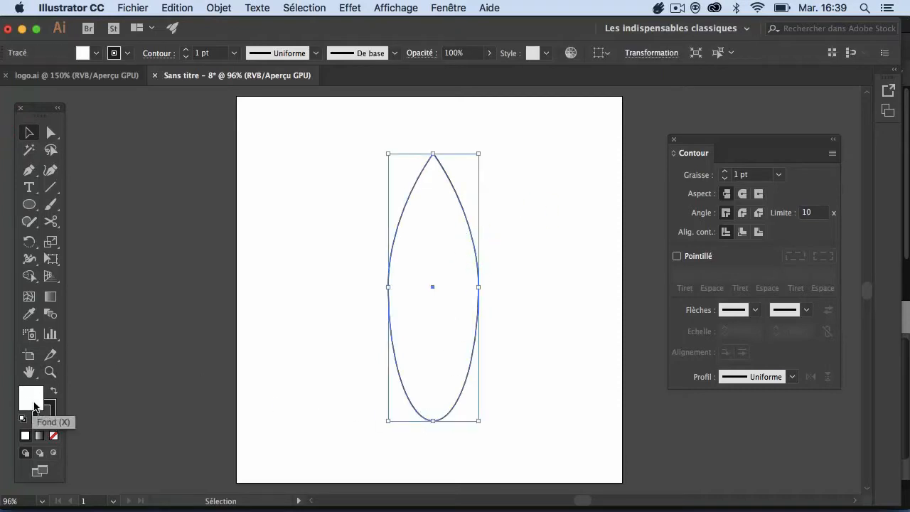
left_click(50, 411)
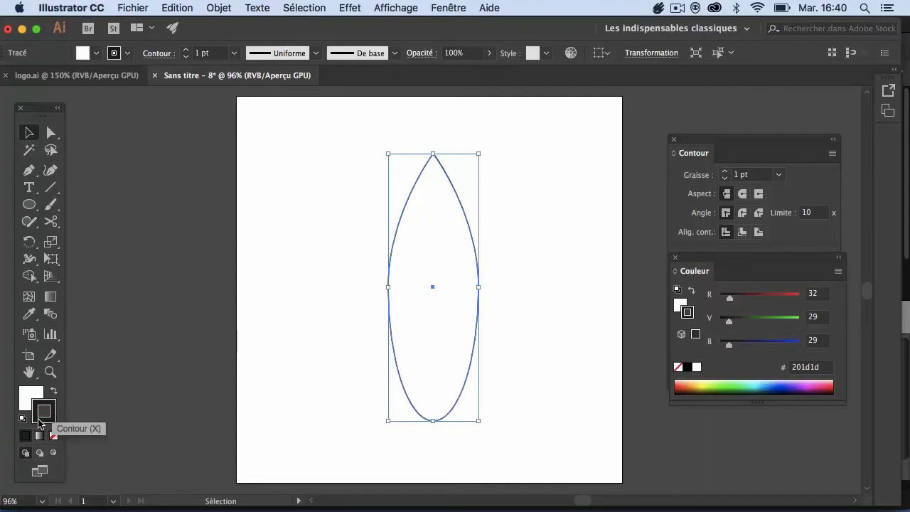
left_click(54, 437)
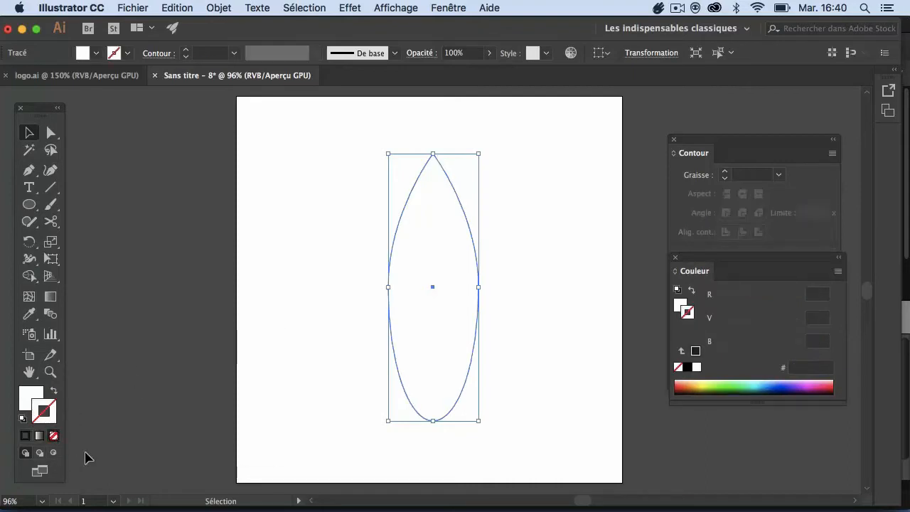
left_click(327, 325)
left_click(415, 346)
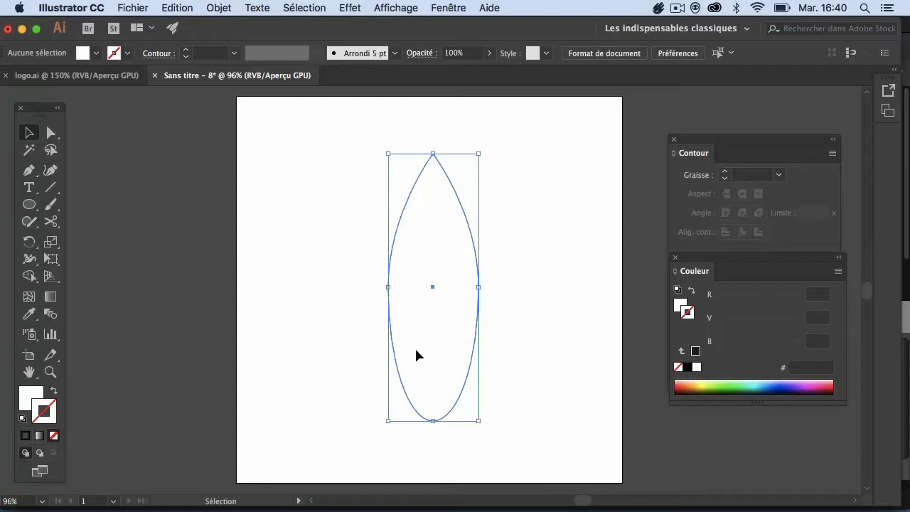
Fill the leaf with a solid dark green, 15560a, with the web-colour restriction turned off, and deselect it.
left_click(31, 398)
double_click(31, 400)
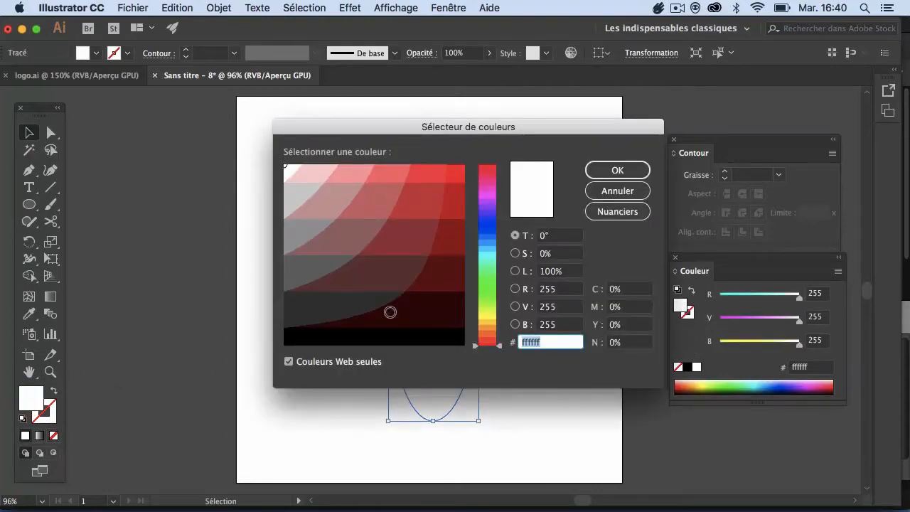
left_click(288, 362)
mouse_move(478, 283)
left_mouse_down()
mouse_move(484, 269)
mouse_move(484, 290)
left_mouse_up()
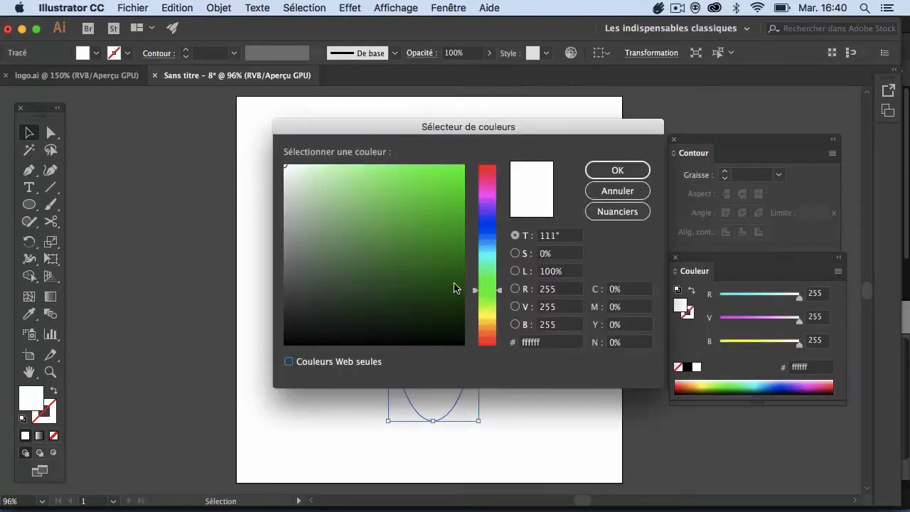
left_click(444, 284)
left_click(595, 173)
left_click(509, 318)
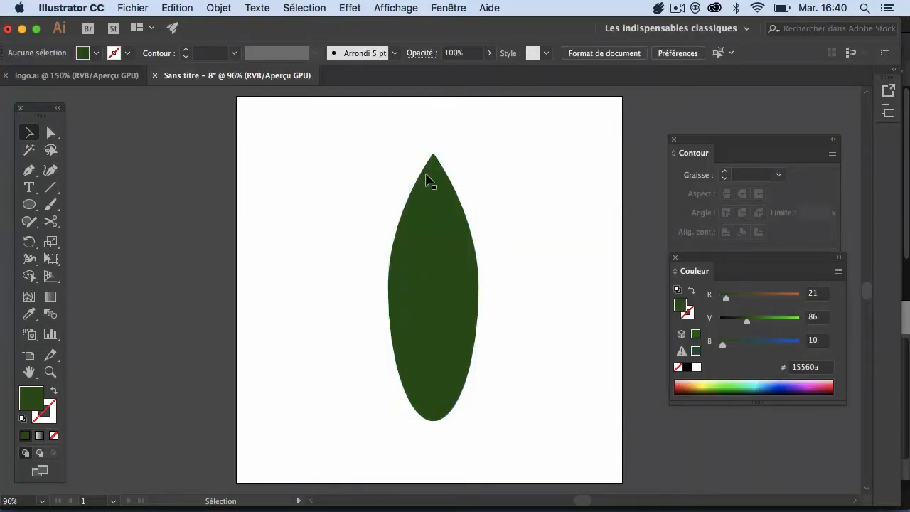
Replace the leaf's fill with the default white-to-black linear gradient and place the gradient settings beside the leaf.
left_click(390, 287)
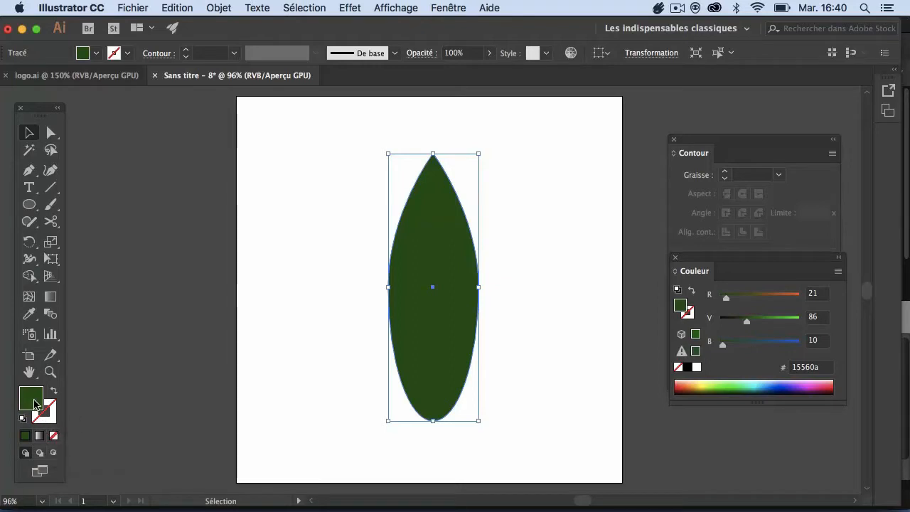
left_click(40, 437)
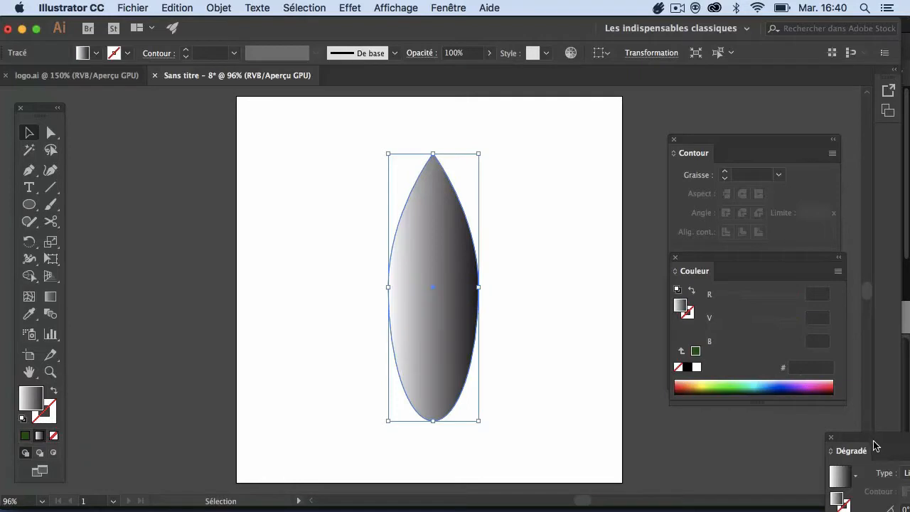
left_click_drag(864, 441, 230, 149)
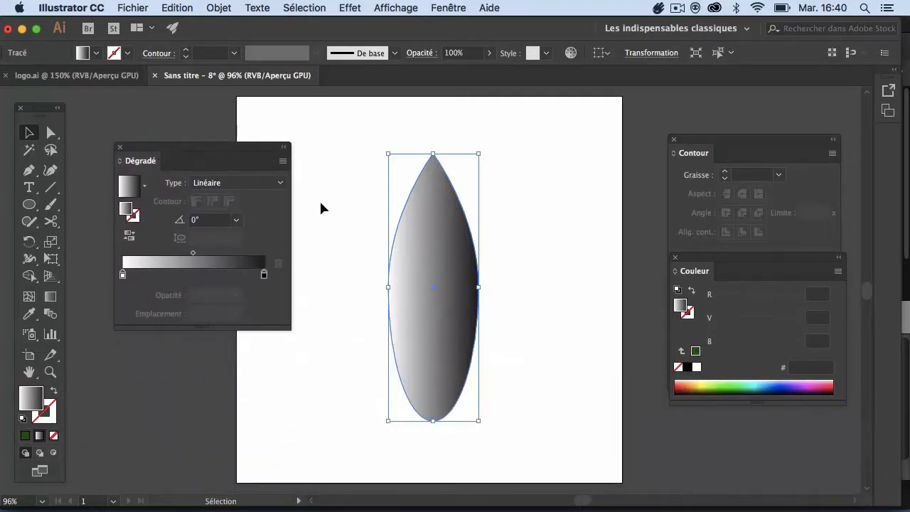
Close the gradient settings and display them again beside the leaf.
left_click(449, 9)
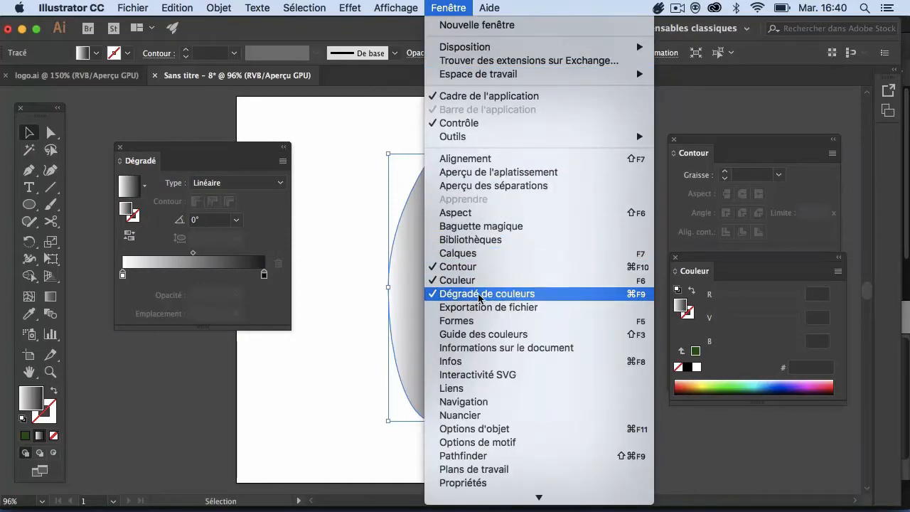
left_click(220, 157)
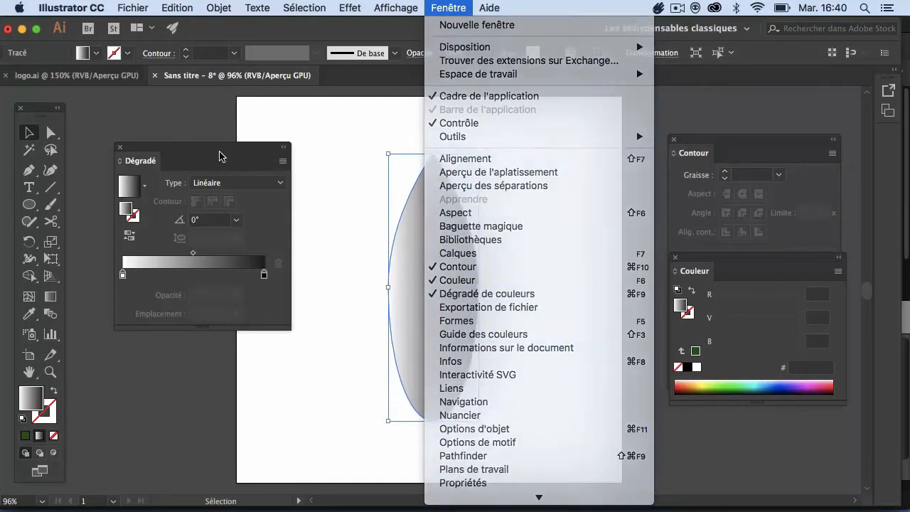
left_click(121, 146)
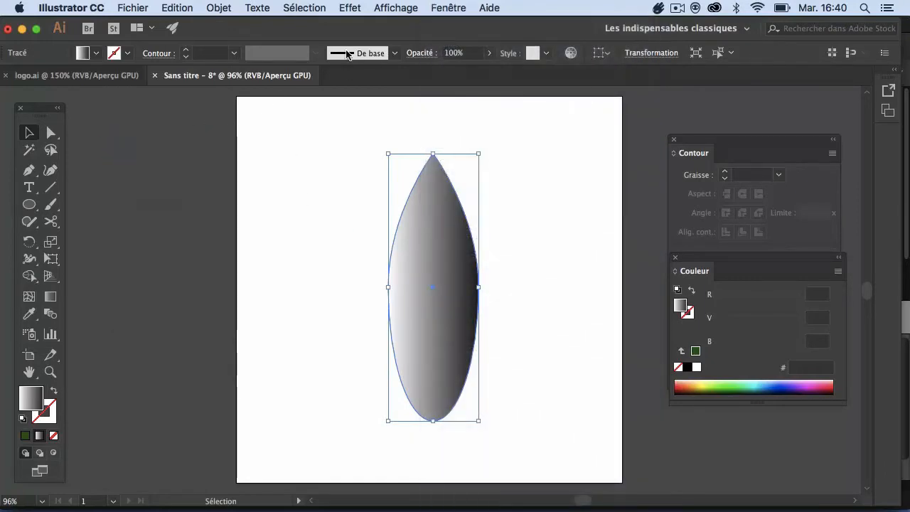
left_click(441, 5)
left_click(517, 296)
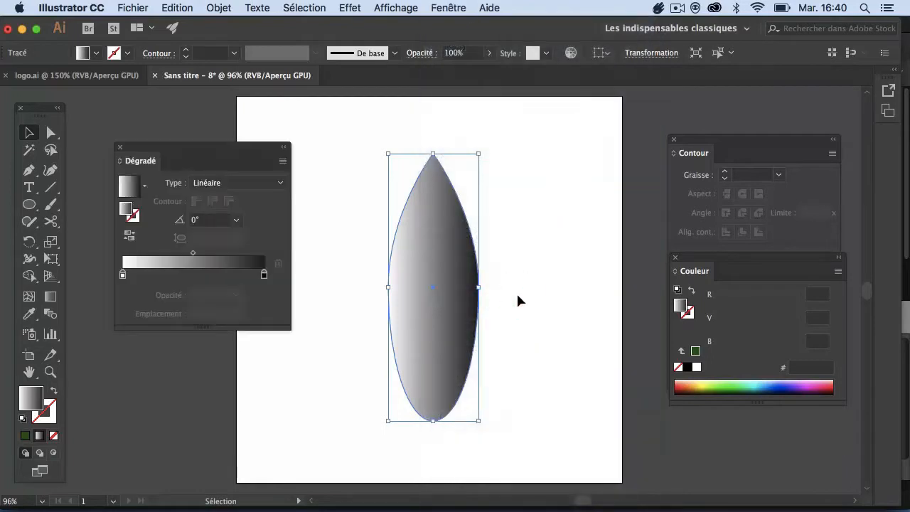
left_click_drag(211, 158, 213, 143)
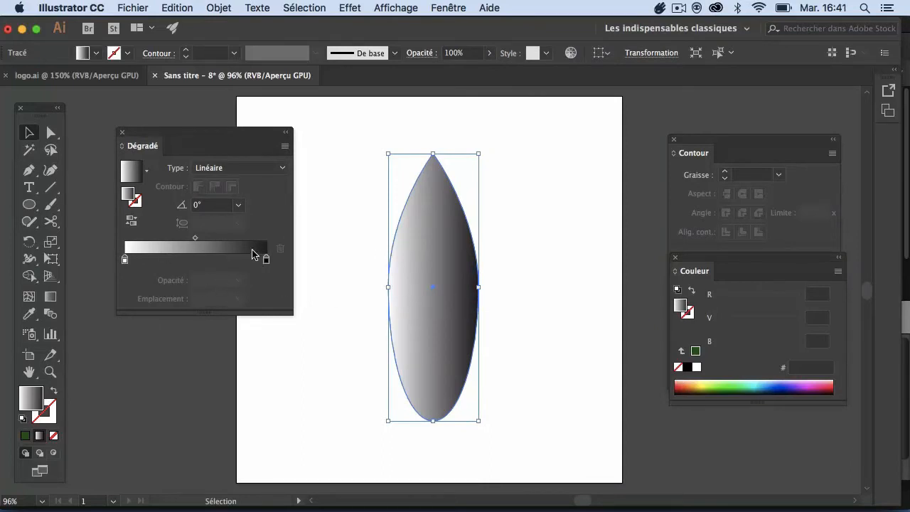
Compare the central leaf's shading in logo.ai with the new leaf's gradient and inspect both of its colour stops.
left_click(113, 75)
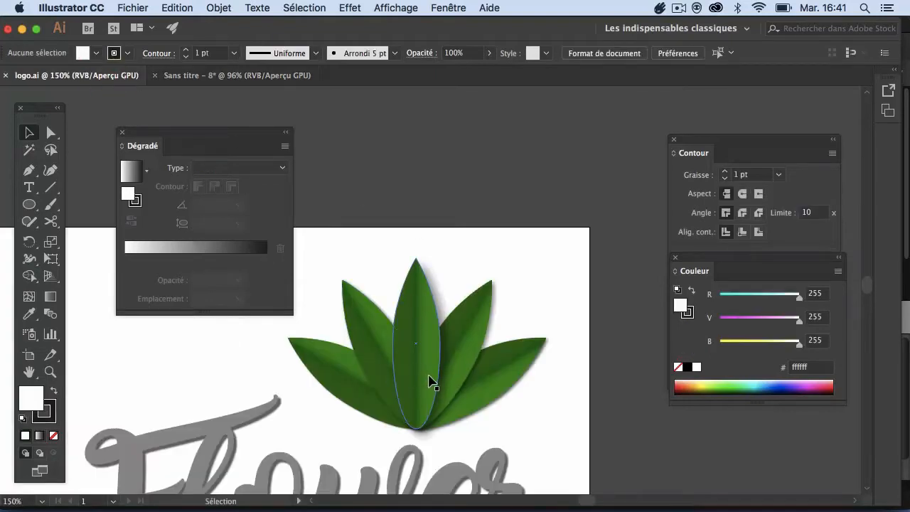
left_click(188, 75)
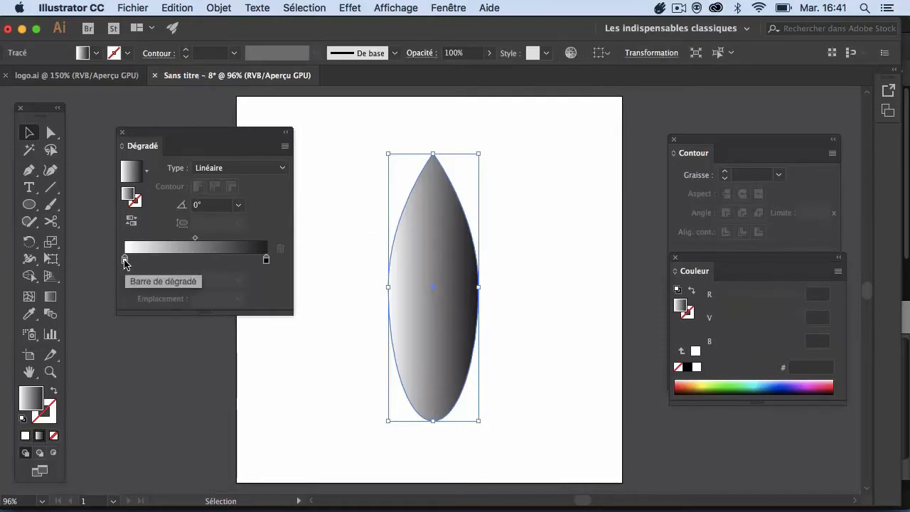
left_click(127, 261)
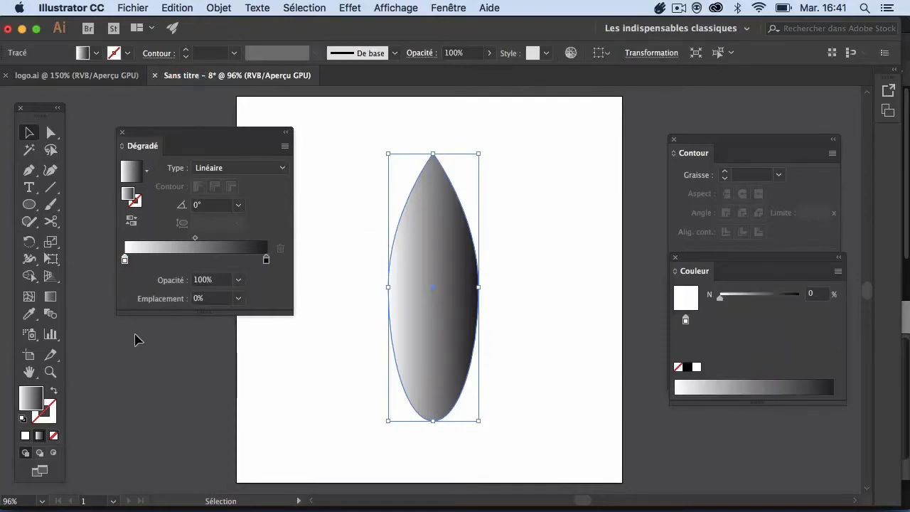
left_click(265, 262)
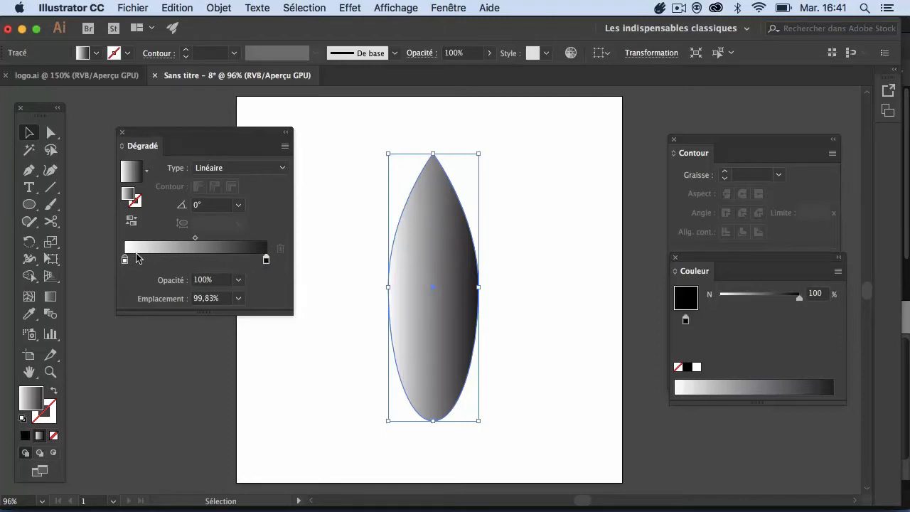
Select the gradient's white starting stop, bring the colour settings beside the leaf and close the stroke settings.
left_click(125, 260)
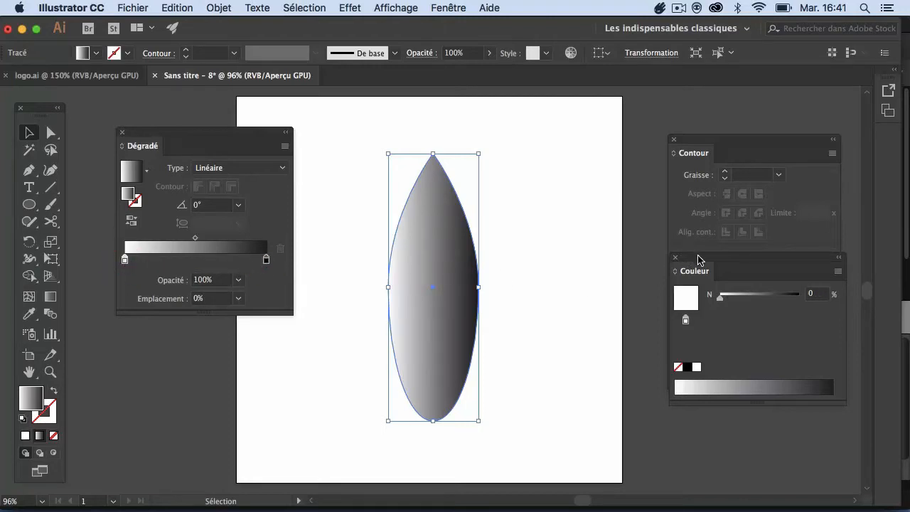
left_click_drag(698, 260, 530, 166)
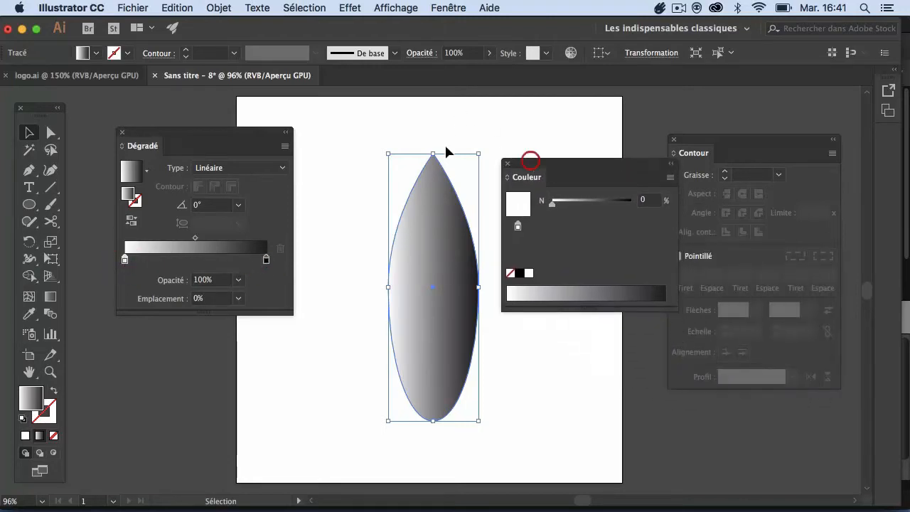
left_click(435, 9)
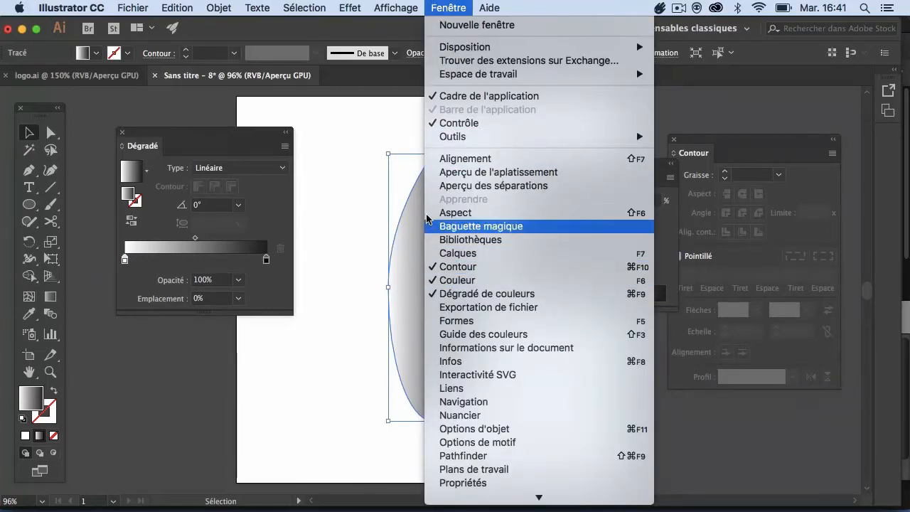
left_click(345, 135)
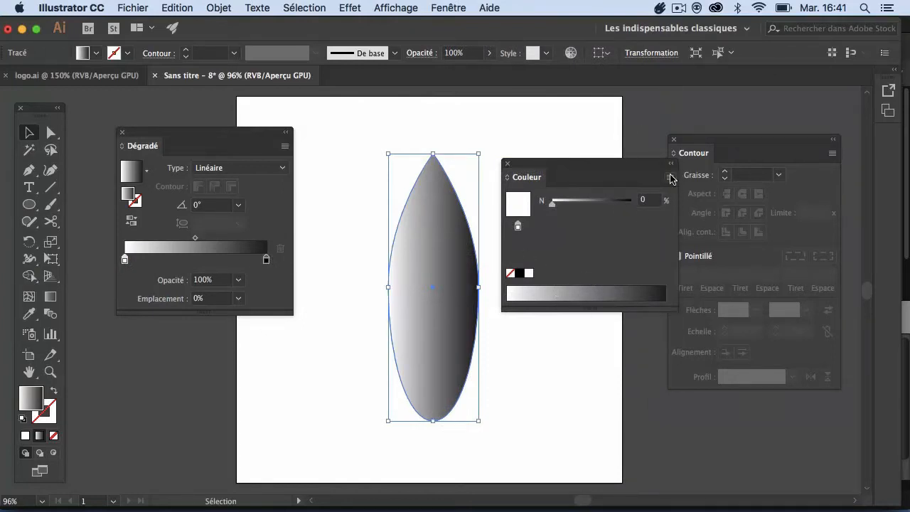
left_click(674, 140)
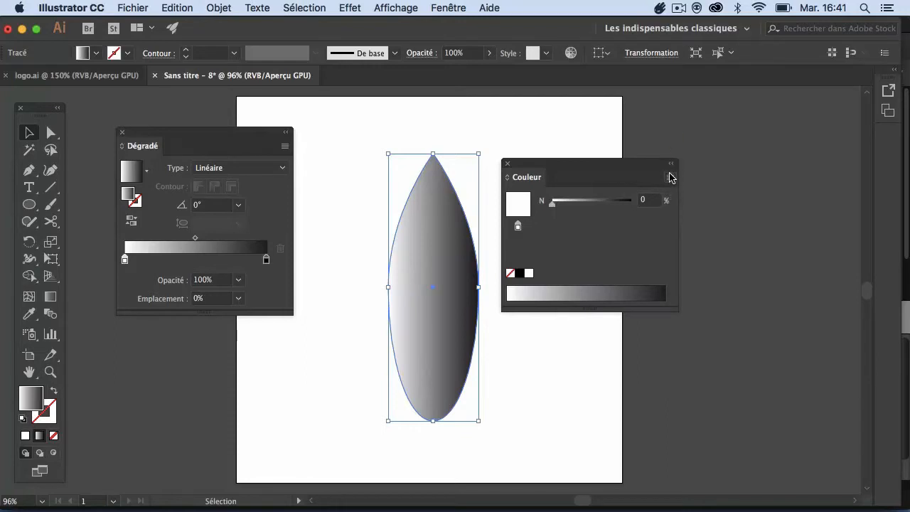
Switch the starting stop from grayscale to RVB and on to CMJN, and pick a dark green of about C 86, M 16, J 100, N 3.
left_click(670, 179)
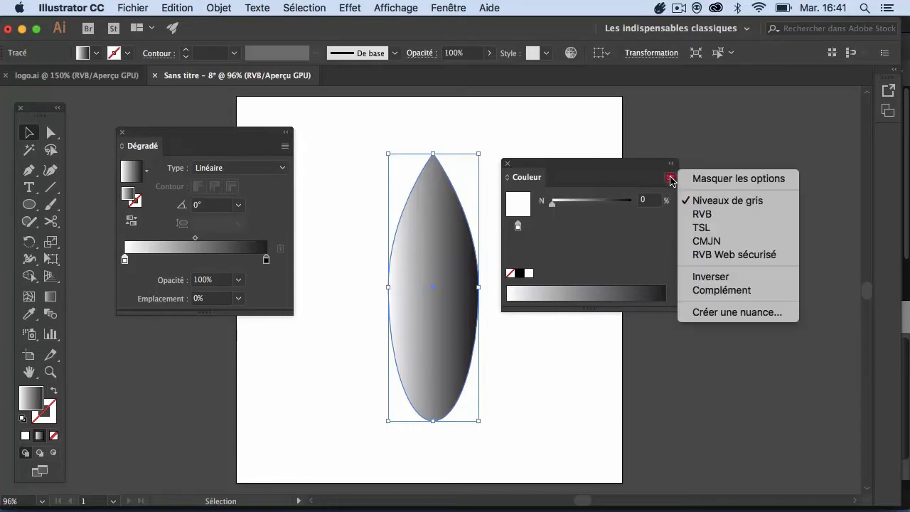
left_click(703, 215)
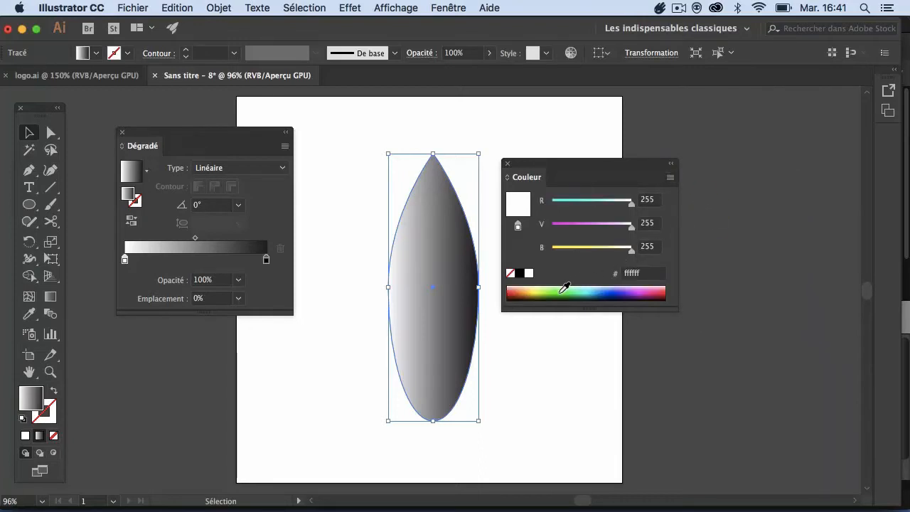
left_click(566, 287)
left_click(670, 177)
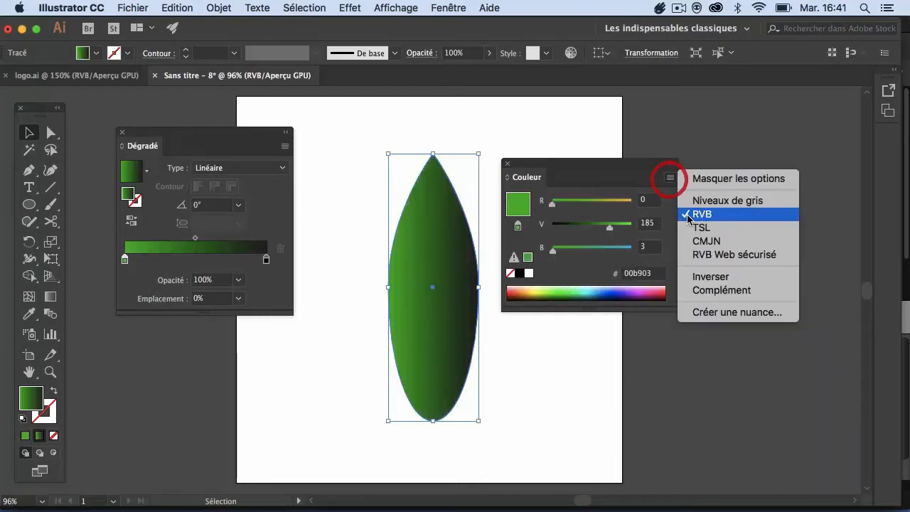
left_click(695, 241)
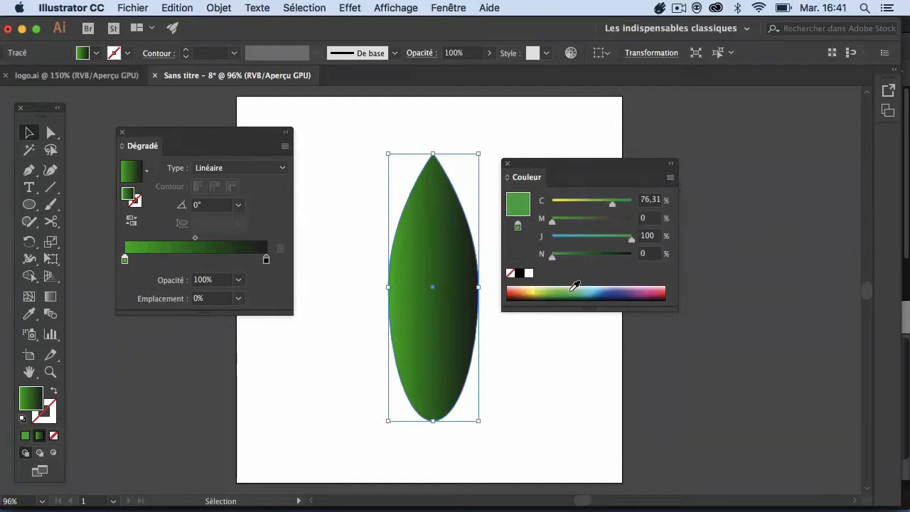
left_click_drag(575, 286, 574, 288)
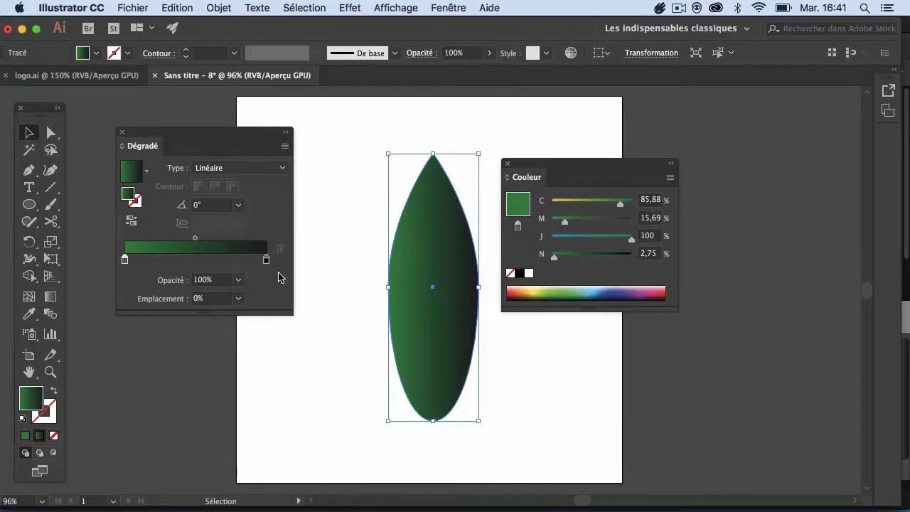
Switch the gradient's black end stop to CMJN and give it a light green of C 55, M 0, J 100, N 0.
left_click(267, 259)
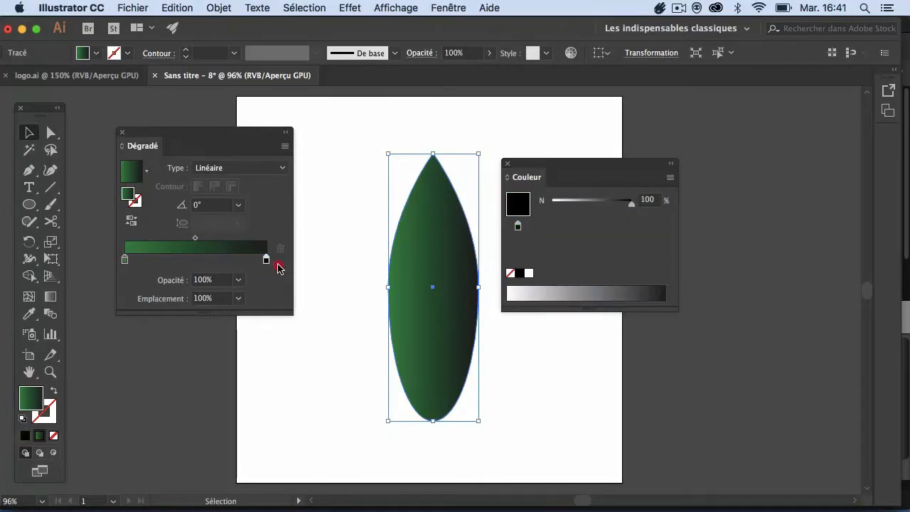
left_click(670, 177)
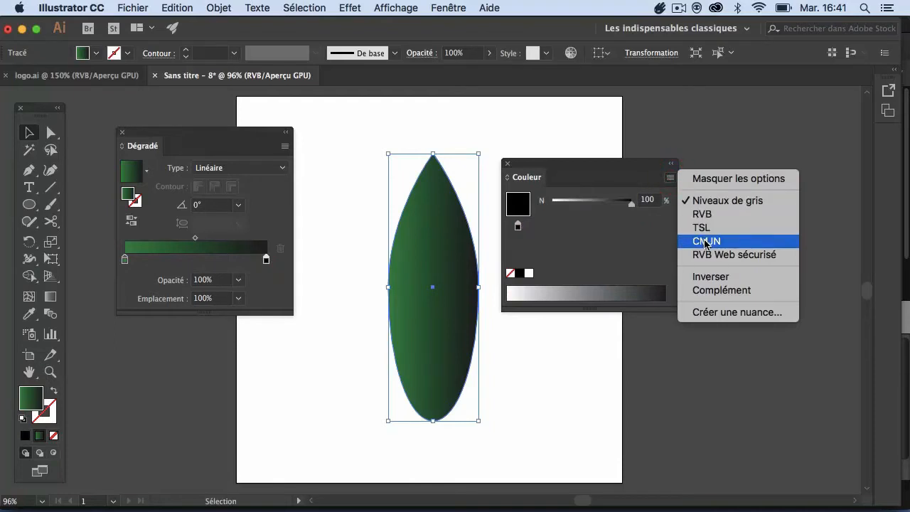
left_click(700, 237)
left_click(565, 288)
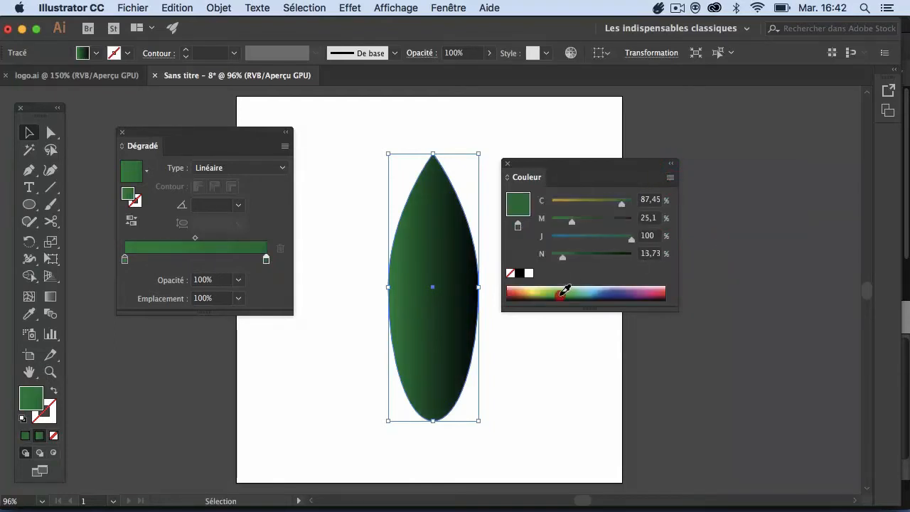
left_click(562, 290)
left_click_drag(615, 208, 598, 209)
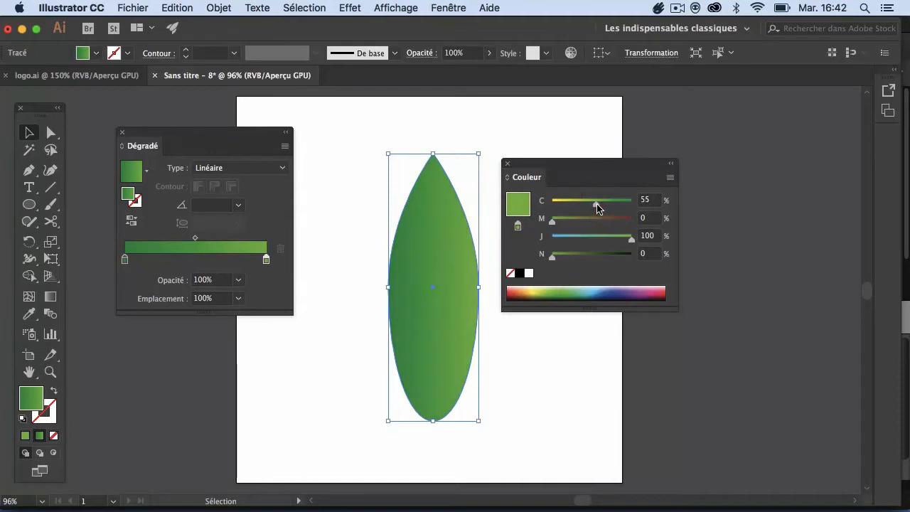
Darken the leaf gradient's starting stop by setting its black component N to 20%.
left_click(126, 260)
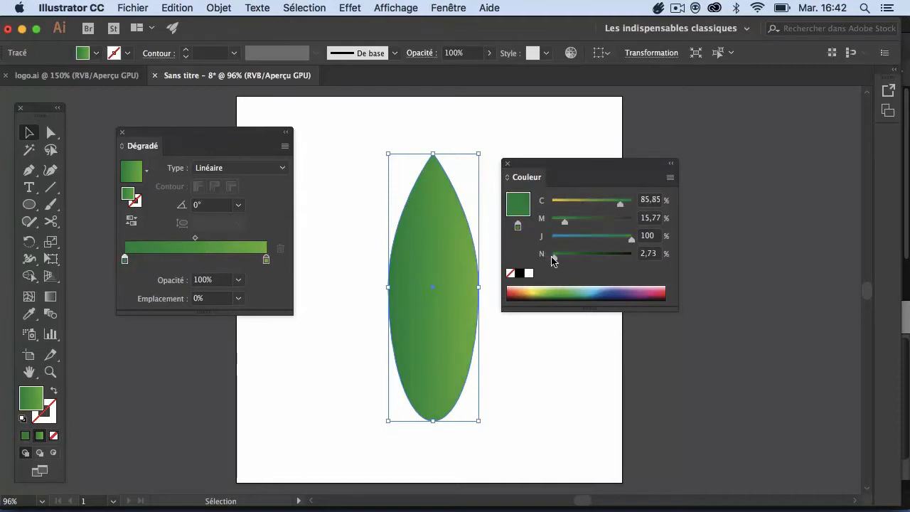
left_click_drag(562, 259, 568, 258)
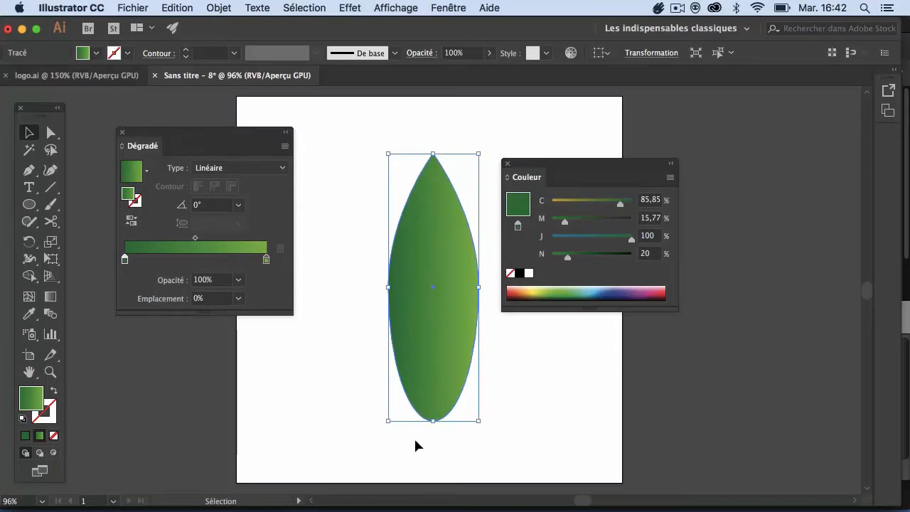
Add a stop near the middle of the leaf's gradient, at about 50%, and set its black component N to 45%.
left_click(194, 259)
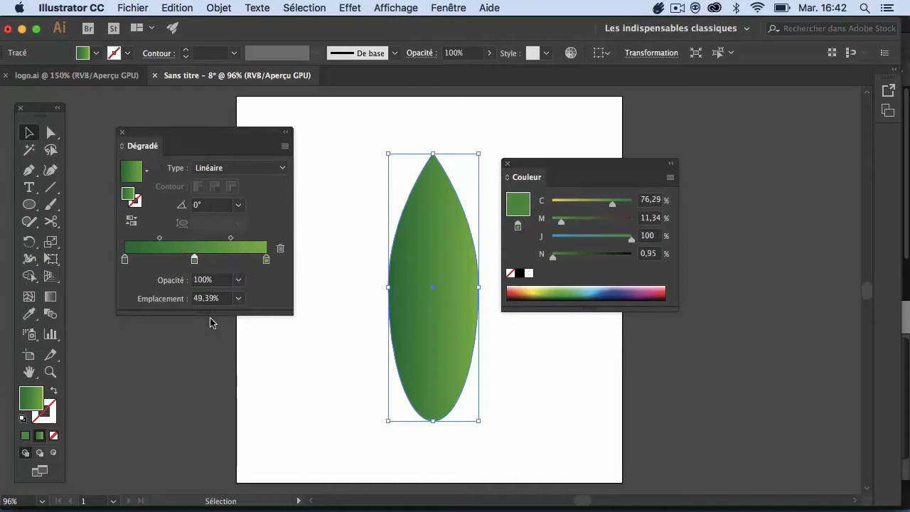
key("super+z")
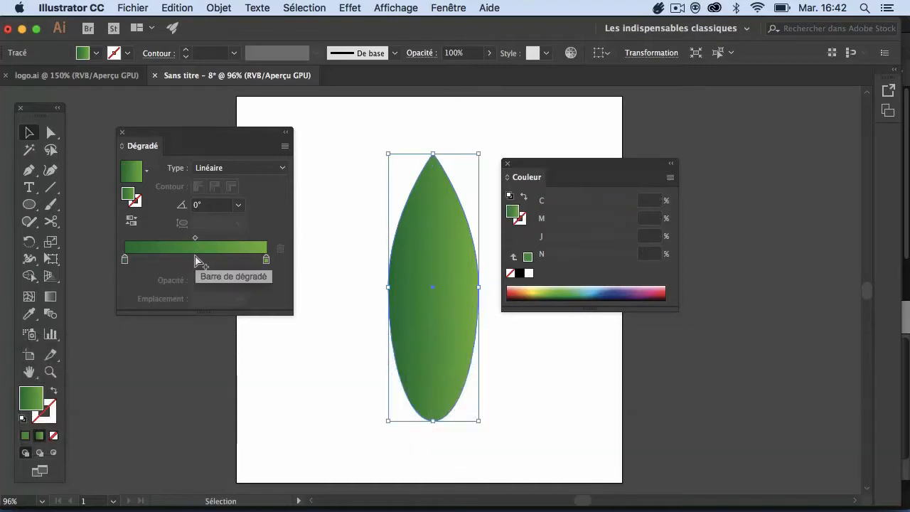
left_click(197, 260)
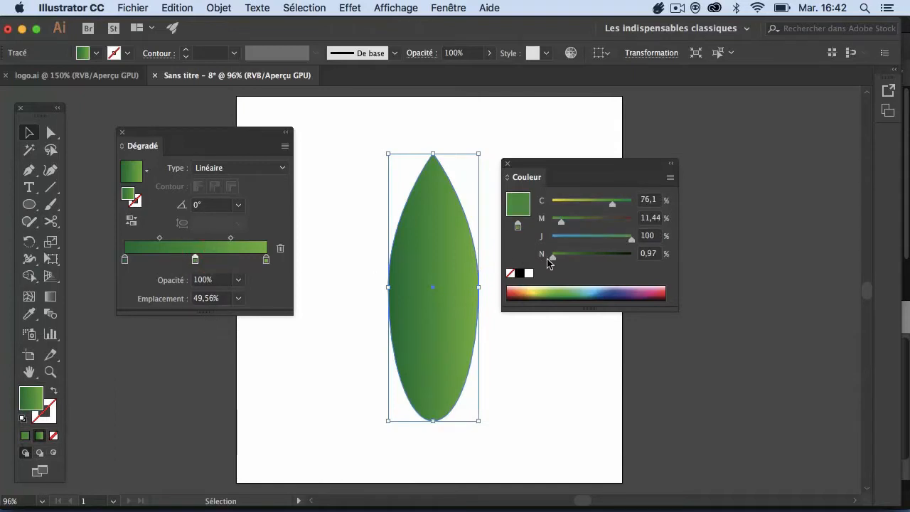
left_click_drag(555, 262, 585, 263)
left_click_drag(585, 262, 587, 262)
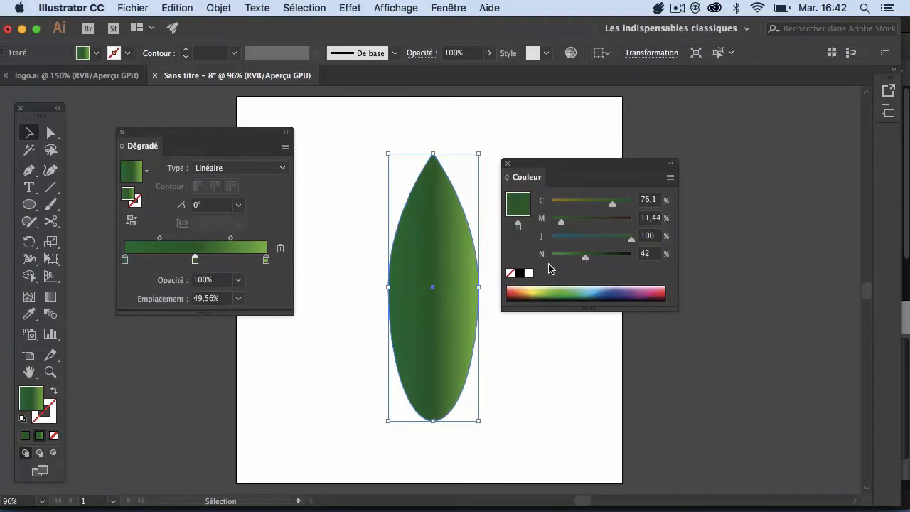
left_click_drag(588, 262, 588, 262)
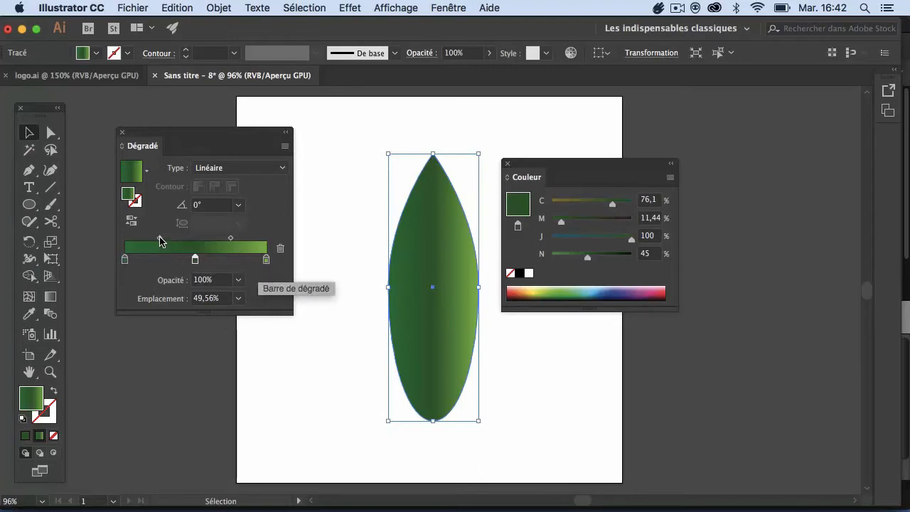
Pull both gradient midpoints in close to the middle stop and set the light green end stop's cyan to 62%.
left_click_drag(160, 242, 212, 239)
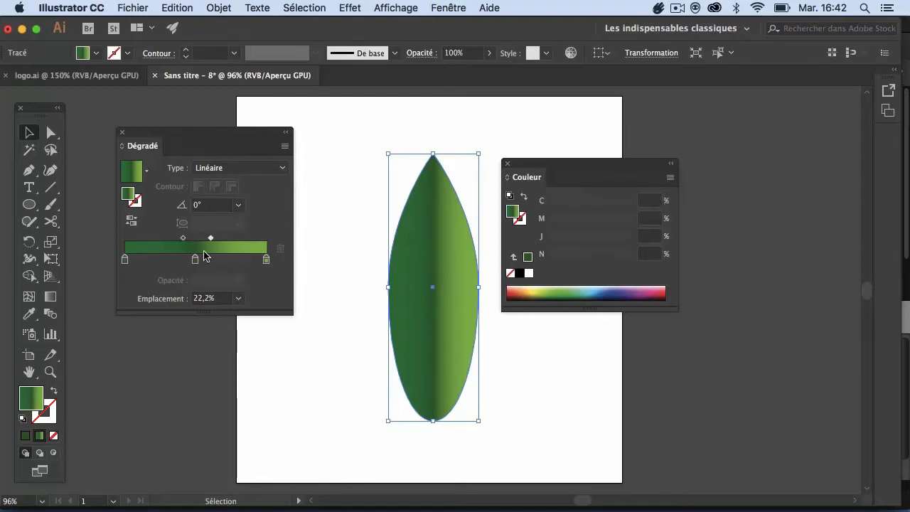
left_click(198, 262)
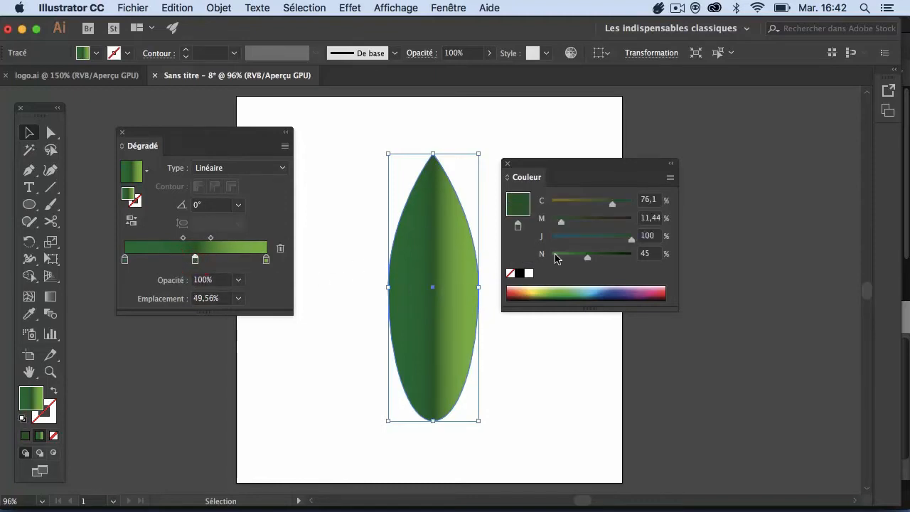
left_click(266, 260)
left_click_drag(596, 208, 601, 207)
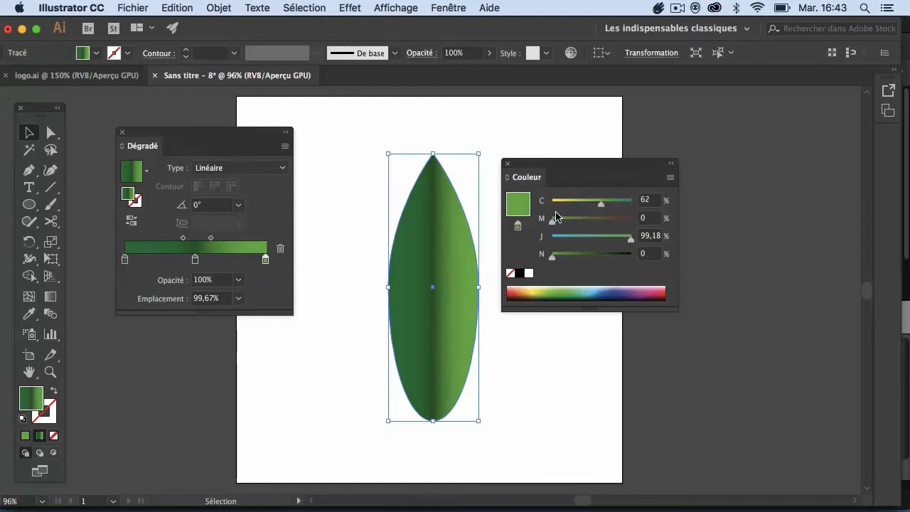
Deselect the leaf, move the colour settings away from it and bring up the list of colour modes, keeping CMJN.
left_click(541, 142)
left_click_drag(523, 167, 567, 158)
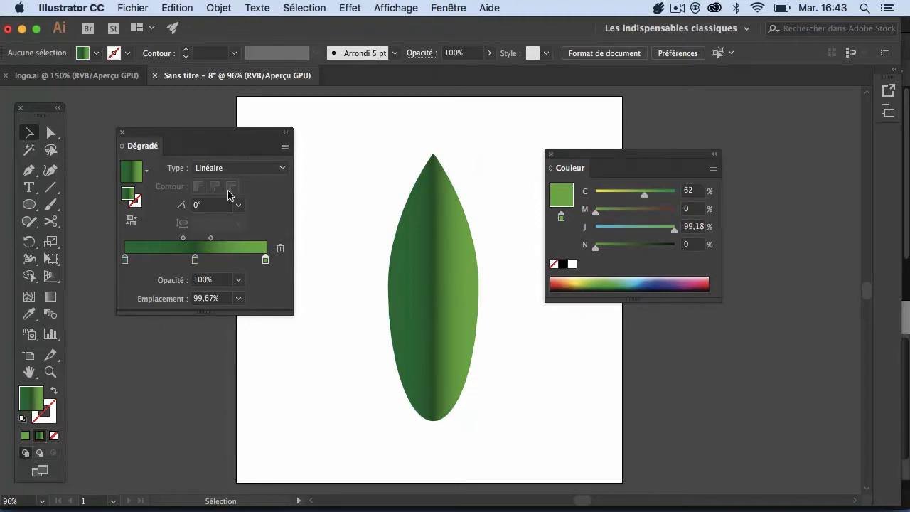
left_click(713, 168)
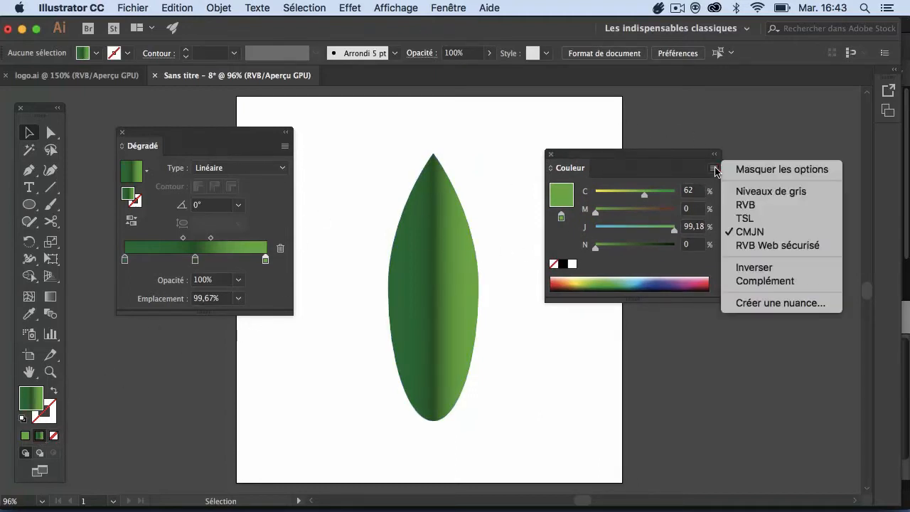
left_click(678, 159)
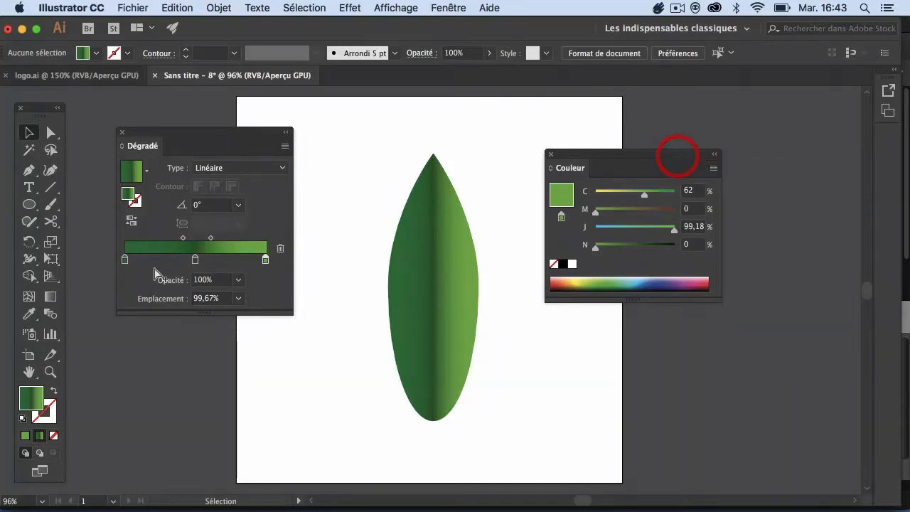
Add a trial stop at about 73% in the gradient's light half and remove it, trying both ways of deleting a stop.
left_click(227, 257)
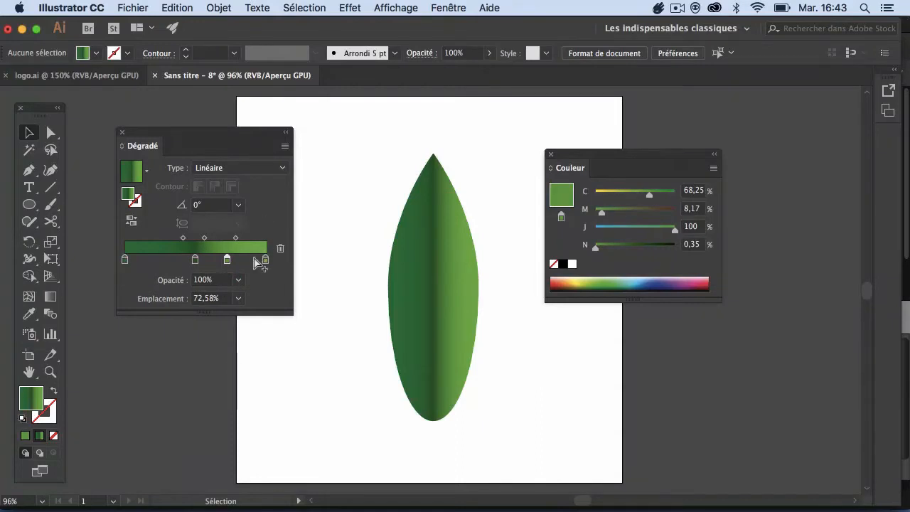
left_click(280, 250)
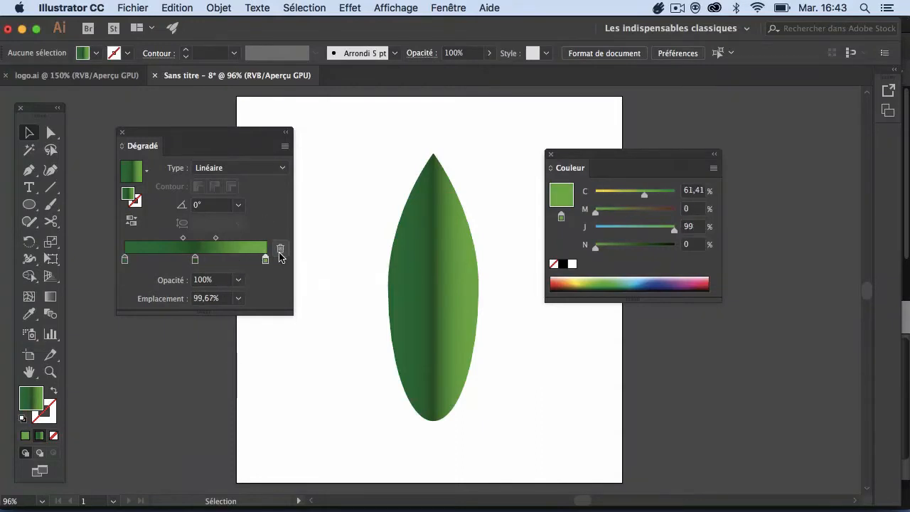
left_click(227, 258)
left_click_drag(228, 261, 244, 442)
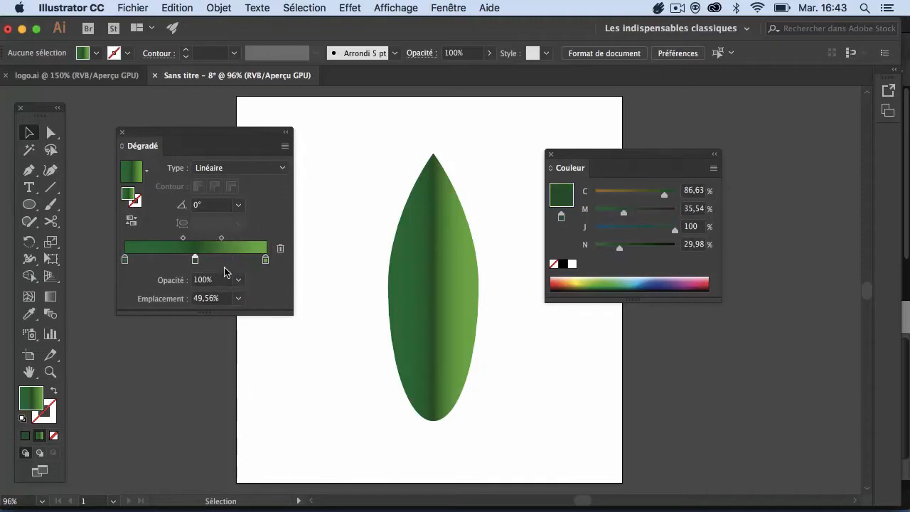
Place the gradient's dark middle stop at about 50%, select the leaf to check its shading, and deselect it.
mouse_move(199, 260)
left_mouse_down()
mouse_move(232, 260)
mouse_move(195, 260)
left_mouse_up()
left_click(408, 287)
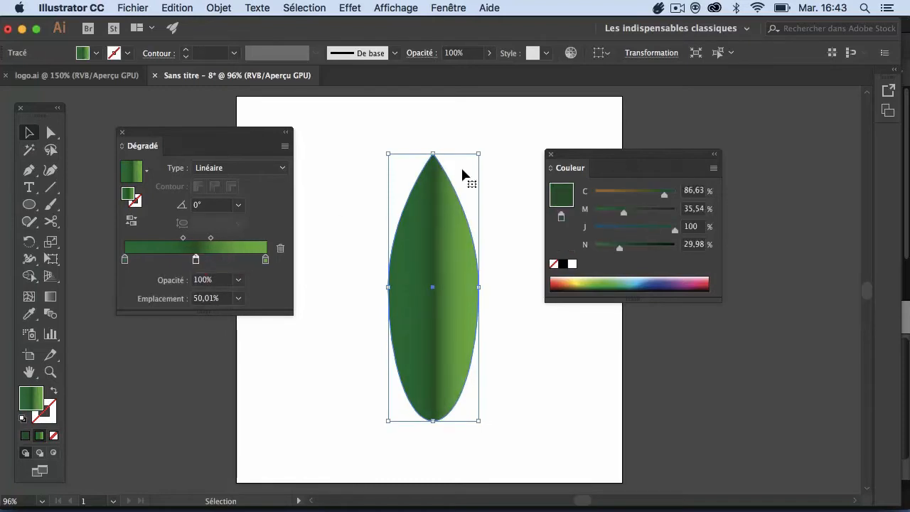
left_click(510, 118)
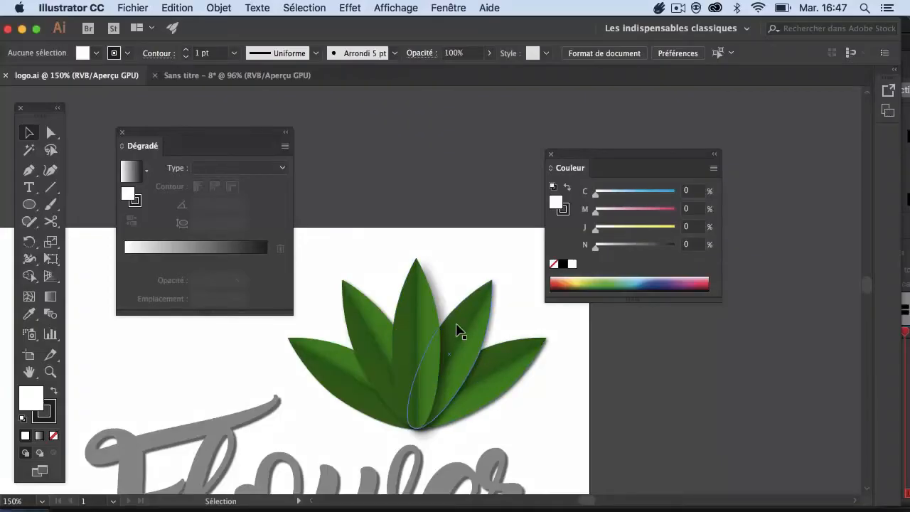
Return from logo.ai to the new document and move the colour settings off the artboard.
left_click(245, 75)
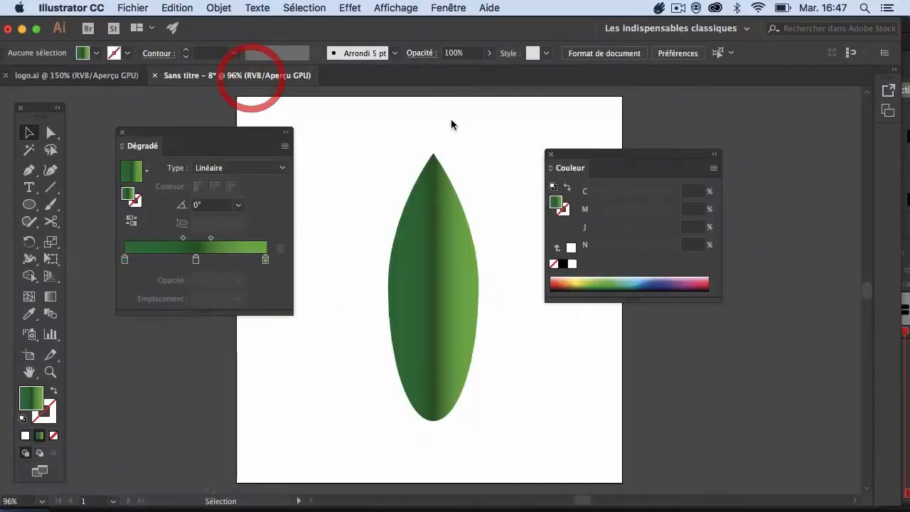
left_click_drag(579, 154, 662, 163)
Copy and paste the leaf, place the copy over the original's right half, and delete the copy.
left_click(432, 264)
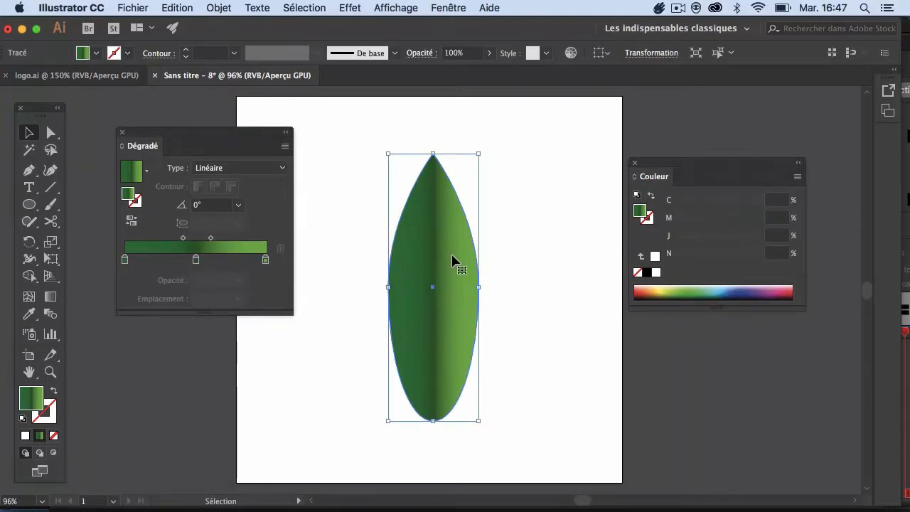
key("super+c")
key("super+v")
left_click_drag(476, 269, 508, 263)
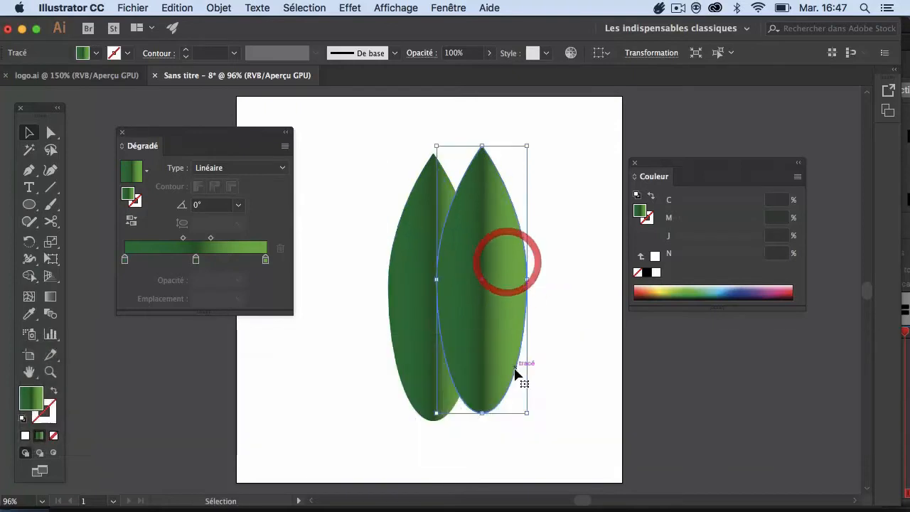
key("BackSpace")
Duplicate the leaf to the right of the original, slightly overlapping it, and compare with the fan of leaves in logo.ai.
left_click(449, 309)
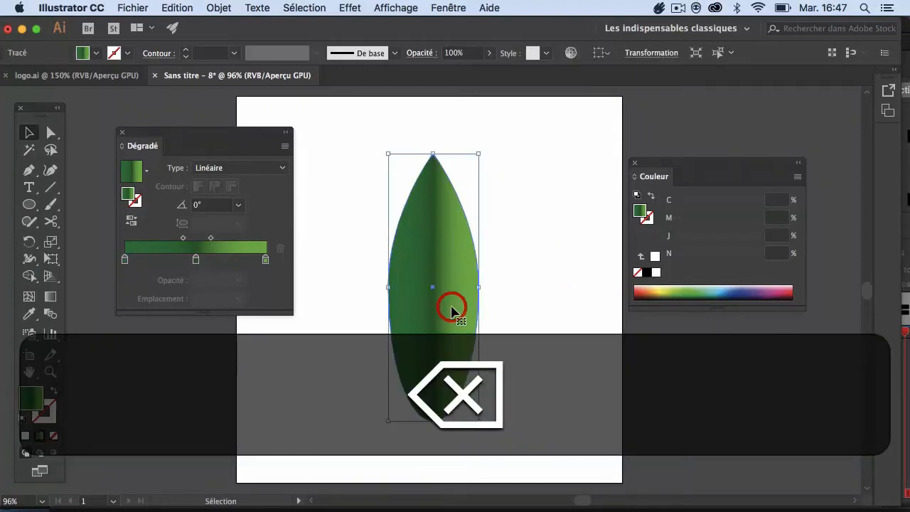
left_click_drag(441, 258, 503, 259)
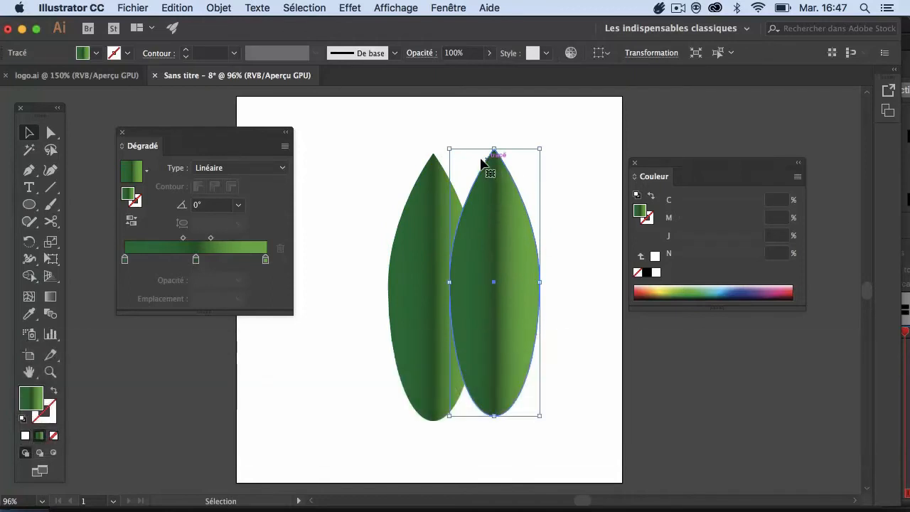
left_click(110, 76)
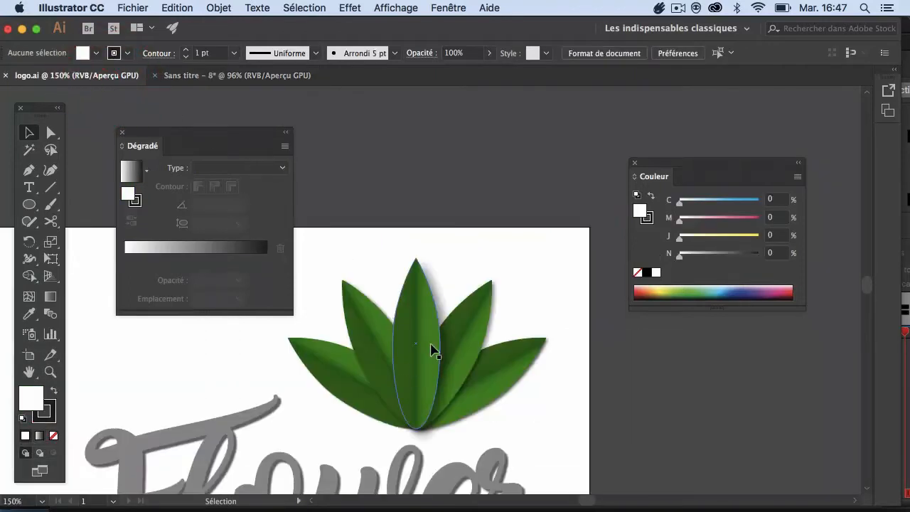
left_click(294, 75)
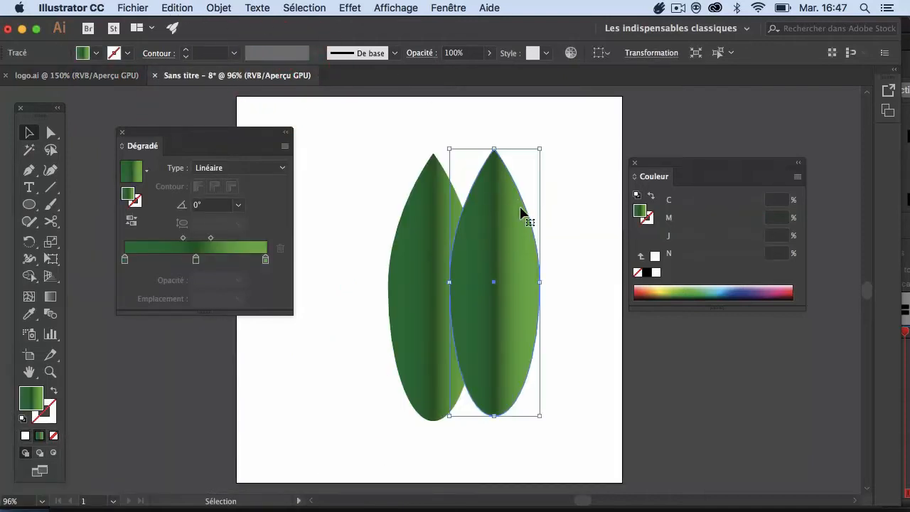
Rotate the duplicated leaf by -30° with the preview on.
left_click(225, 9)
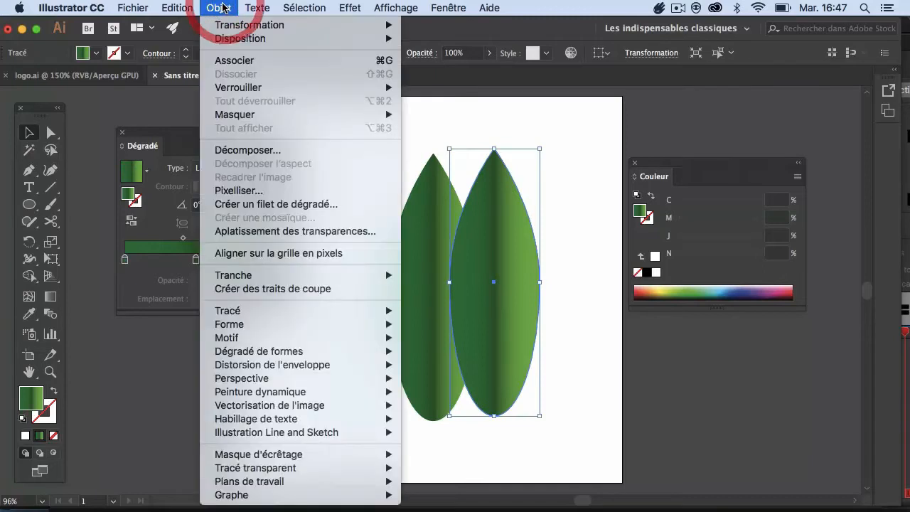
mouse_move(240, 30)
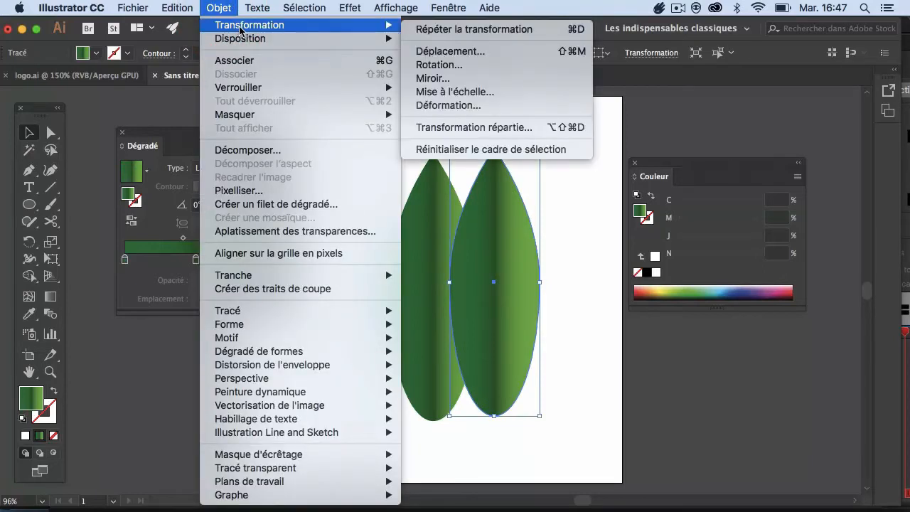
left_click(461, 67)
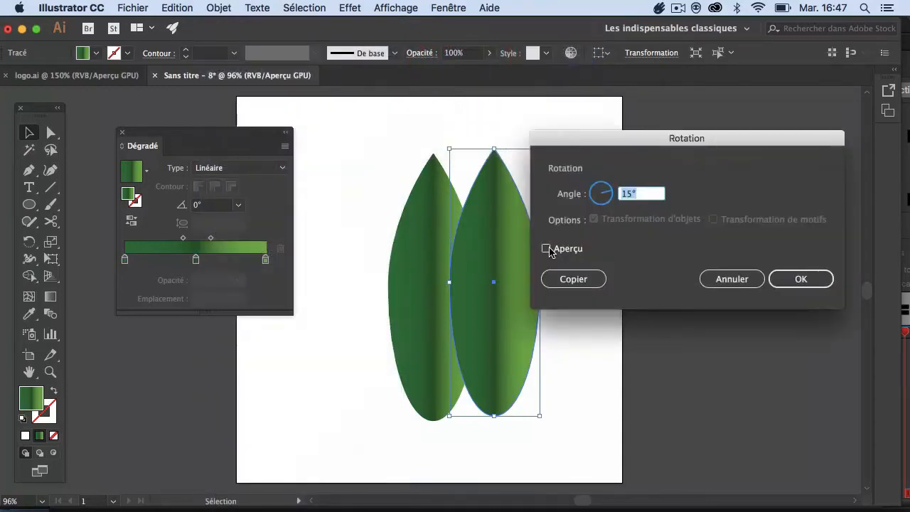
left_click(546, 248)
left_click_drag(637, 195, 616, 191)
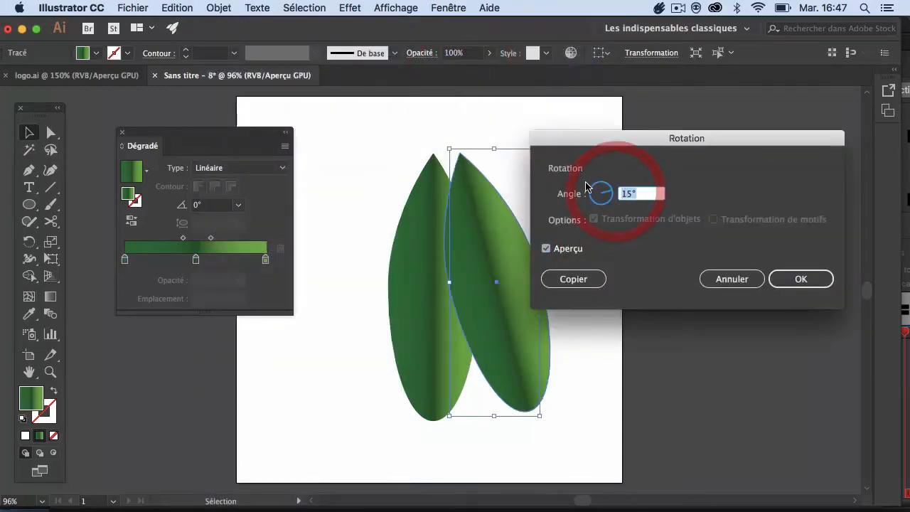
type("_30")
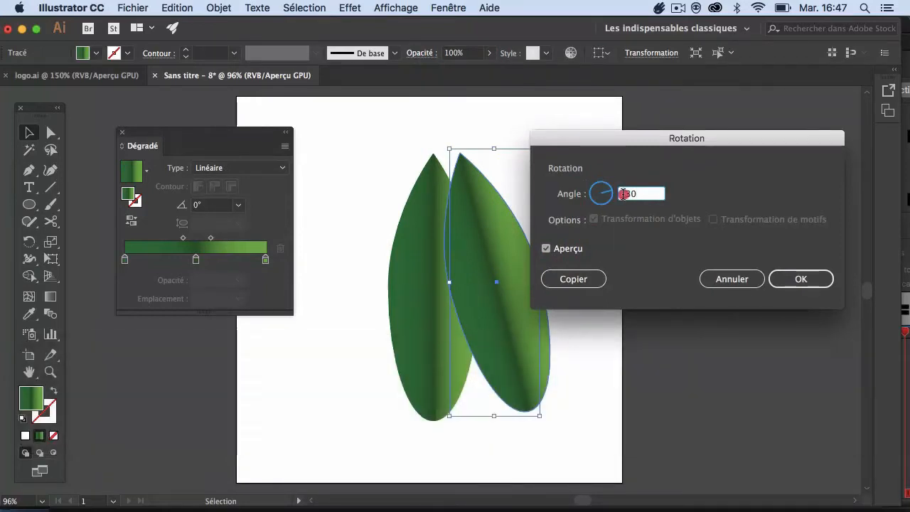
left_click(623, 194)
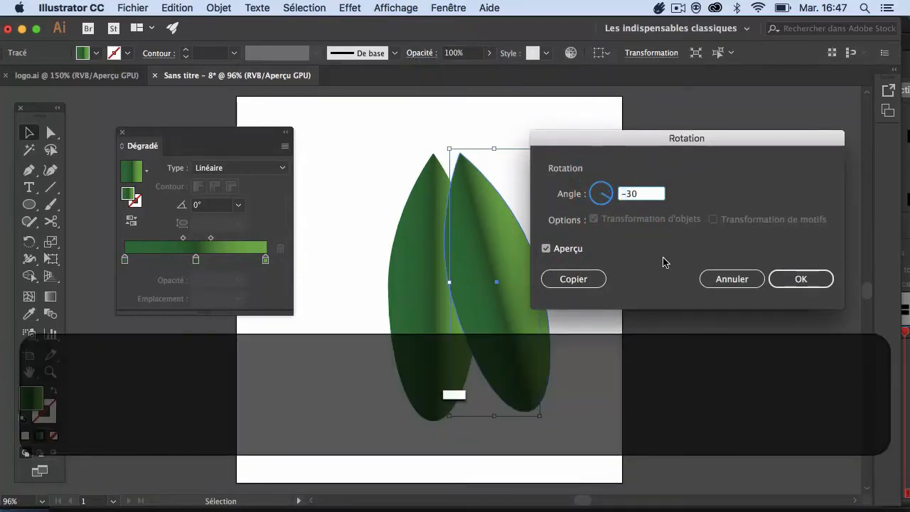
left_click(546, 248)
left_click(546, 248)
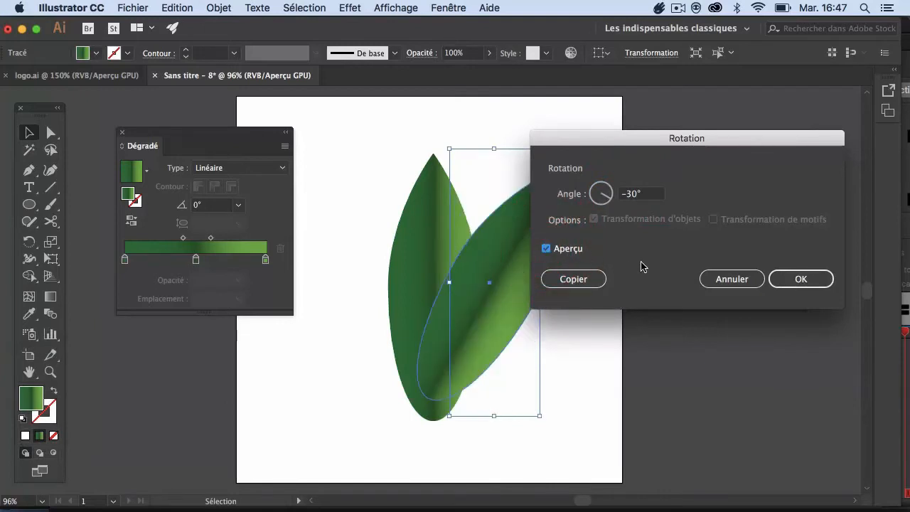
left_click(789, 279)
Move the rotated leaf down until its base meets the base of the upright leaf.
left_click(546, 386)
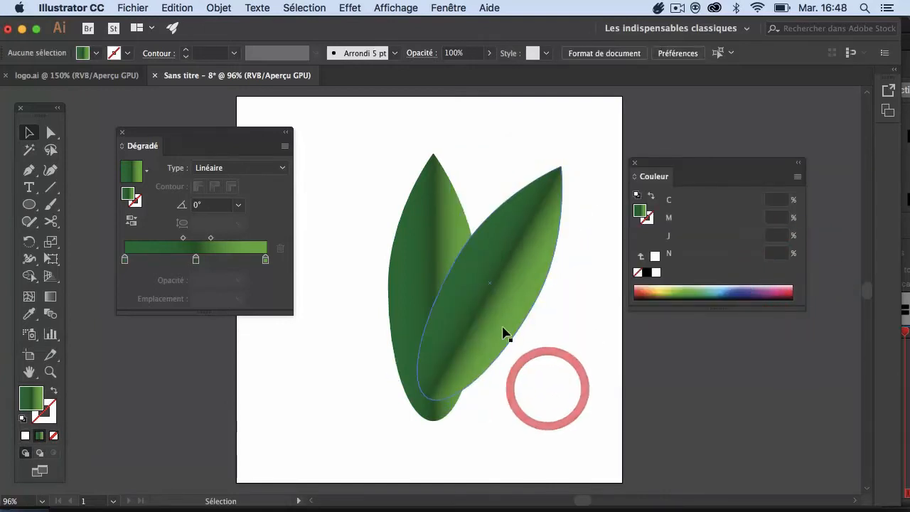
left_click_drag(491, 320, 485, 345)
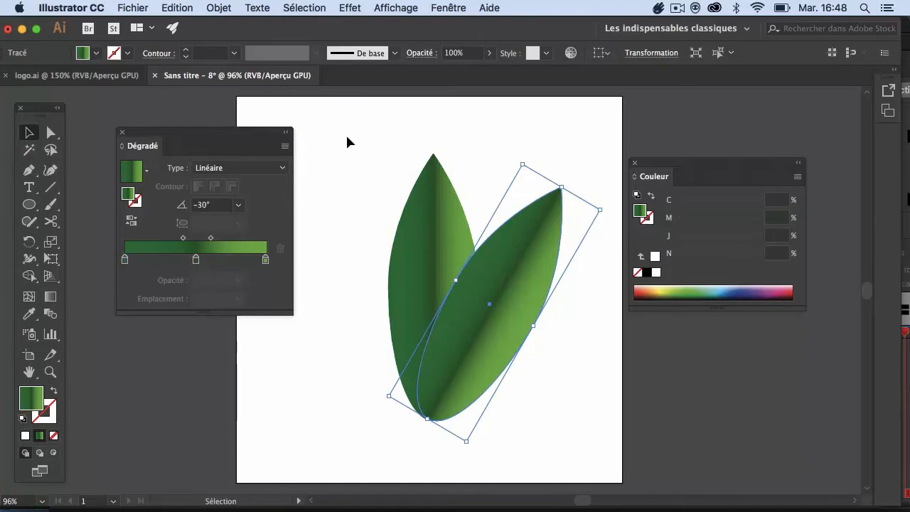
Create a copy of the tilted leaf rotated by -30° and move it down so its base meets the other leaves' bases.
left_click(211, 7)
mouse_move(242, 25)
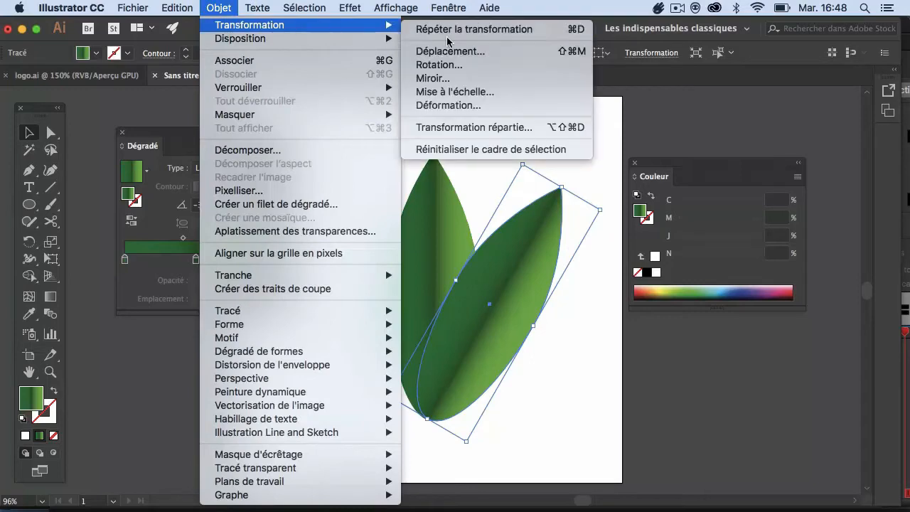
left_click(437, 64)
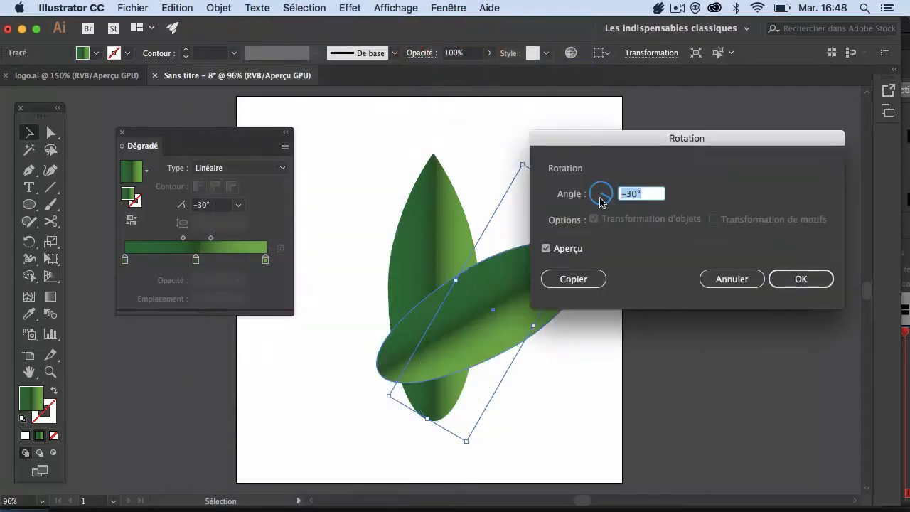
left_click_drag(577, 146, 677, 145)
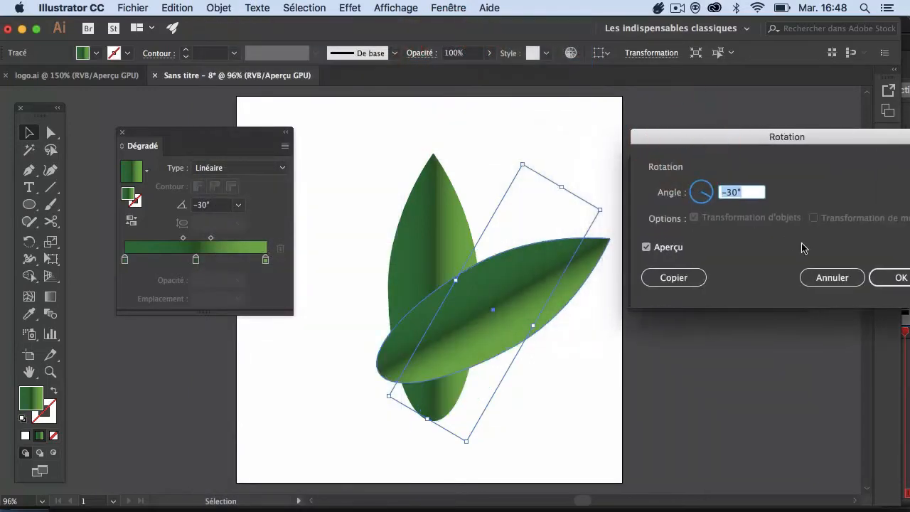
left_click(673, 278)
left_click_drag(473, 331, 486, 383)
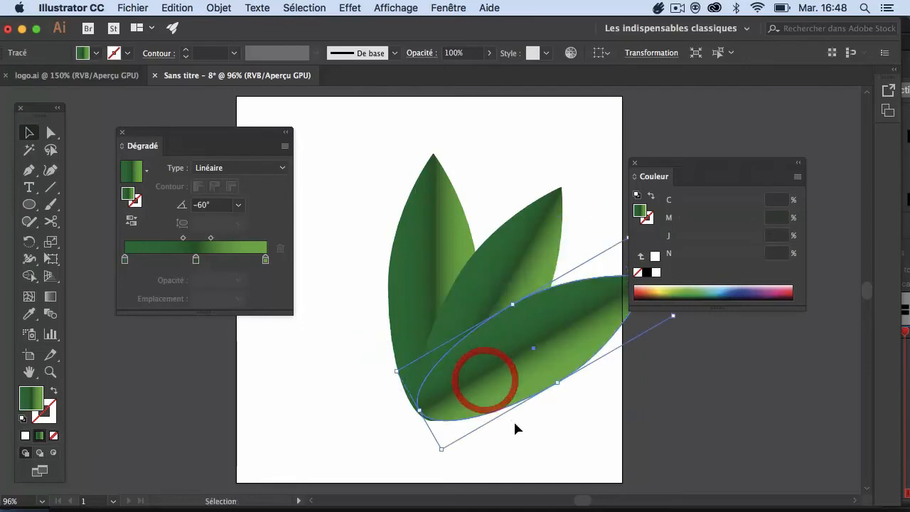
left_click(530, 428)
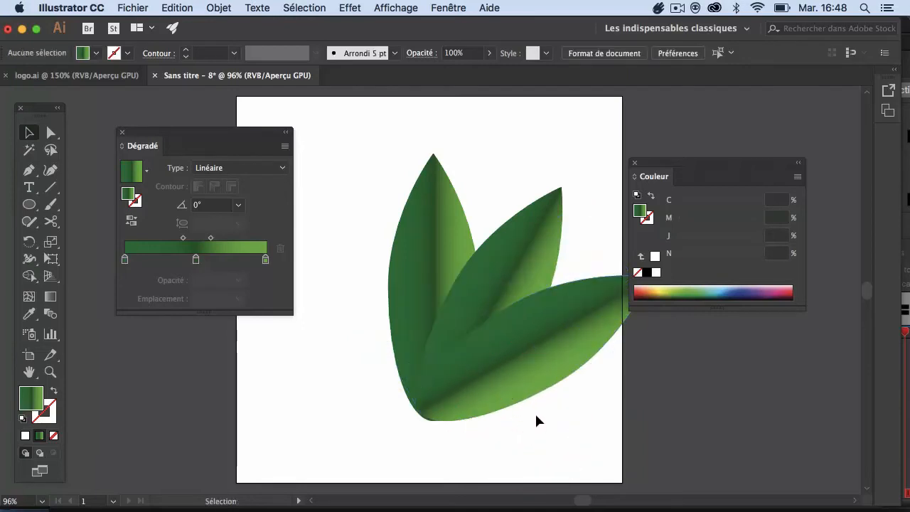
Create a copy of the upright leaf rotated by 30°, and repeat the transformation for a second copy.
left_click_drag(520, 180, 593, 333)
left_click(368, 156)
left_click(448, 189)
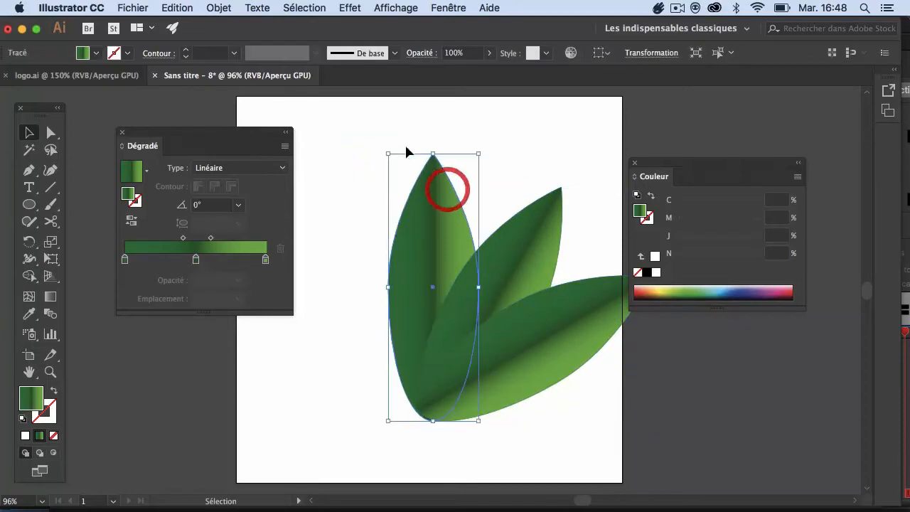
left_click(213, 7)
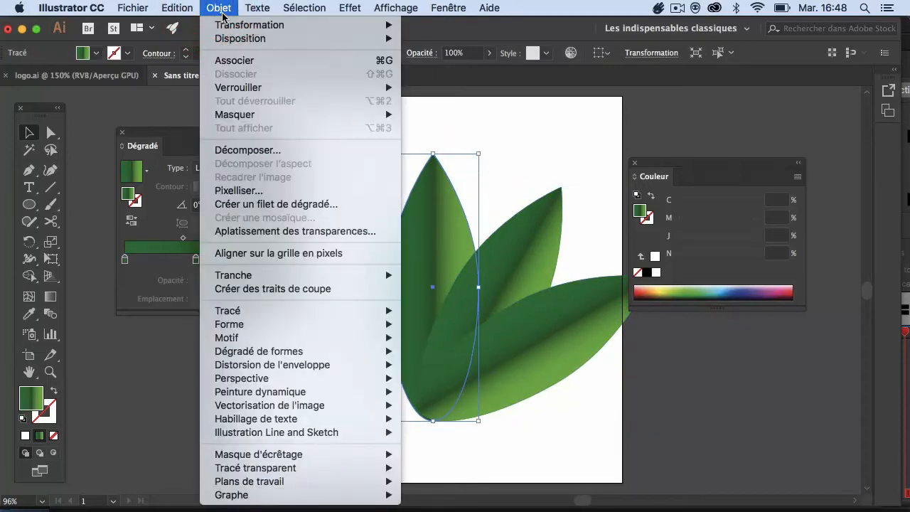
mouse_move(238, 31)
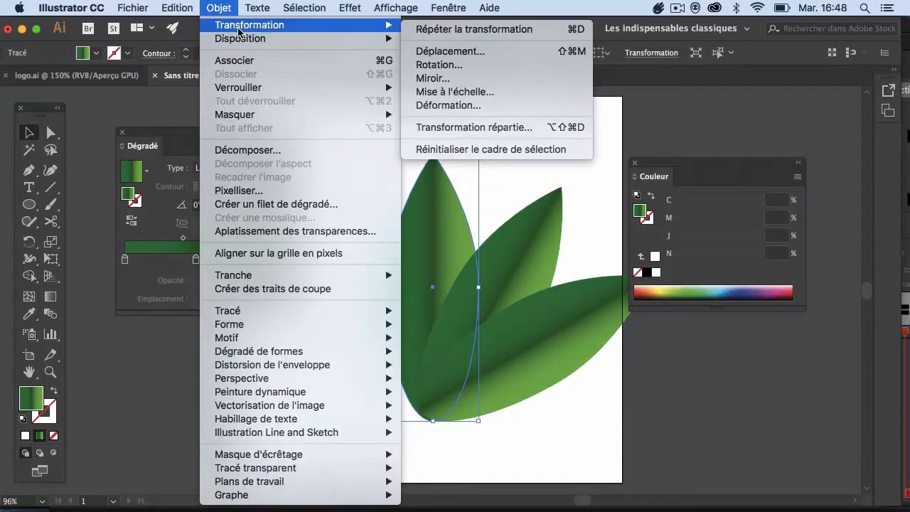
left_click(439, 65)
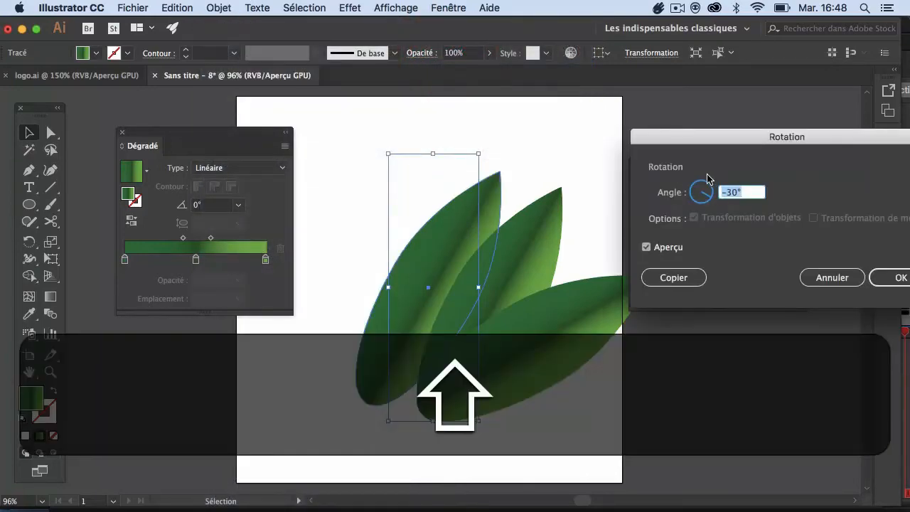
type("30")
left_click(671, 279)
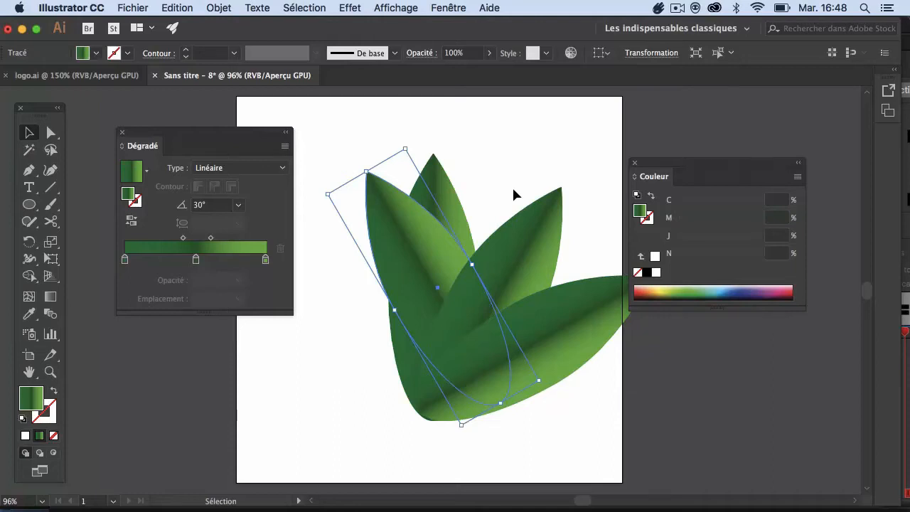
key("super+d")
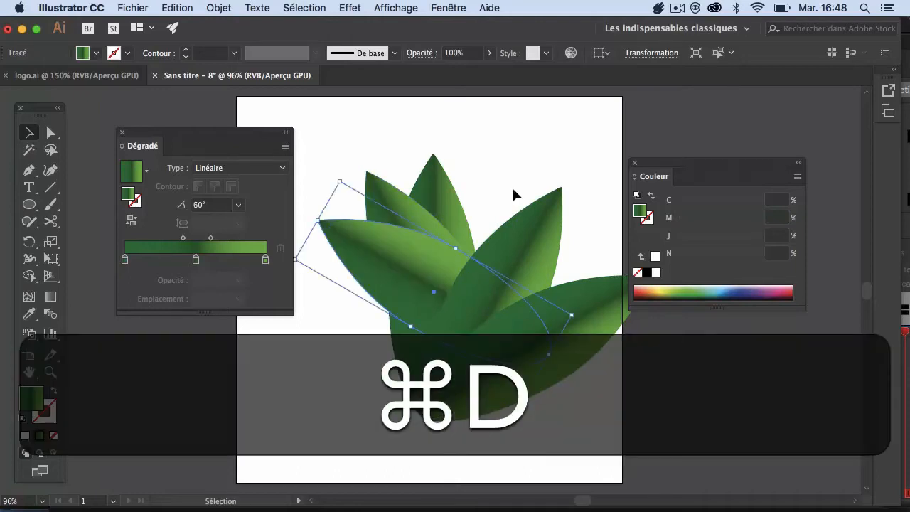
Move the two new leaves left of the upright leaf, bases meeting at its foot, to mirror the right-hand leaves.
left_click_drag(408, 285, 317, 335)
left_click_drag(400, 264, 345, 270)
left_click(528, 437)
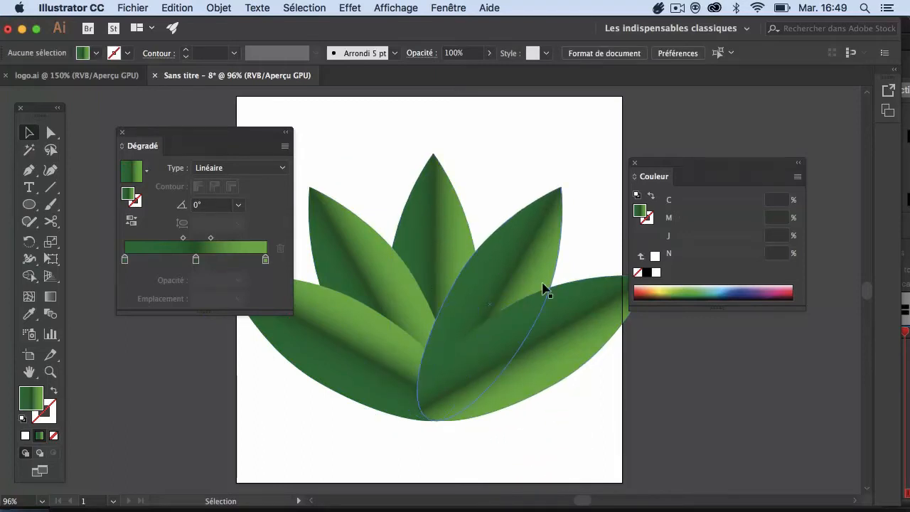
Bring the upright central leaf to the front of all the other leaves.
left_click(437, 192)
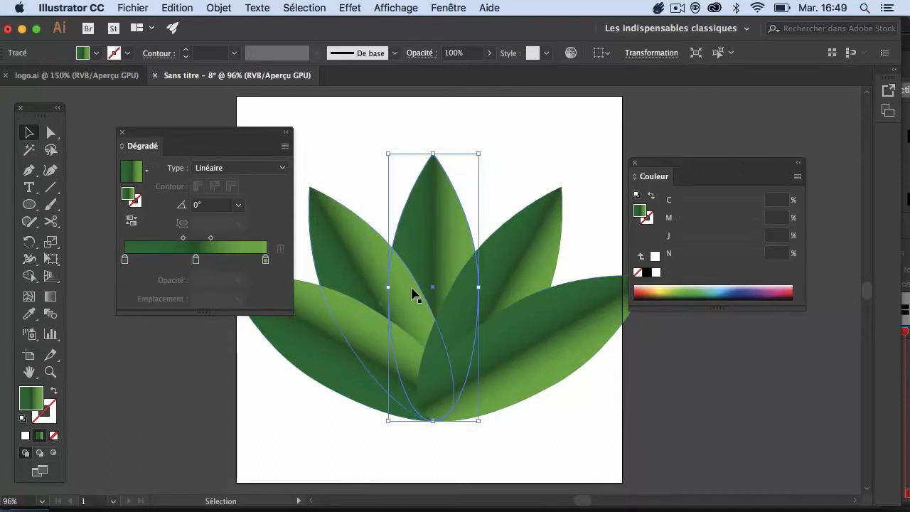
right_click(435, 217)
mouse_move(587, 435)
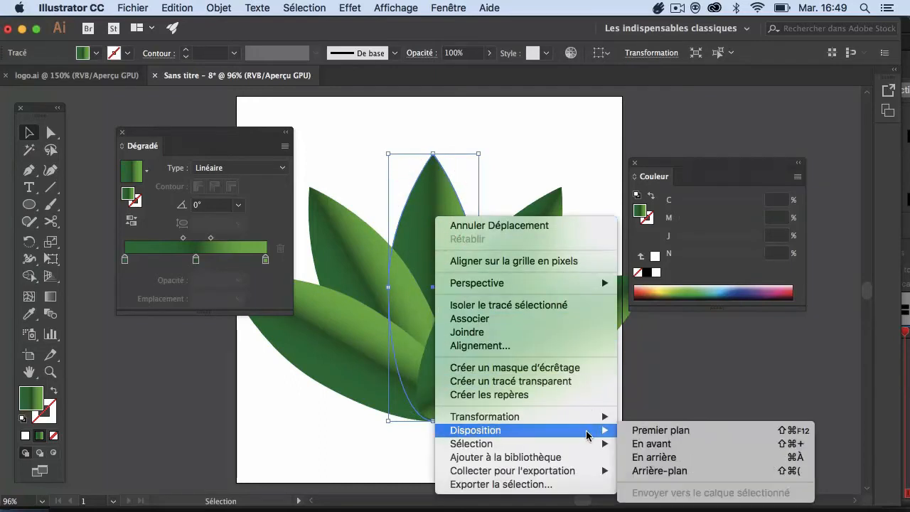
left_click(644, 430)
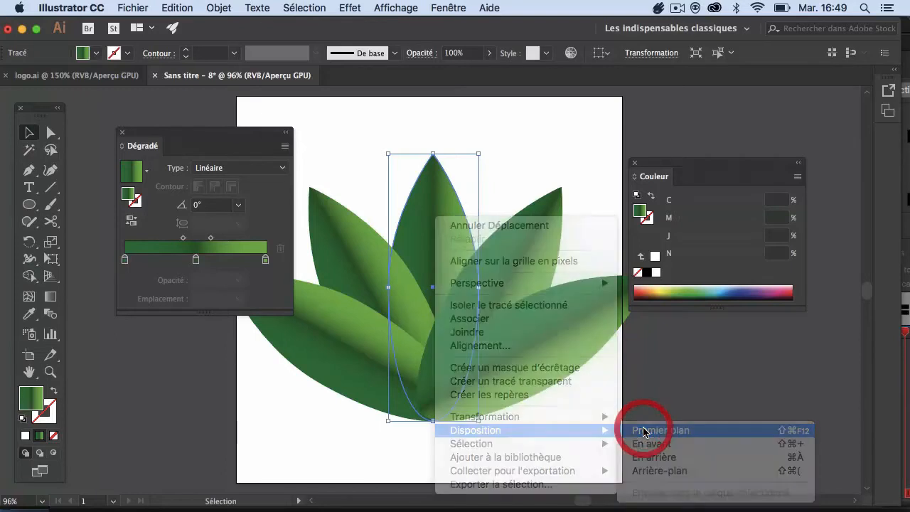
left_click(575, 426)
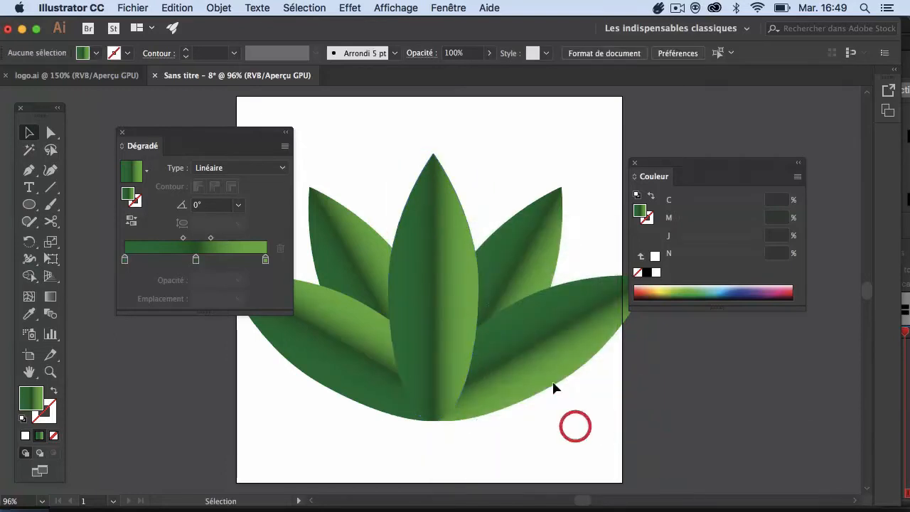
Send the two outermost leaves together to the back of the stacking order.
left_click(584, 326)
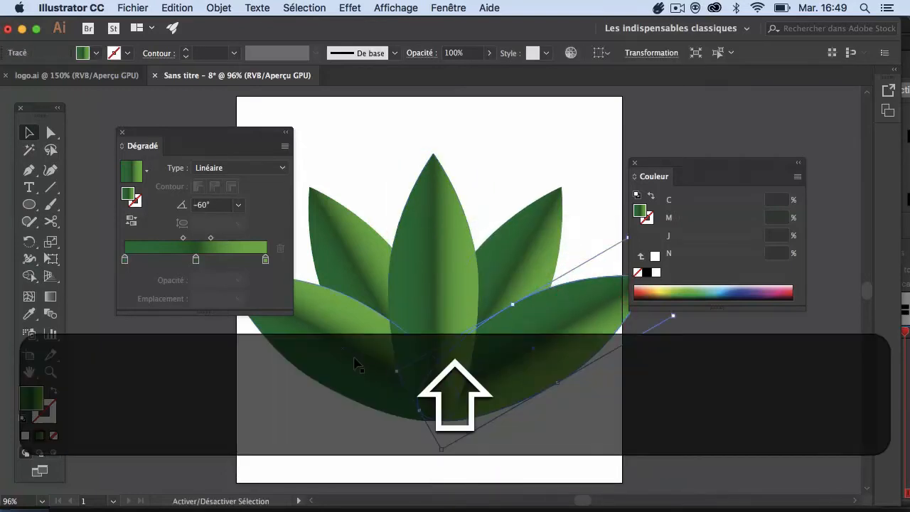
left_click(355, 364, "shift")
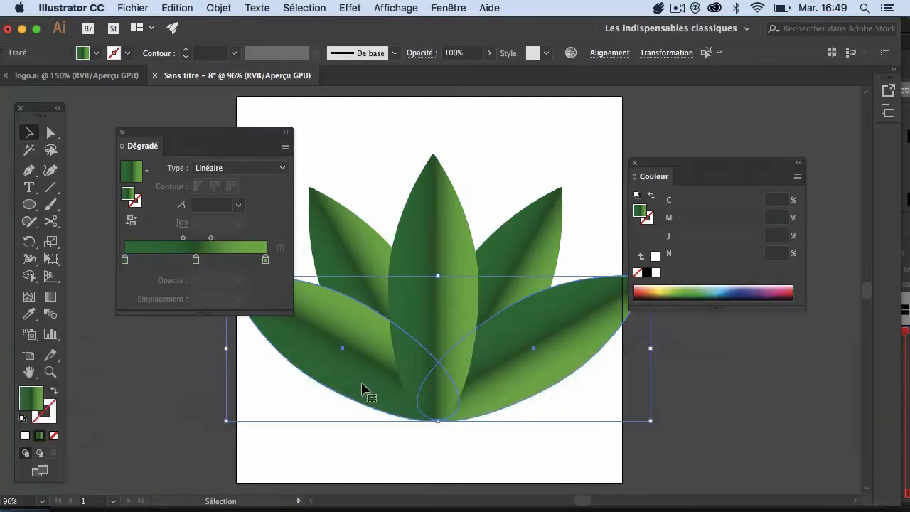
right_click(362, 388)
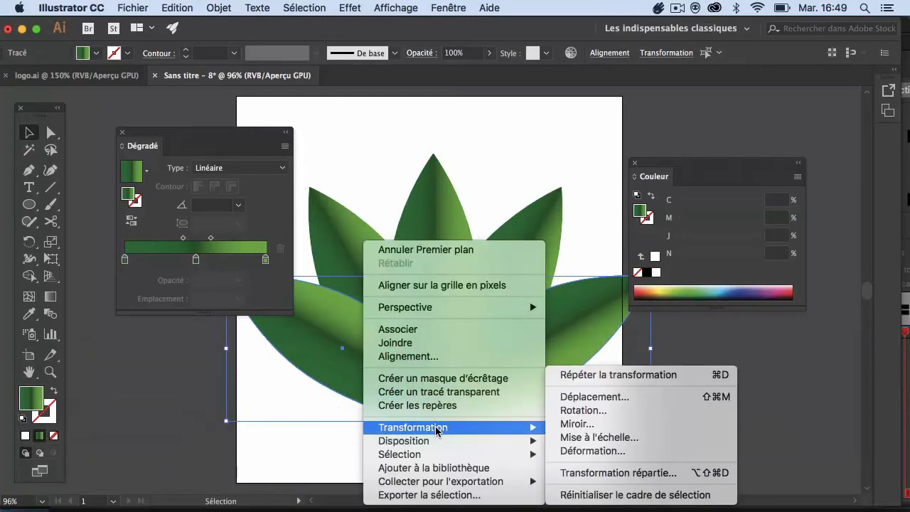
mouse_move(455, 441)
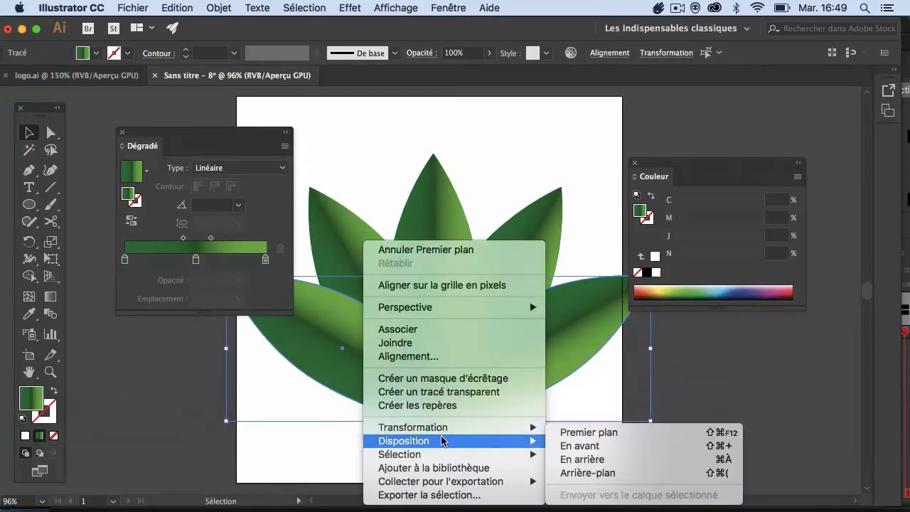
left_click(594, 473)
left_click(588, 449)
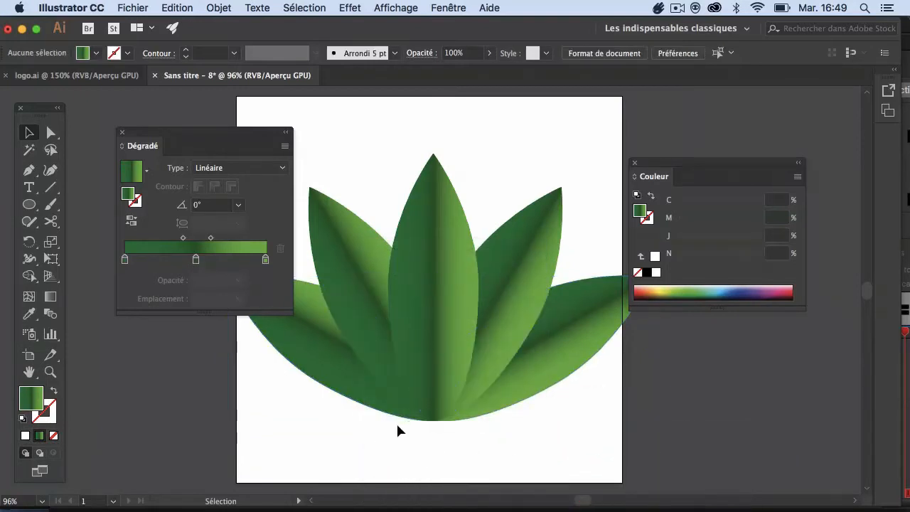
Compare the arrangement and colours of the leaf fan with the model in logo.ai.
left_click(123, 77)
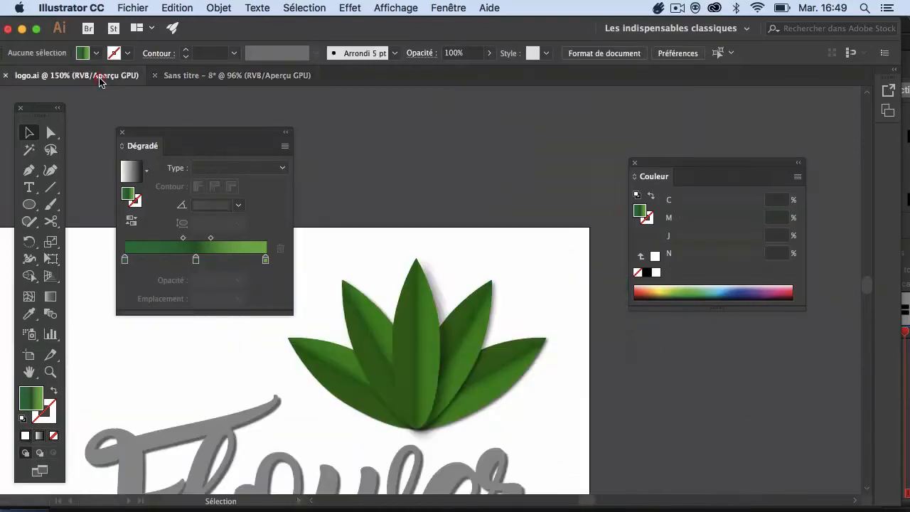
left_click(292, 75)
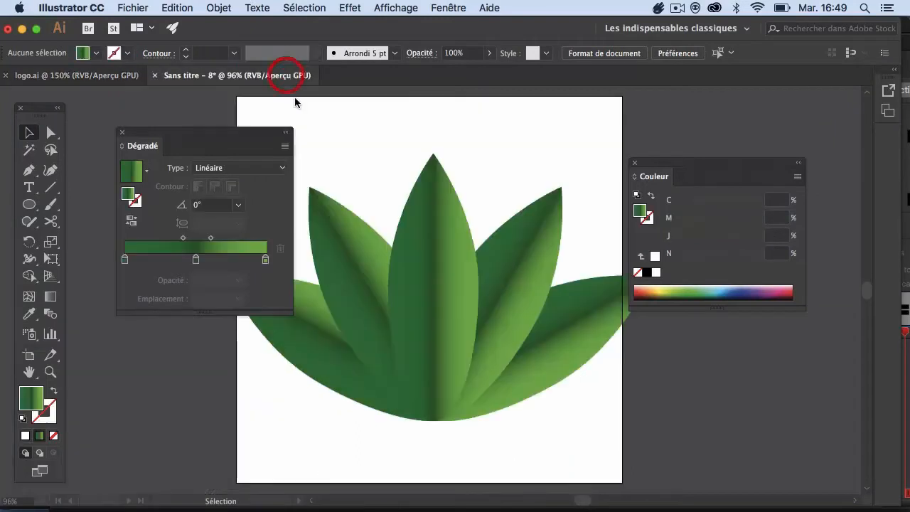
left_click(74, 75)
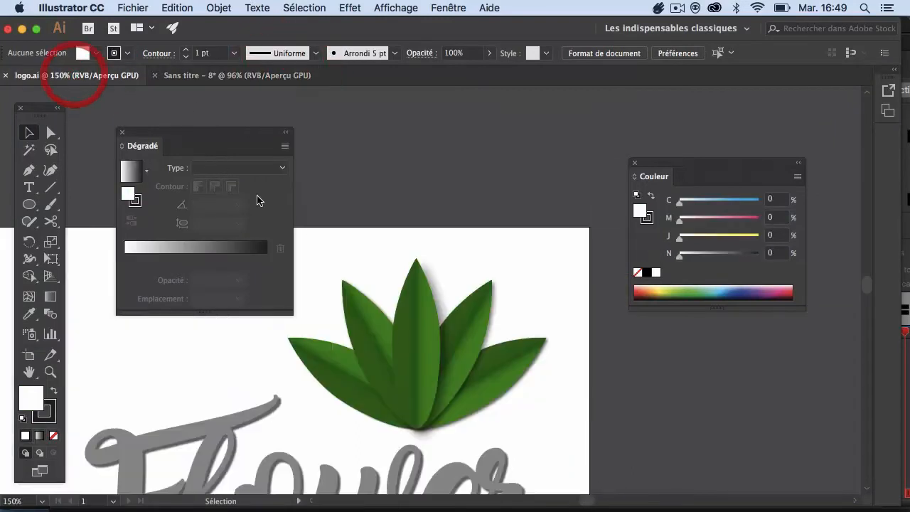
left_click(262, 75)
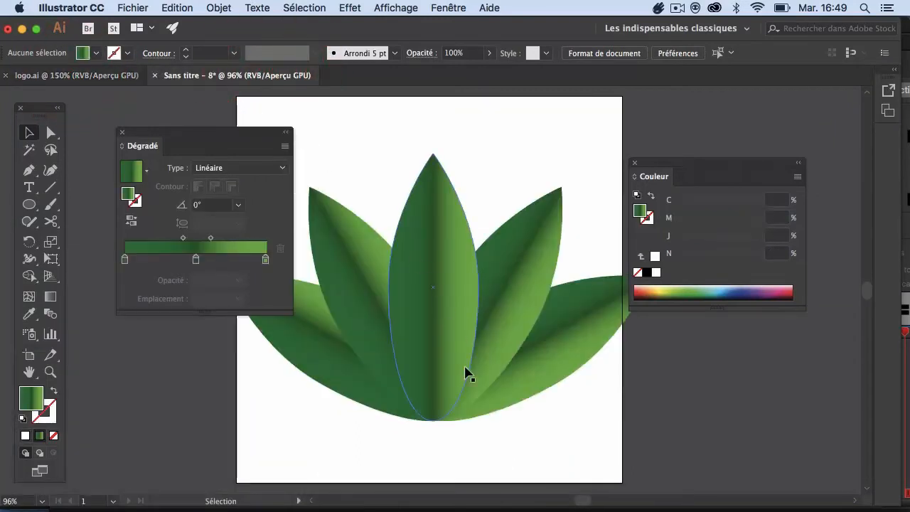
left_click(495, 445)
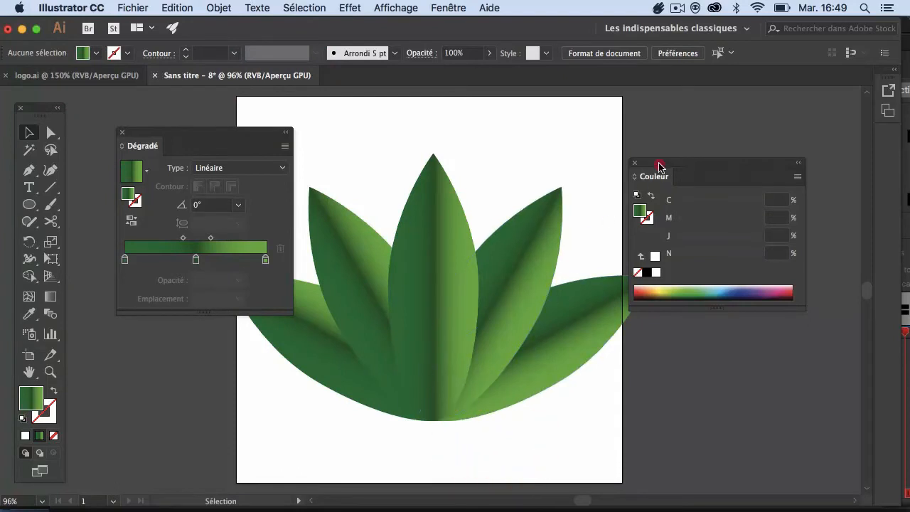
Move the Couleur and Dégradé palettes outward so they clear the artboard and the outer leaves.
left_click_drag(659, 168, 719, 168)
left_click_drag(244, 136, 167, 126)
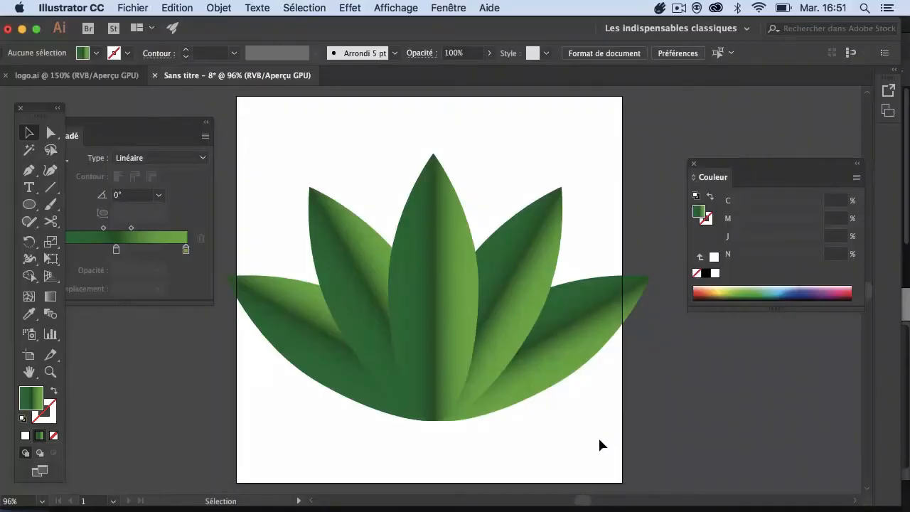
left_click(590, 434)
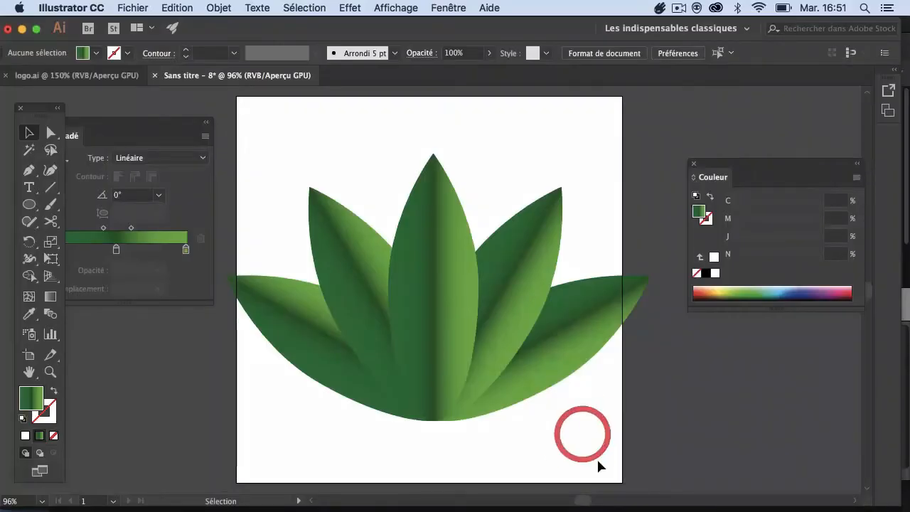
left_click(29, 133)
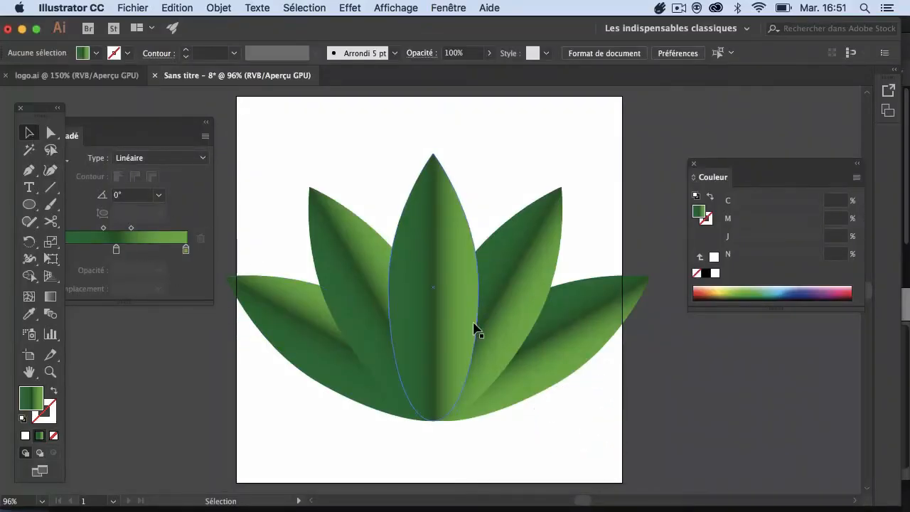
Scale all five leaves down proportionally to less than half their size and place the fan in the artboard's upper right area.
left_click_drag(526, 425, 272, 148)
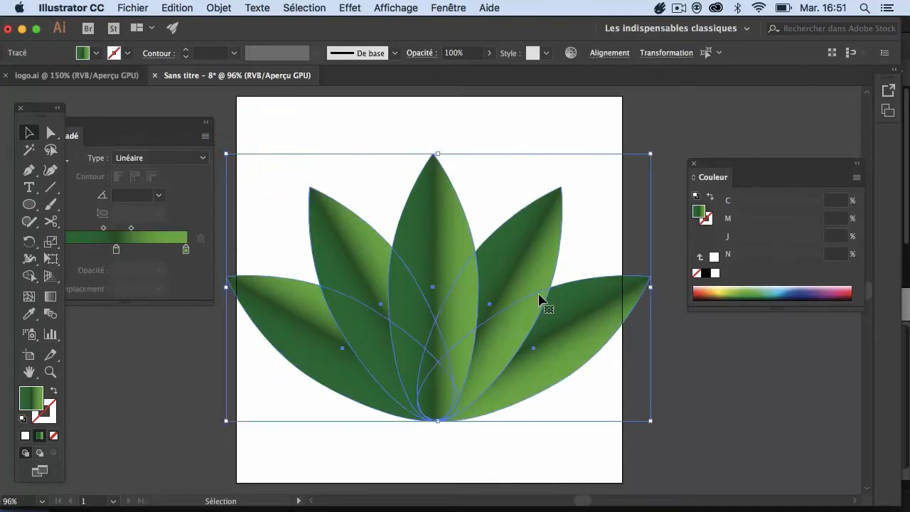
left_click_drag(651, 422, 538, 349)
left_click_drag(492, 322, 525, 241)
mouse_move(573, 260)
left_mouse_down()
mouse_move(583, 260)
mouse_move(567, 249)
left_mouse_up()
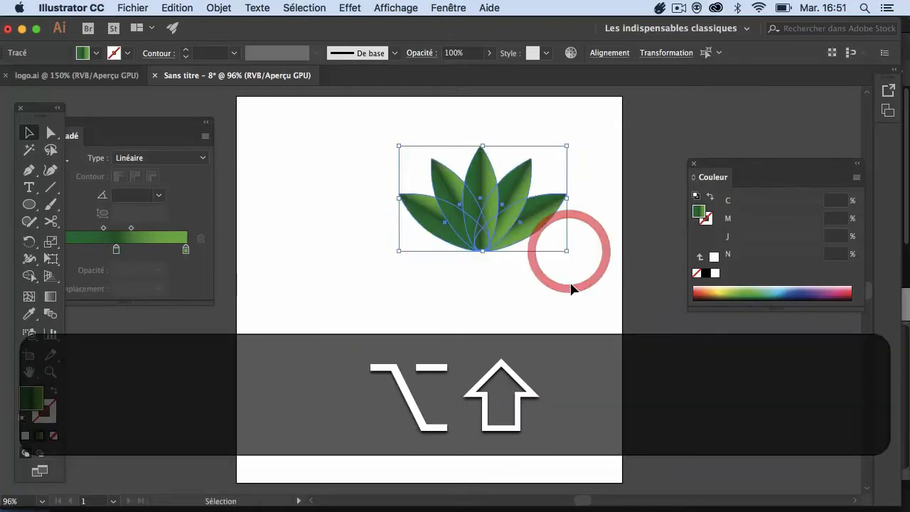
left_click(573, 287)
Examine the reduced leaf fan up close, ending at 200% zoom with the Selection tool active.
left_click(51, 371)
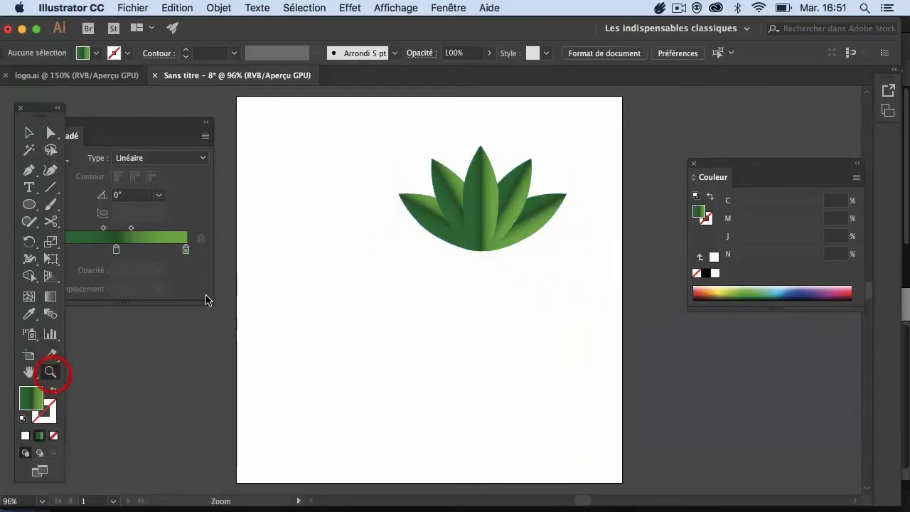
left_click(504, 213)
left_click(430, 298)
left_click(414, 313)
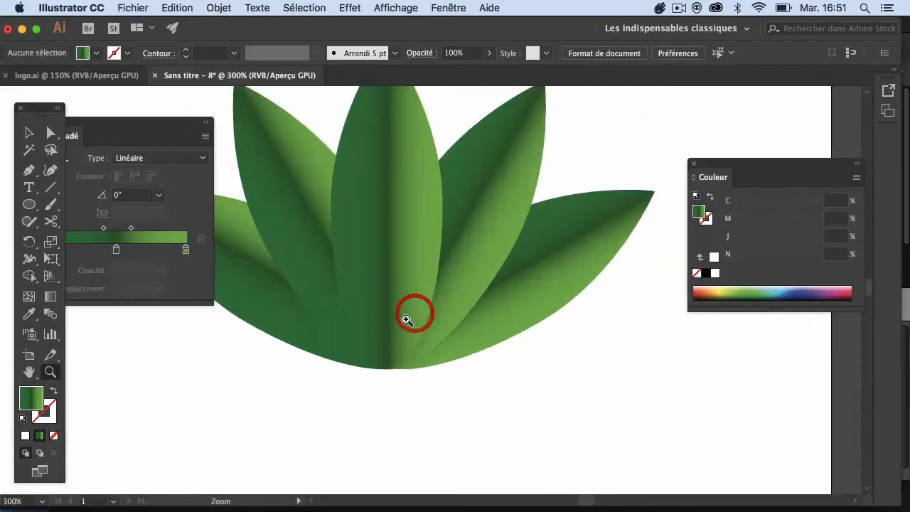
left_click_drag(387, 288, 438, 384)
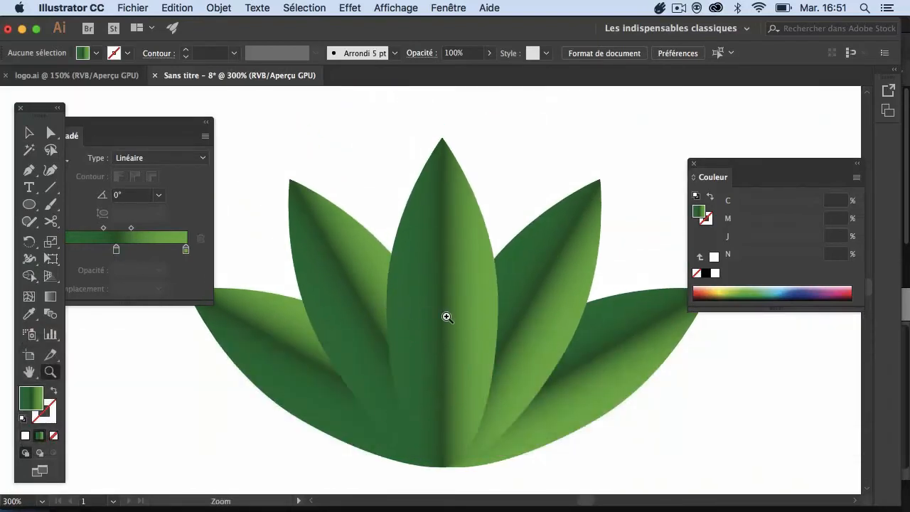
left_click(477, 313, "alt")
left_click(30, 132)
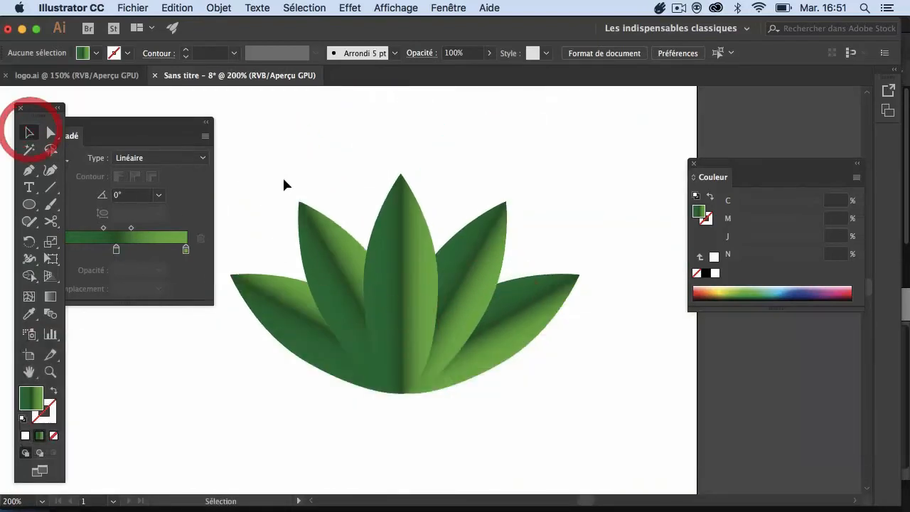
Apply a drop shadow to all five leaves with Produit mode, 75% opacity, 2,47 mm X and Y offsets and 1,76 mm blur.
left_click_drag(246, 177, 532, 362)
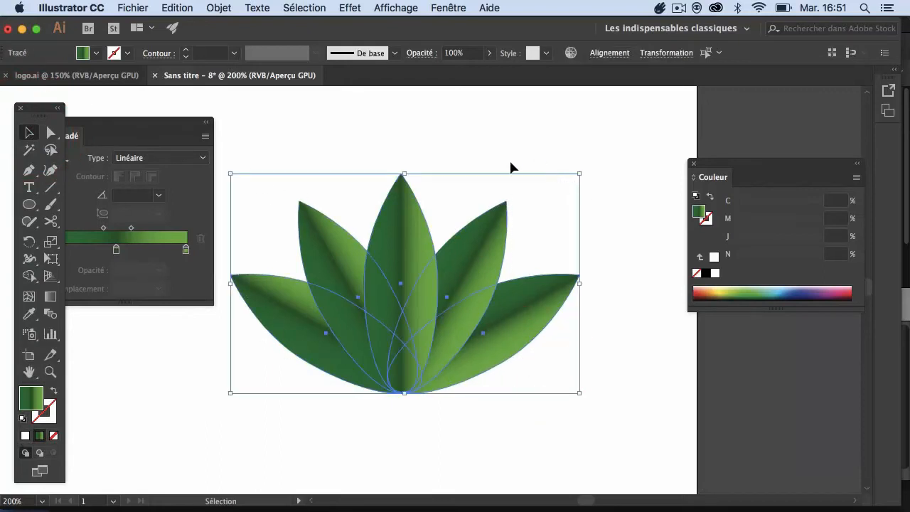
left_click_drag(609, 362, 268, 193)
left_click(351, 7)
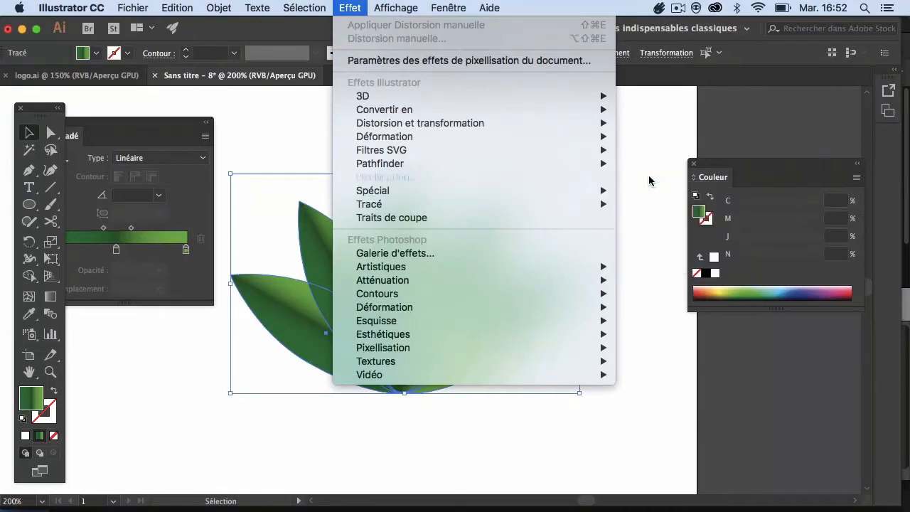
mouse_move(601, 190)
left_click(687, 260)
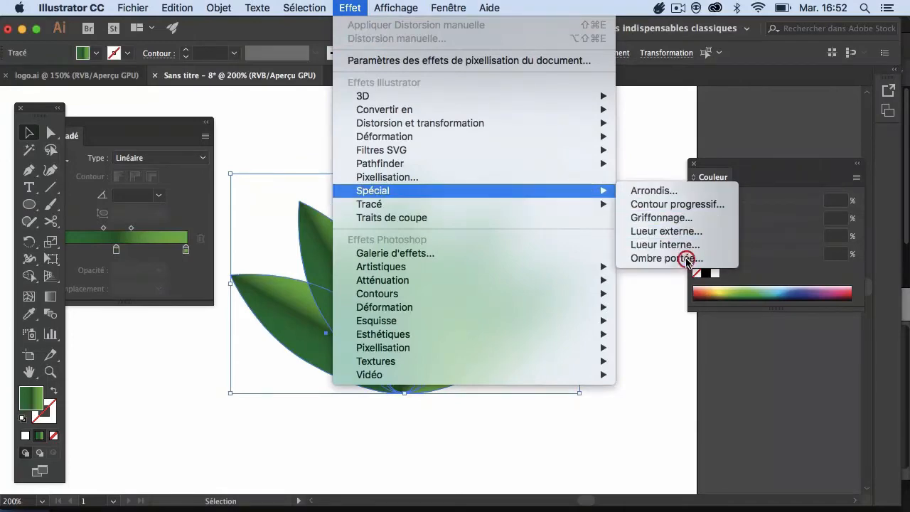
left_click_drag(857, 283, 613, 125)
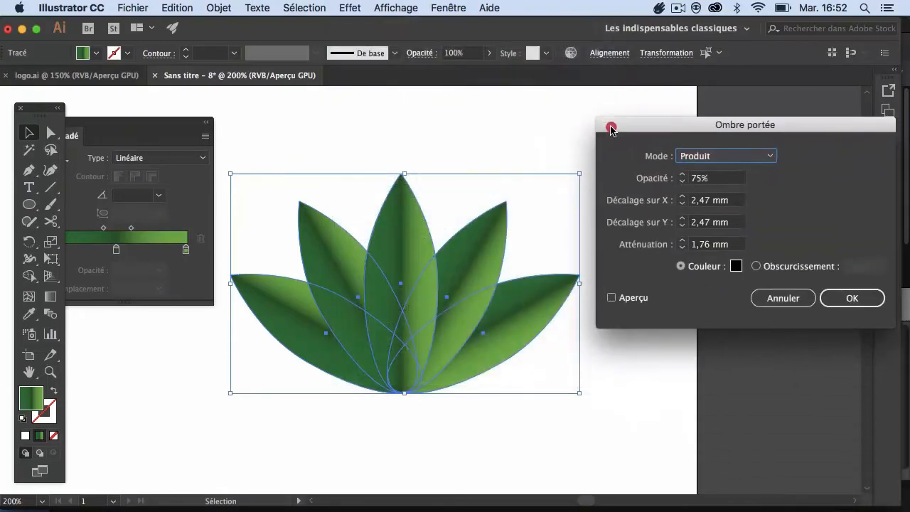
left_click(611, 298)
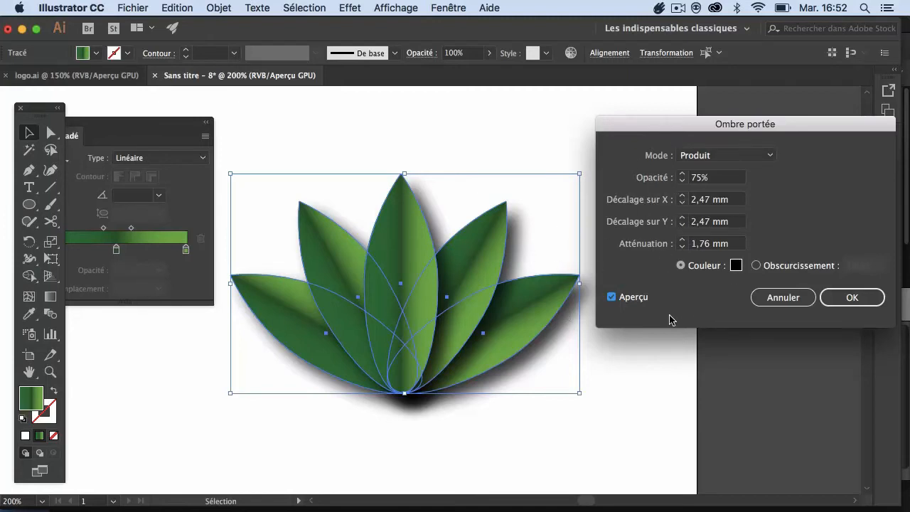
left_click(852, 298)
left_click(636, 417)
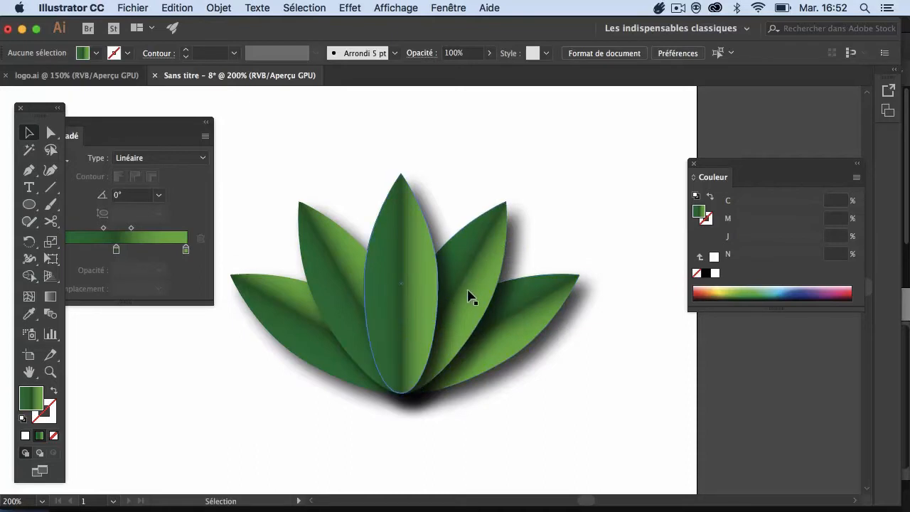
left_click(533, 310)
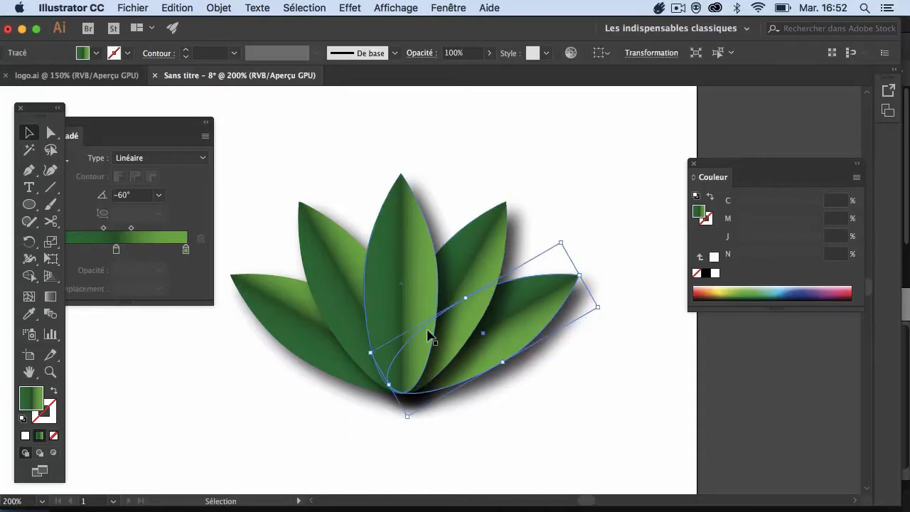
left_click(299, 333, "shift")
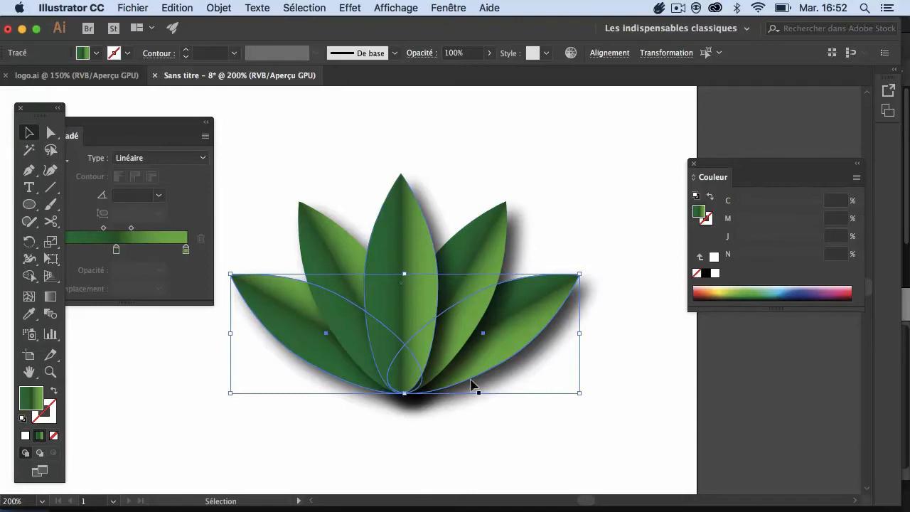
left_click(448, 9)
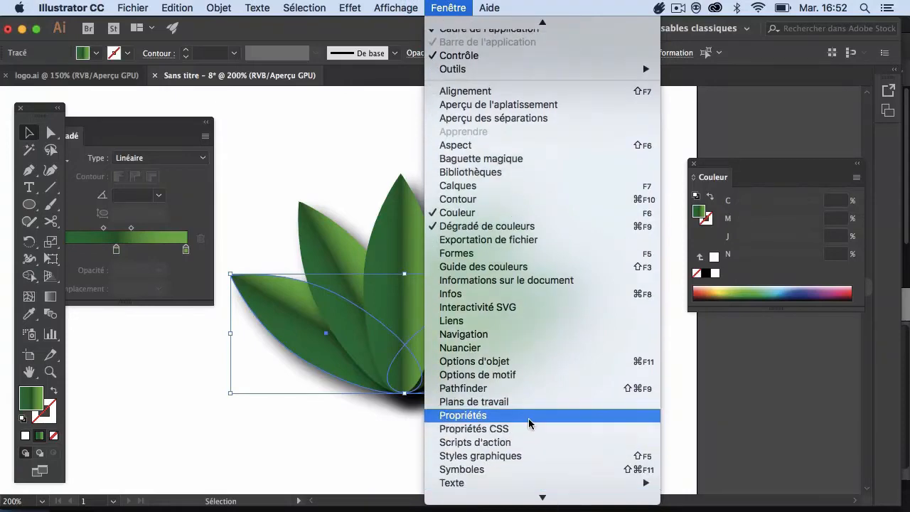
left_click(529, 423)
left_click_drag(845, 136, 624, 86)
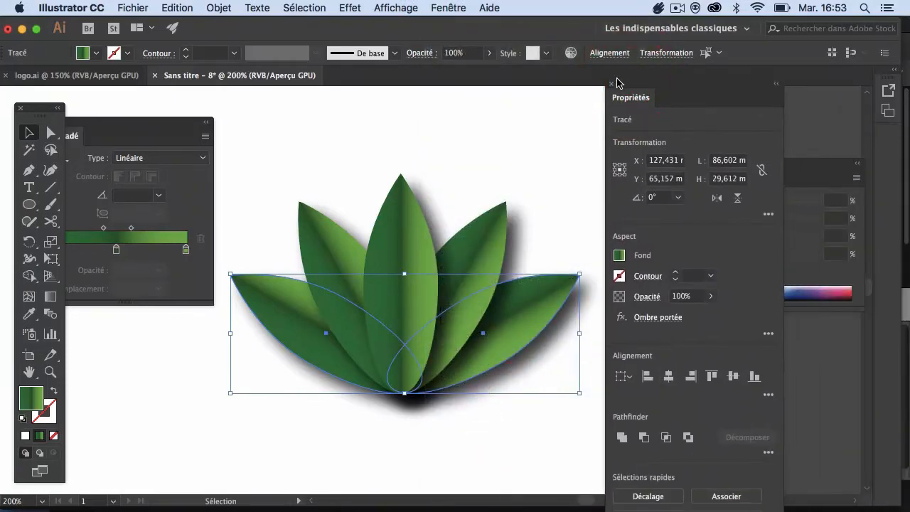
left_click(612, 84)
Display the Aspect palette and move it beside the leaf fan so the leaves stay clear.
left_click(447, 8)
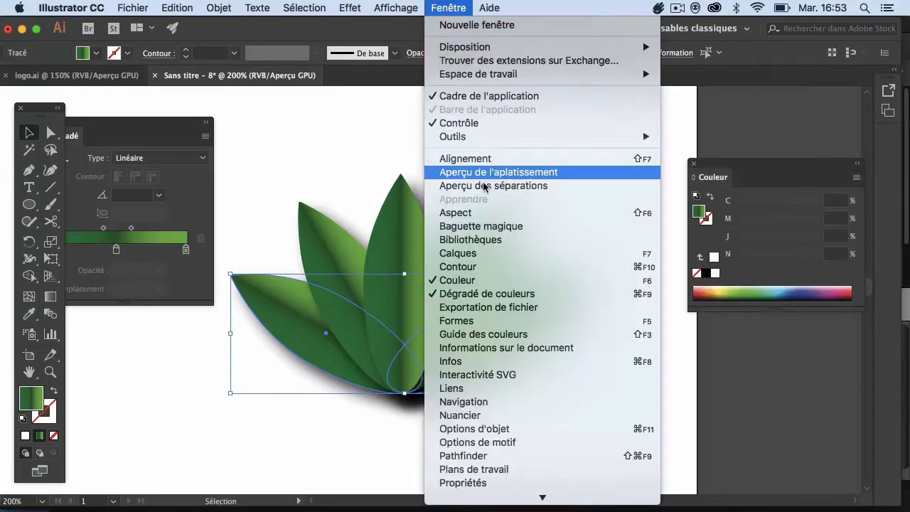
left_click(482, 215)
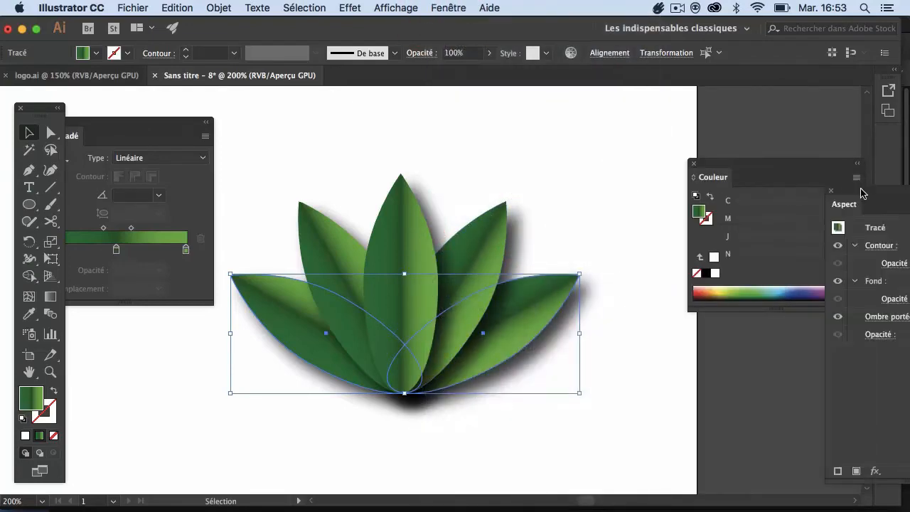
left_click_drag(861, 193, 600, 111)
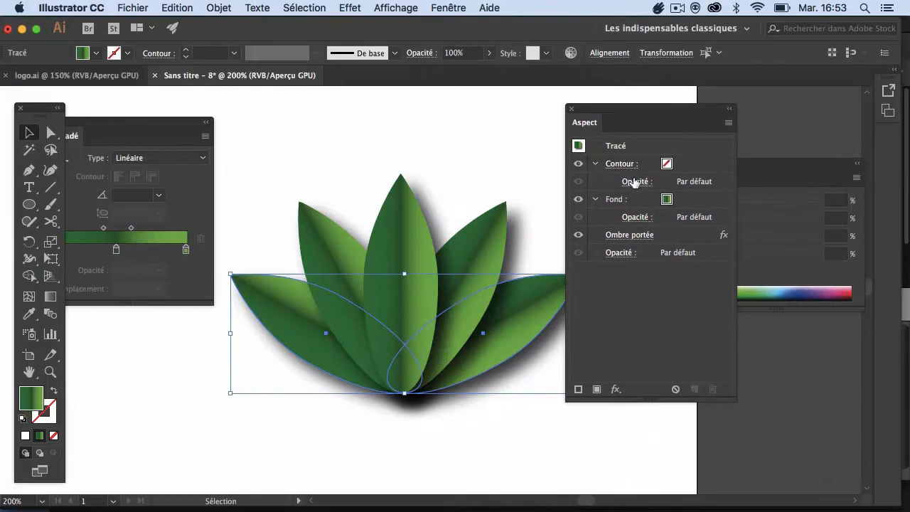
left_click_drag(591, 118, 619, 102)
Edit the drop shadow of the two outermost leaves together, setting both the X and Y offsets to 1 mm.
left_click(563, 417)
left_click(535, 330)
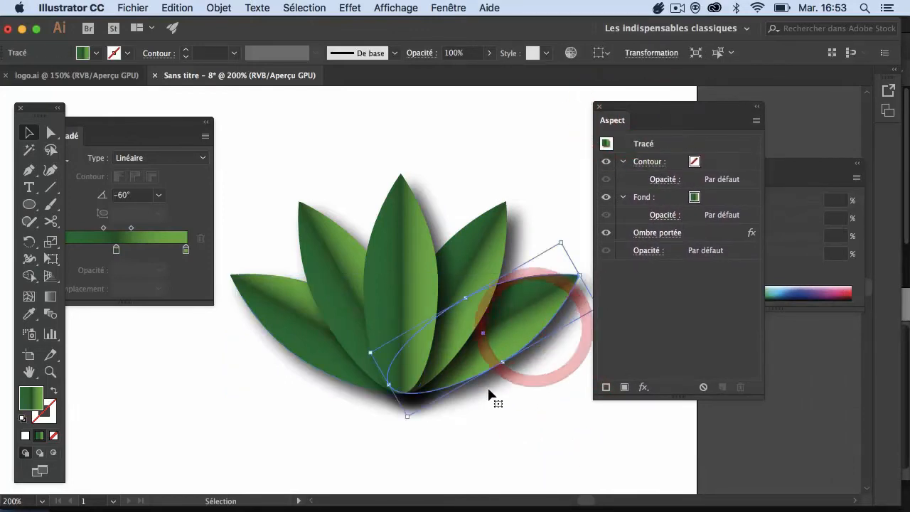
left_click(305, 345, "shift")
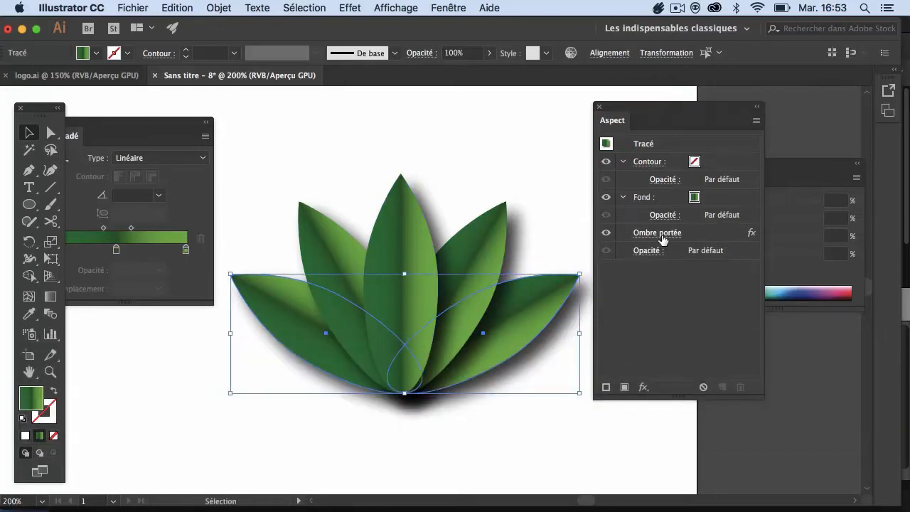
left_click(657, 233)
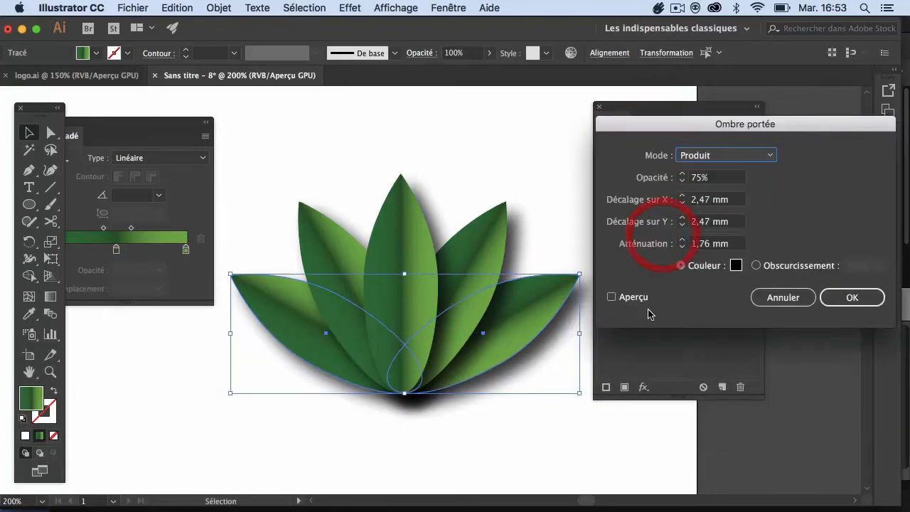
left_click(612, 297)
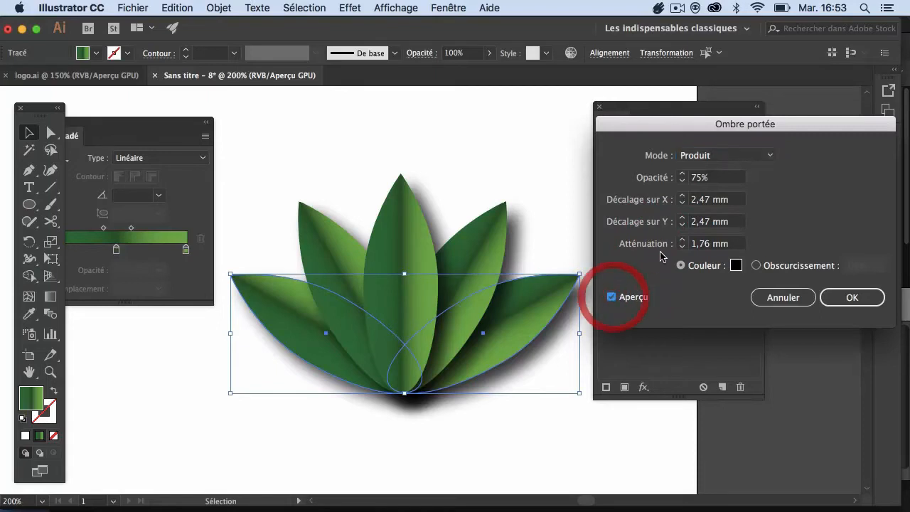
left_click(683, 203)
left_click(683, 204)
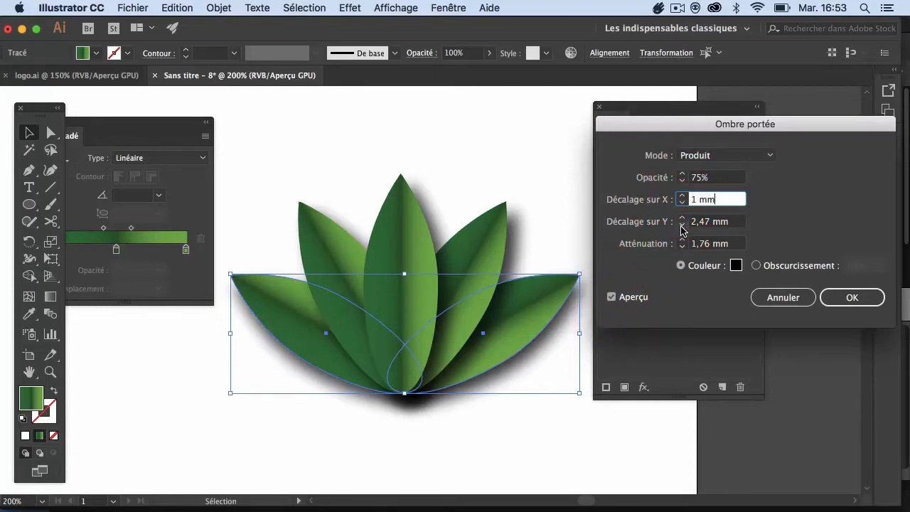
left_click(683, 225)
left_click(683, 226)
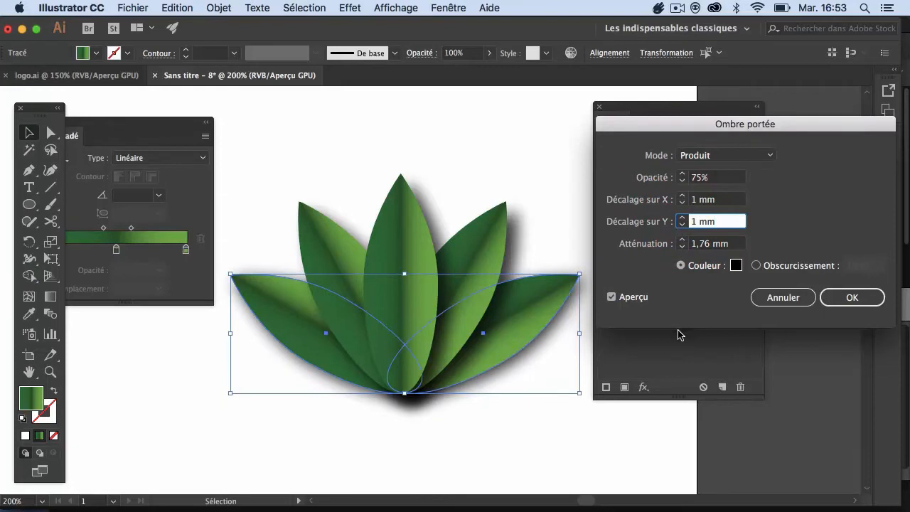
left_click(611, 297)
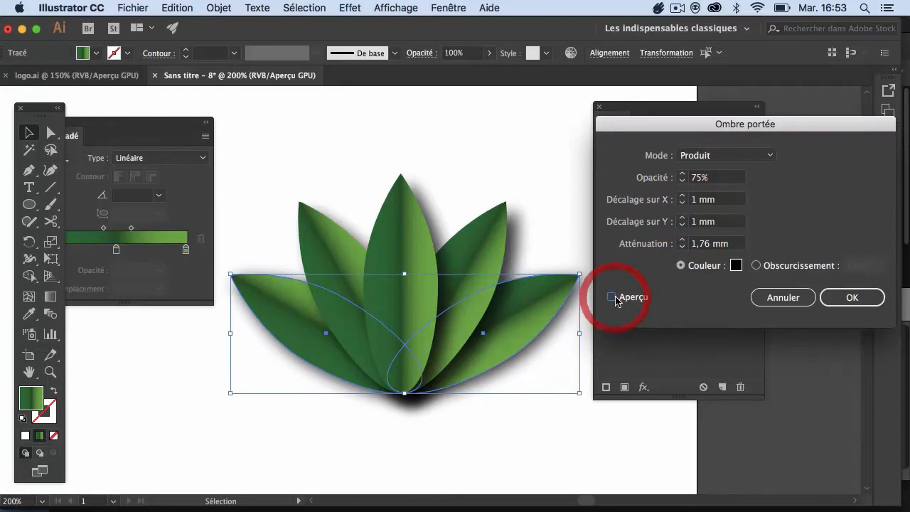
left_click(612, 296)
left_click(843, 297)
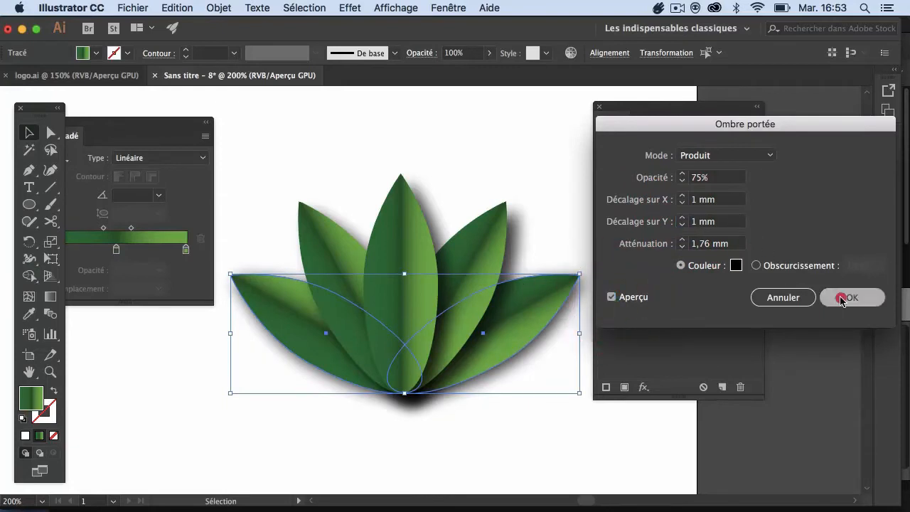
left_click(525, 454)
Edit the drop shadow of the two intermediate leaves together, setting the X and Y offsets to 2 mm.
left_click(482, 256)
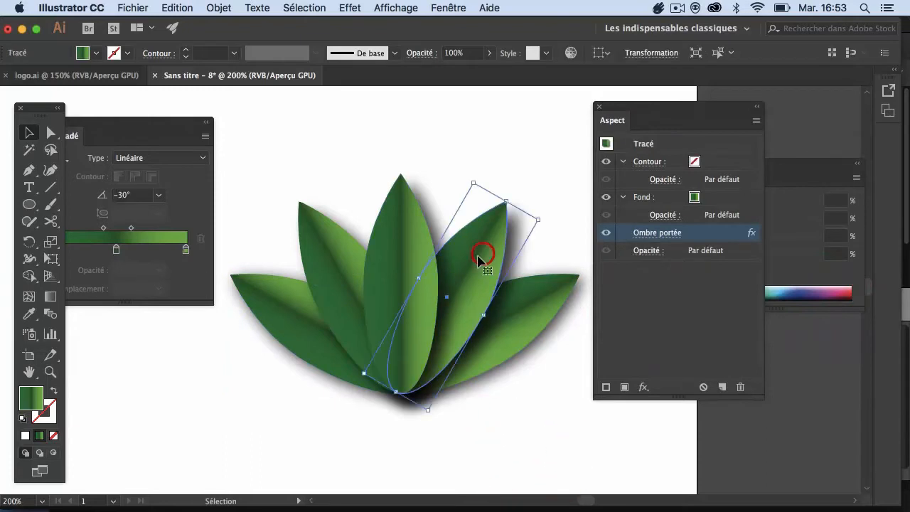
left_click(331, 272, "shift")
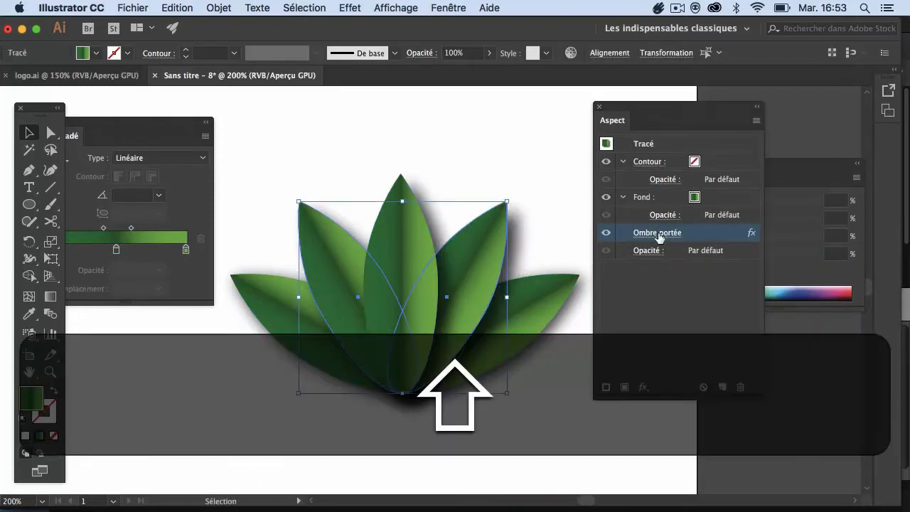
left_click(656, 232)
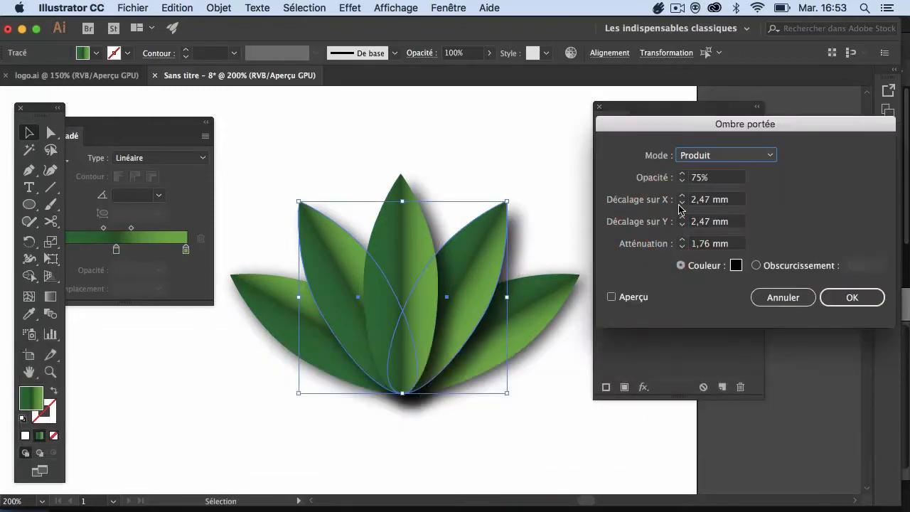
left_click(697, 201)
type("2 mm")
key("Tab")
type("2 mm")
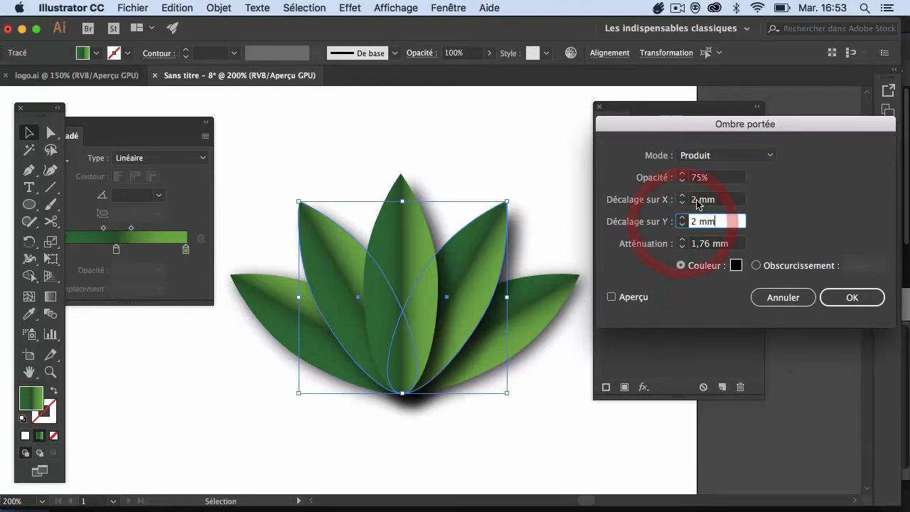
Reduce the intermediate leaves' X and Y shadow offsets to 1,7 mm and preview the effect.
double_click(699, 204)
type("1")
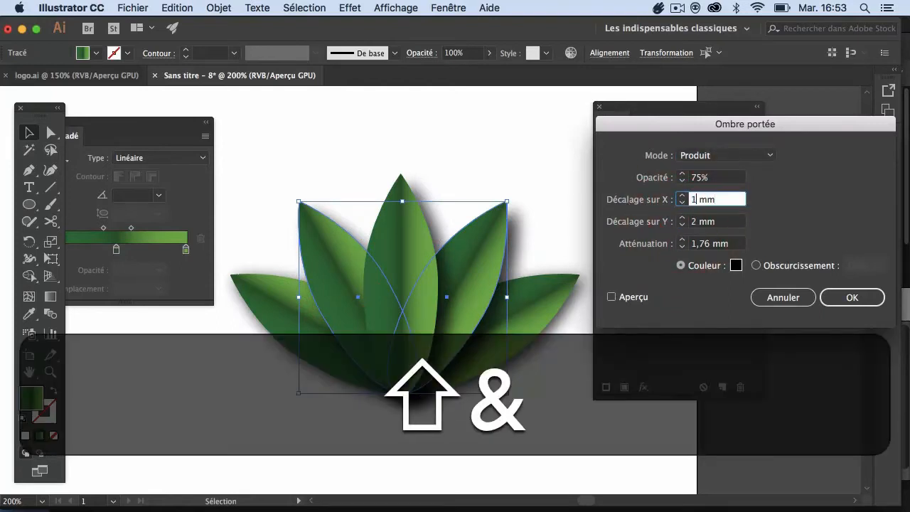
type(",7")
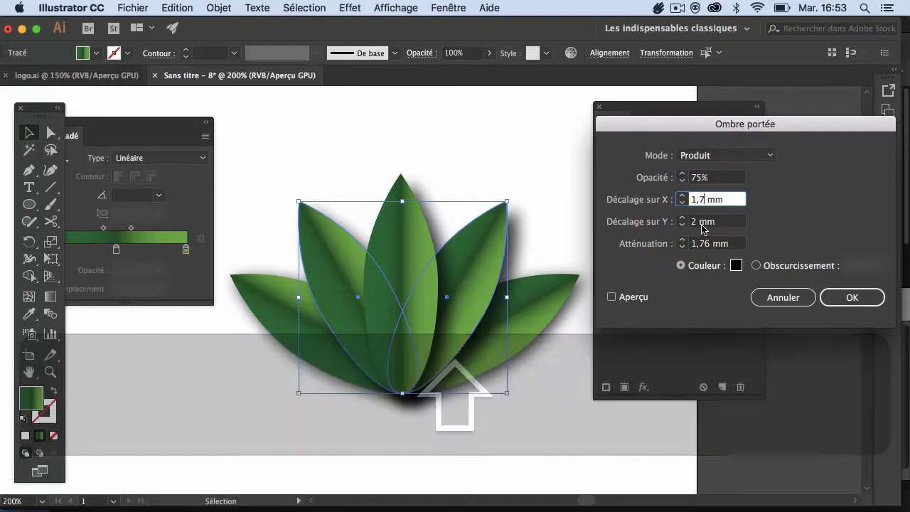
double_click(694, 222)
type("1,7")
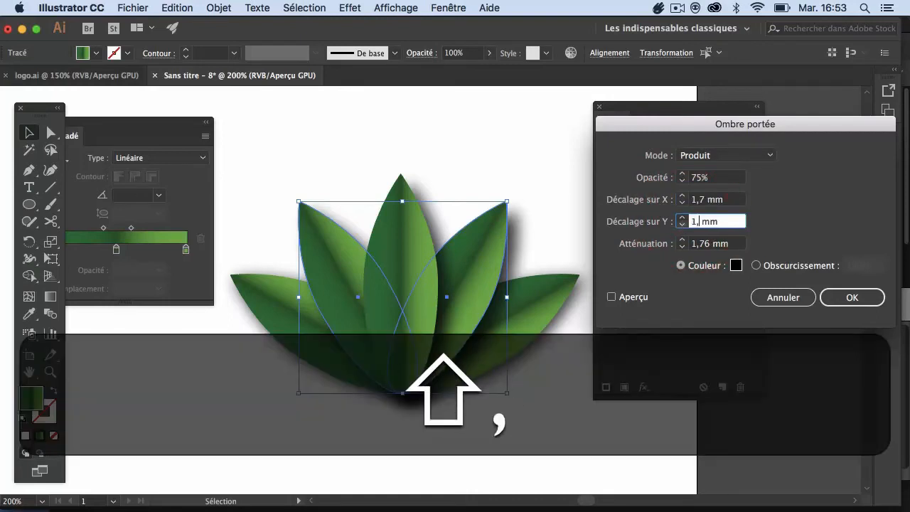
left_click(611, 298)
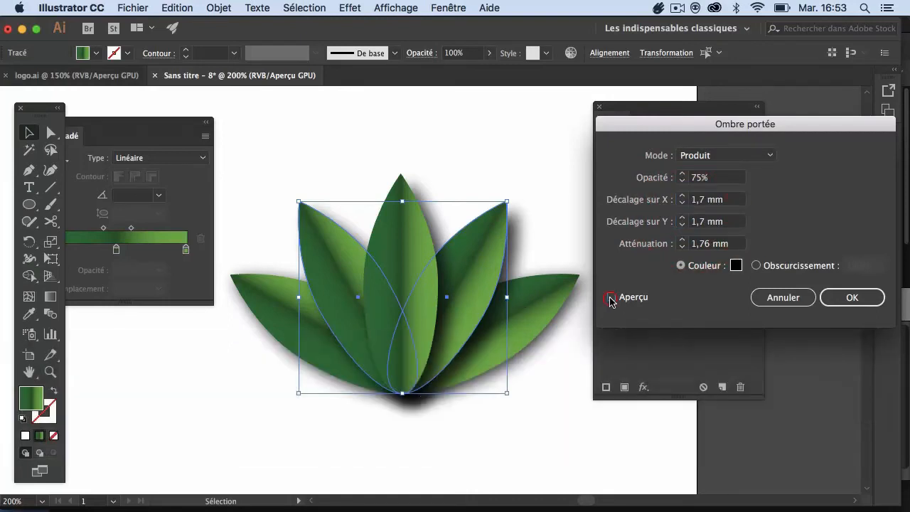
Try shadow blur values of 1 and 2 mm on the intermediate leaves, then apply 1 mm.
double_click(684, 245)
type("1")
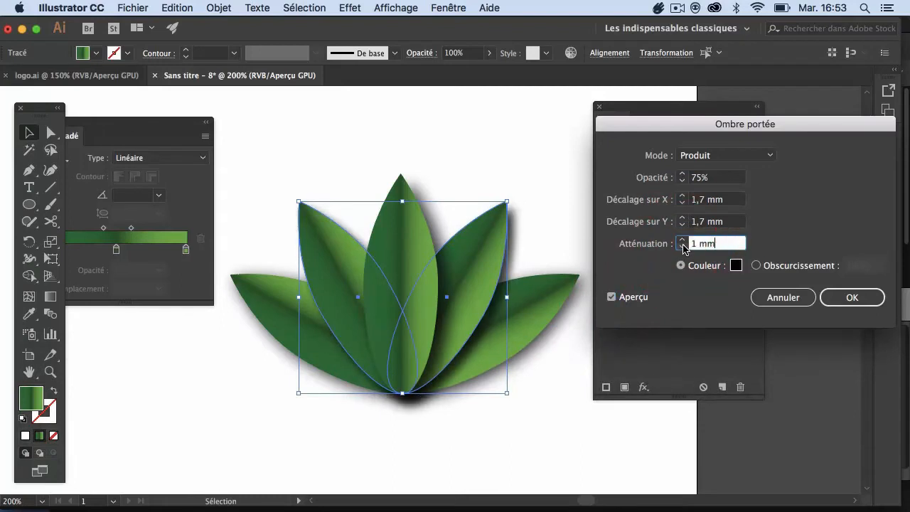
left_click(682, 241)
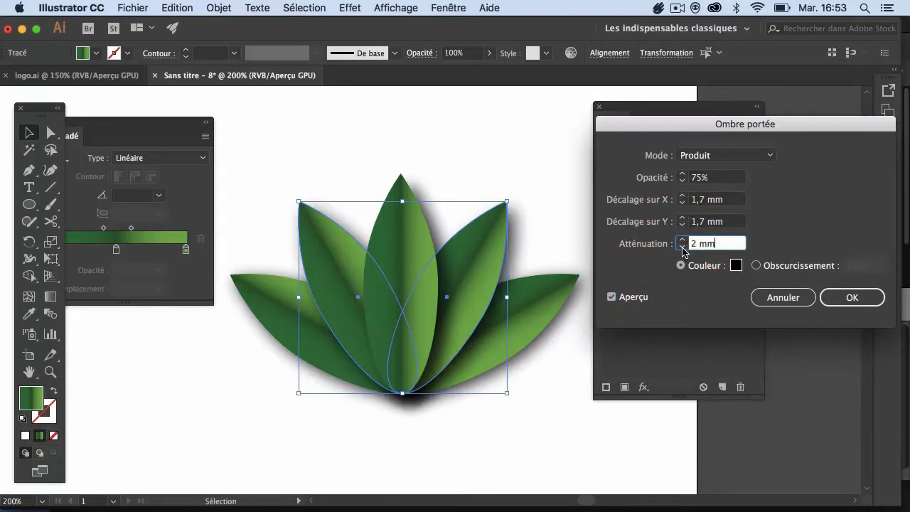
left_click(683, 247)
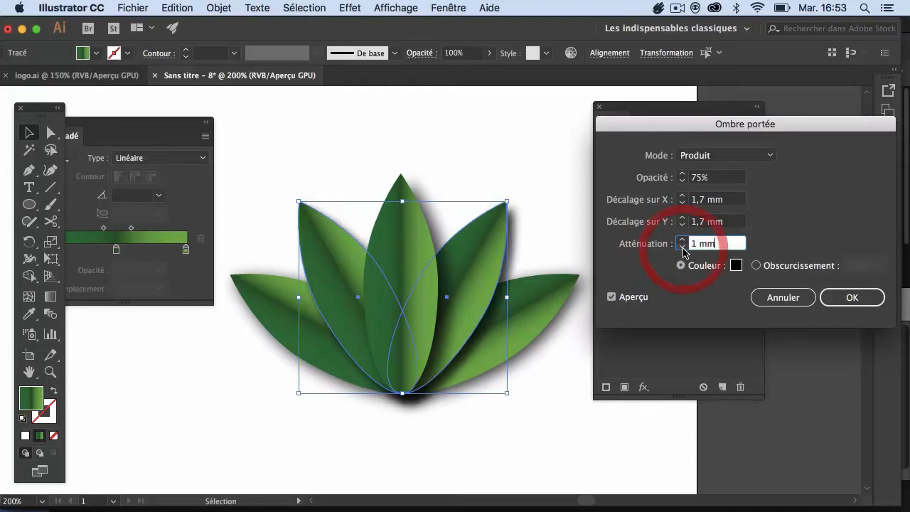
left_click(846, 291)
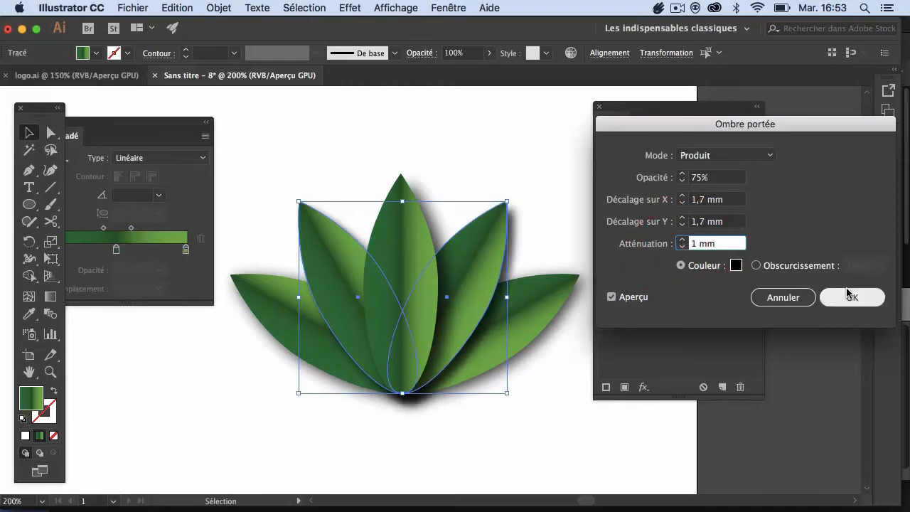
left_click(522, 425)
Edit the drop shadow of the two outermost leaves together, setting the blur to 0,5 mm.
left_click(530, 333)
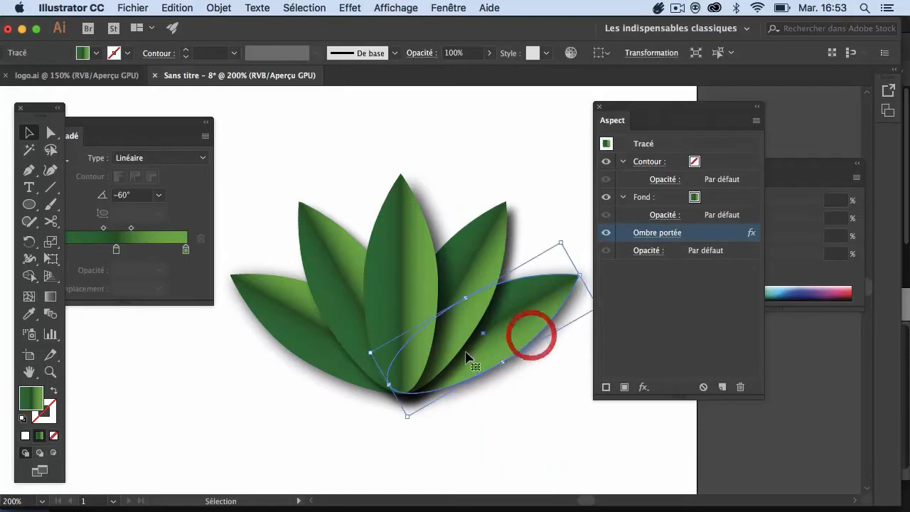
left_click(275, 341, "shift")
left_click(651, 235)
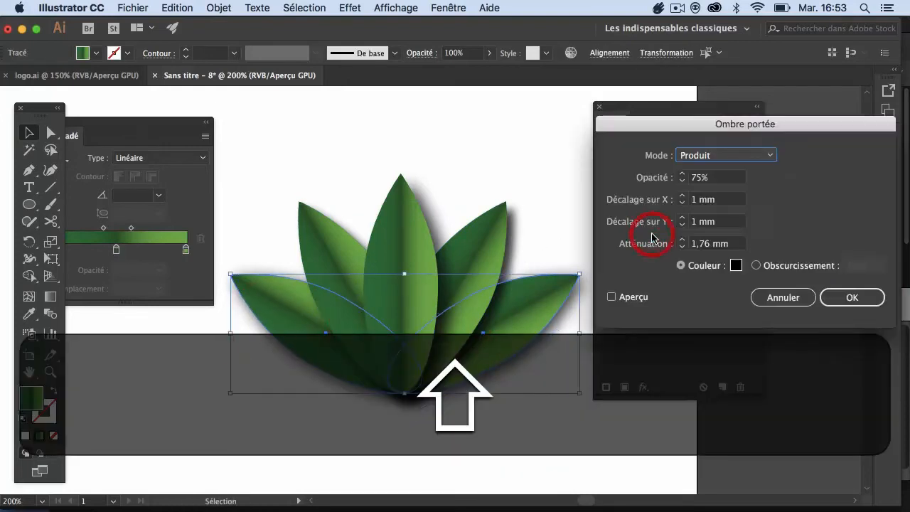
double_click(697, 244)
type("1")
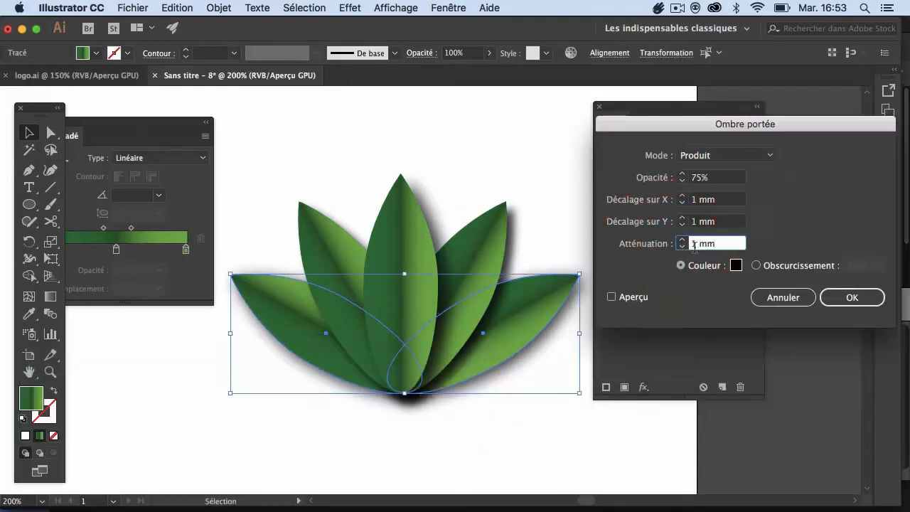
type("0,5")
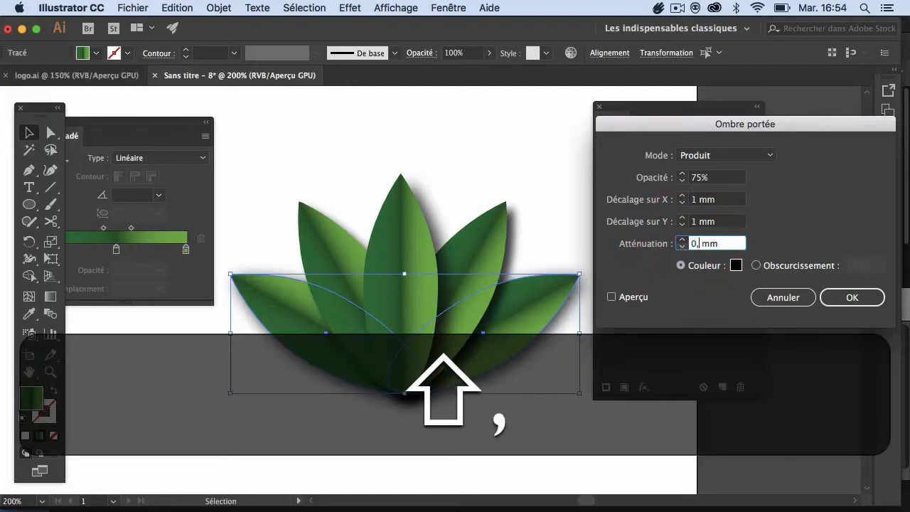
key("Return")
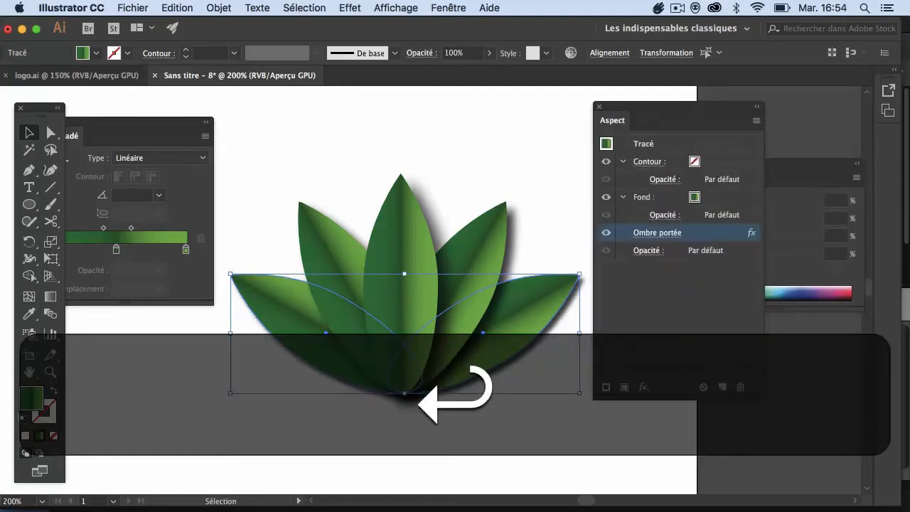
left_click(427, 449)
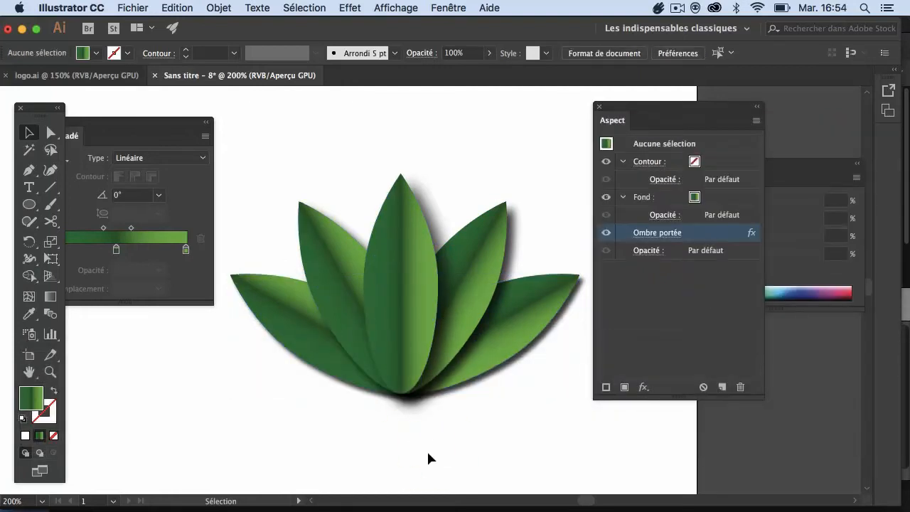
Edit the central leaf's drop shadow, setting the blur to 2 mm with the preview enabled.
left_click(406, 231)
left_click(656, 231)
left_click(682, 239)
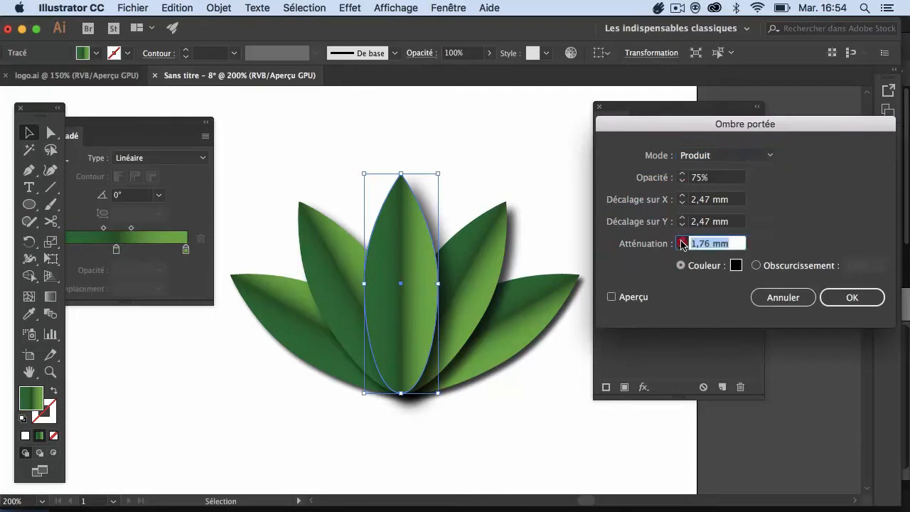
left_click(612, 298)
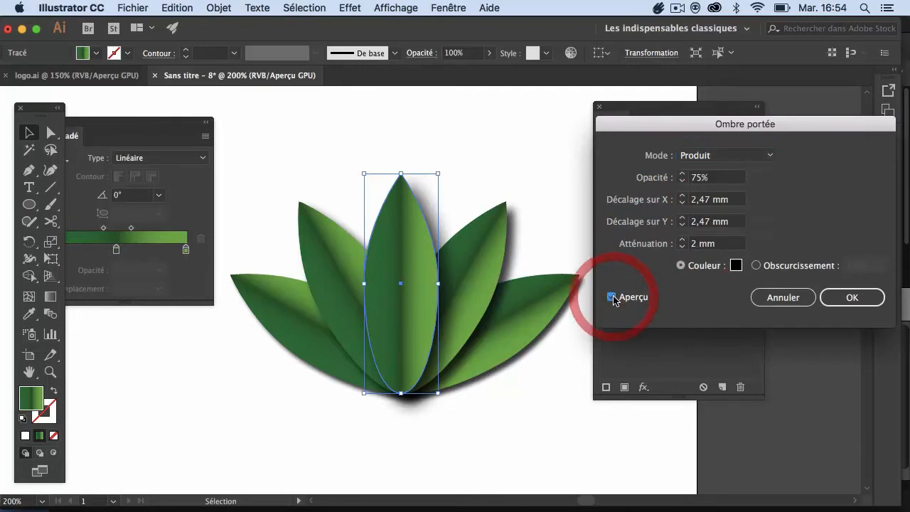
left_click(846, 296)
left_click(538, 414)
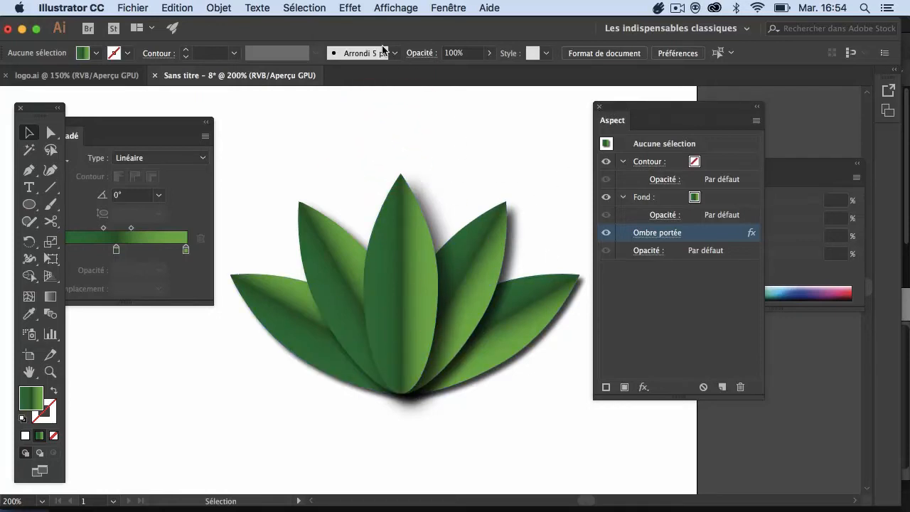
Review the Spécial effects that include Ombre portée and examine the central, intermediate and outermost leaves by selecting them in turn.
left_click(351, 11)
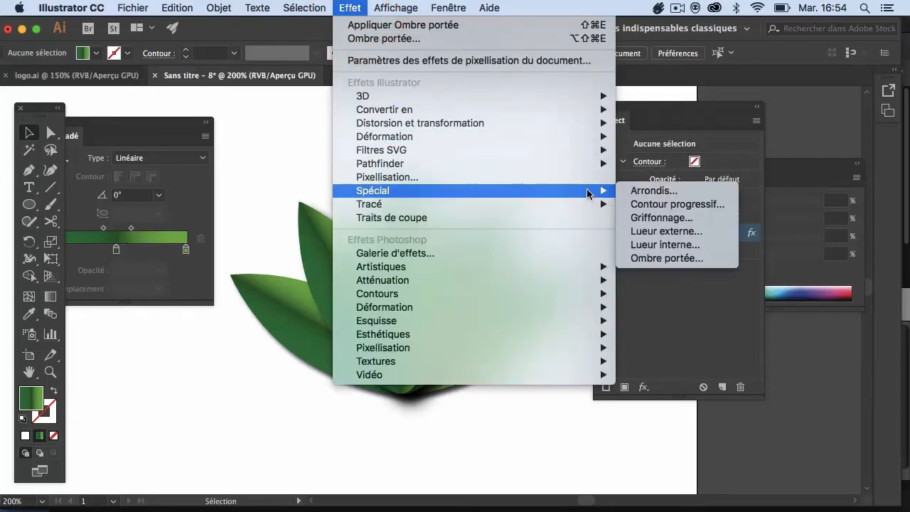
left_click(306, 143)
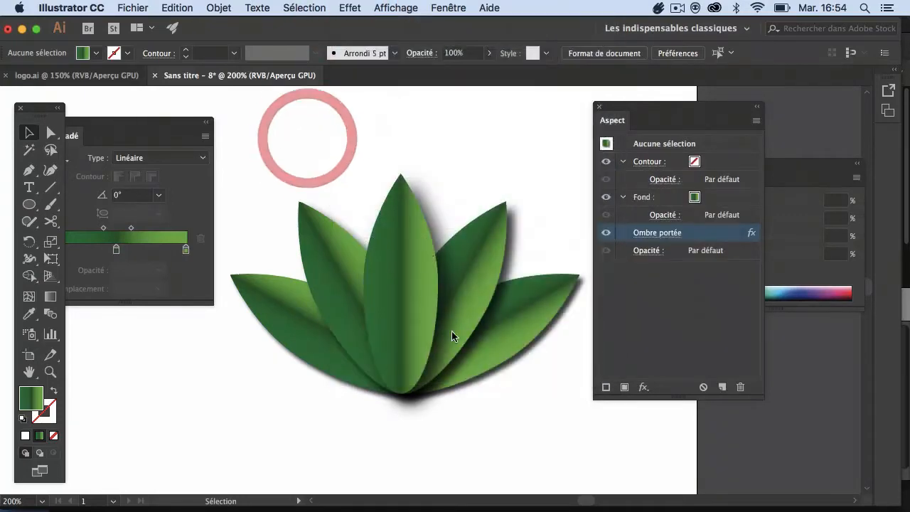
left_click(455, 305)
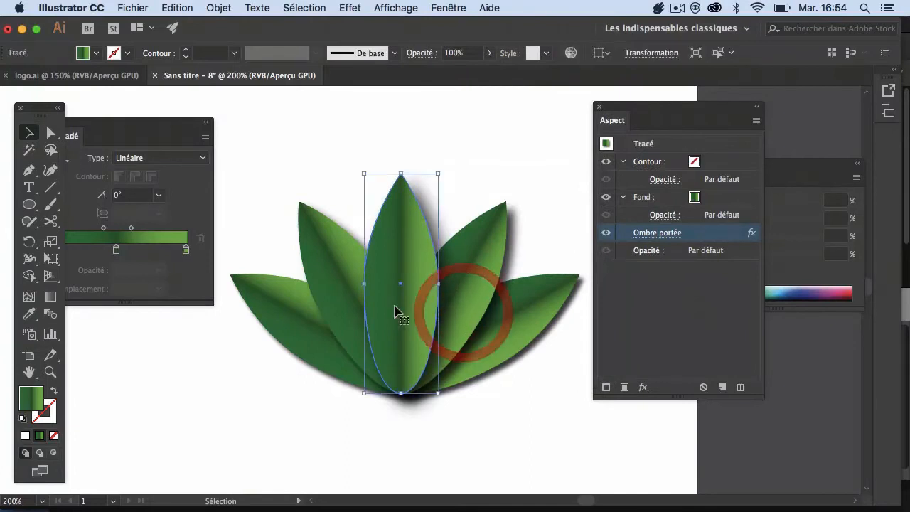
left_click(324, 264)
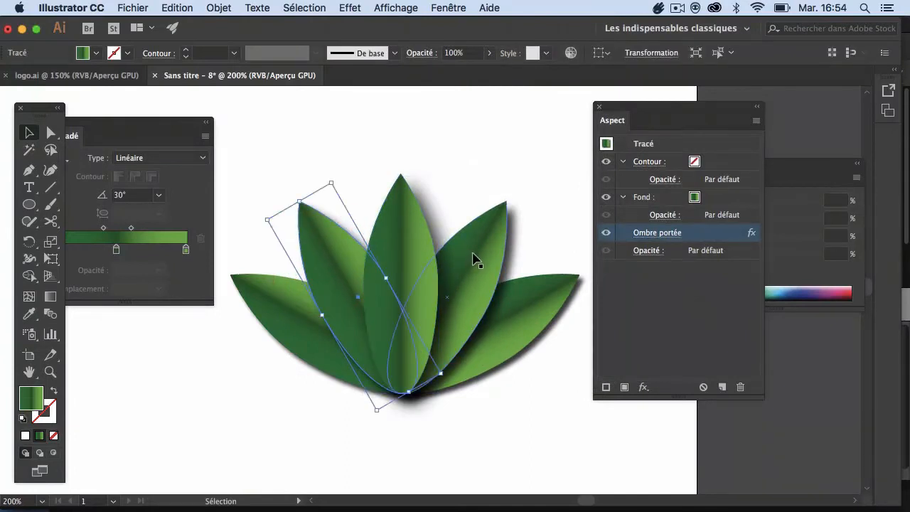
left_click(475, 260)
left_click(524, 378)
left_click(511, 348)
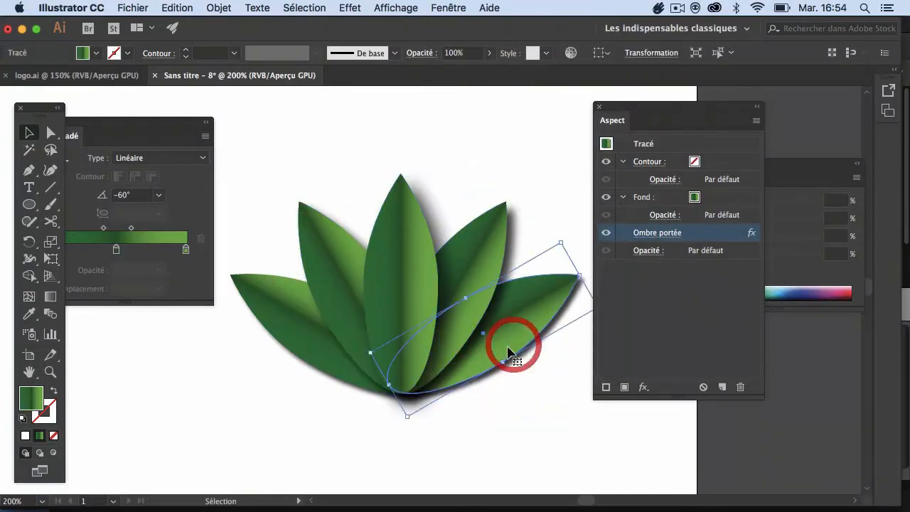
left_click(309, 356)
left_click(359, 447)
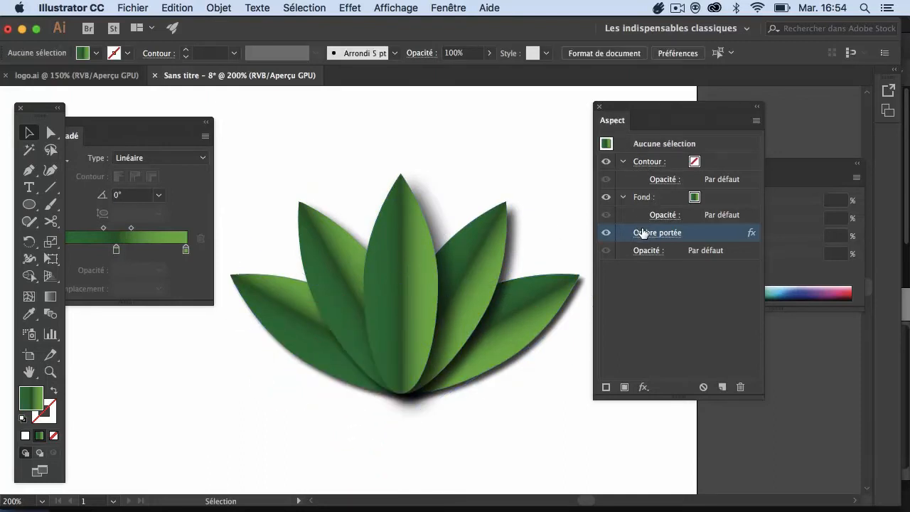
Select all five leaves, scale them down proportionally and move them up toward the artboard's upper-right corner.
key("alt+z")
left_click(465, 255, "alt")
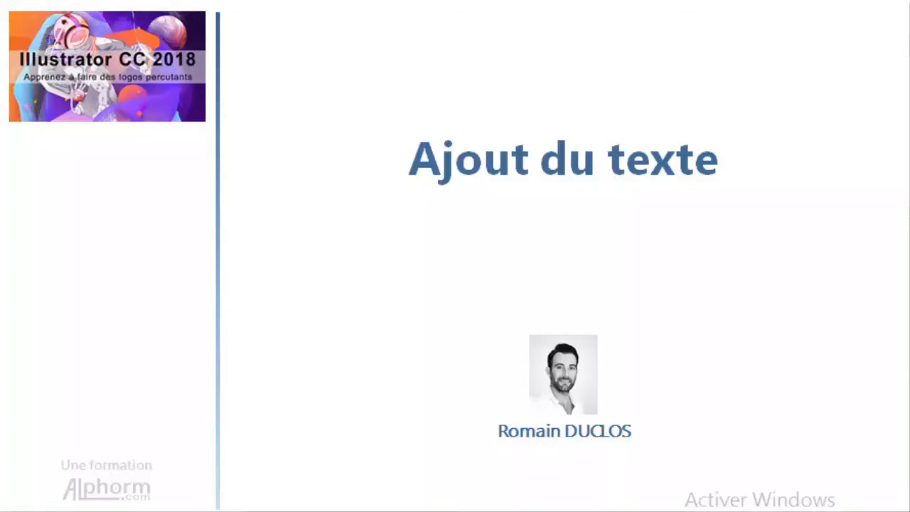
key("space")
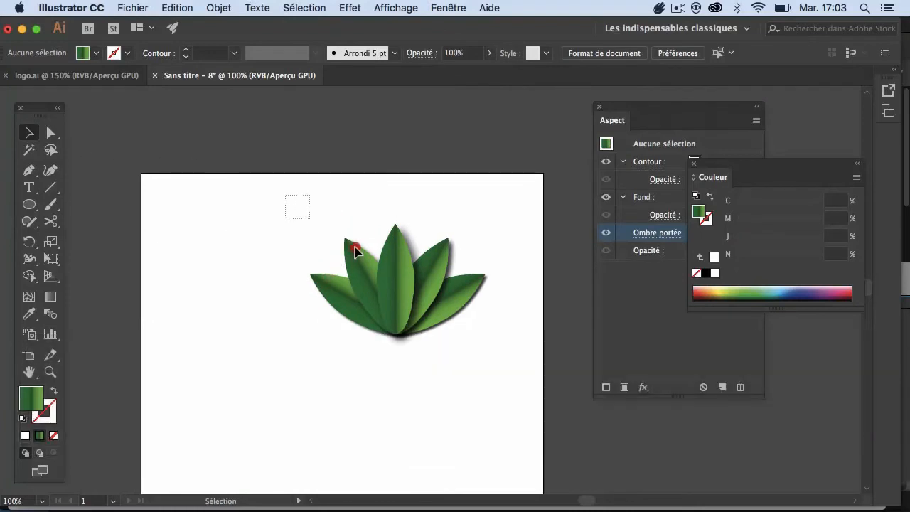
left_click_drag(355, 252, 486, 334)
key("shift")
left_click_drag(310, 331, 327, 323)
left_click_drag(370, 303, 383, 281)
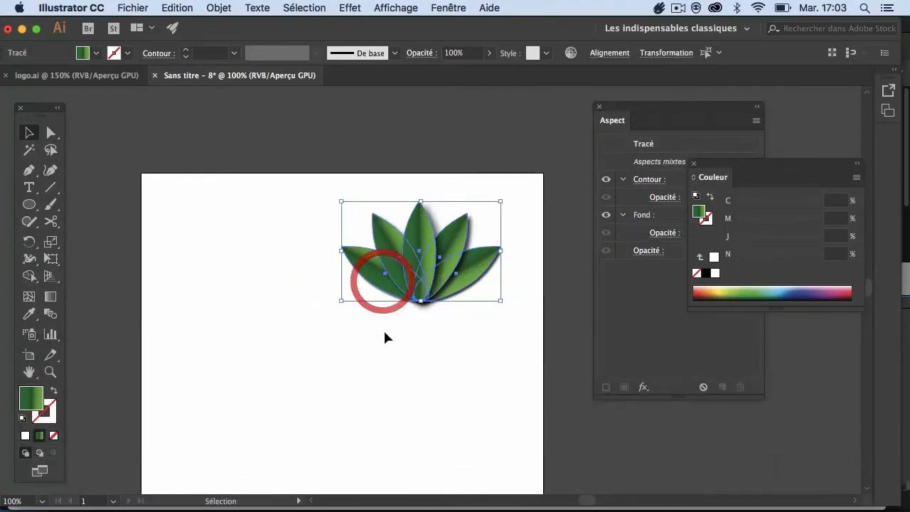
left_click(384, 337)
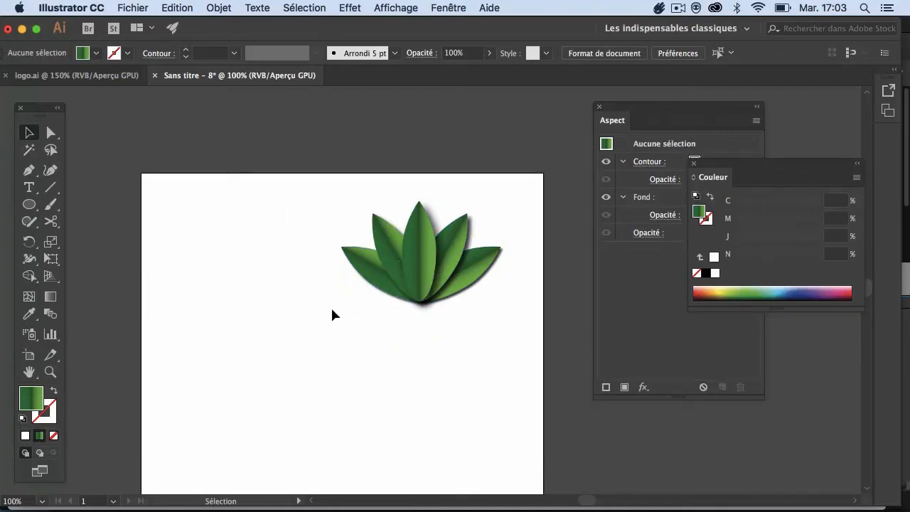
Add the point text "Flower" on the artboard, below and to the left of the leaves.
left_click(29, 187)
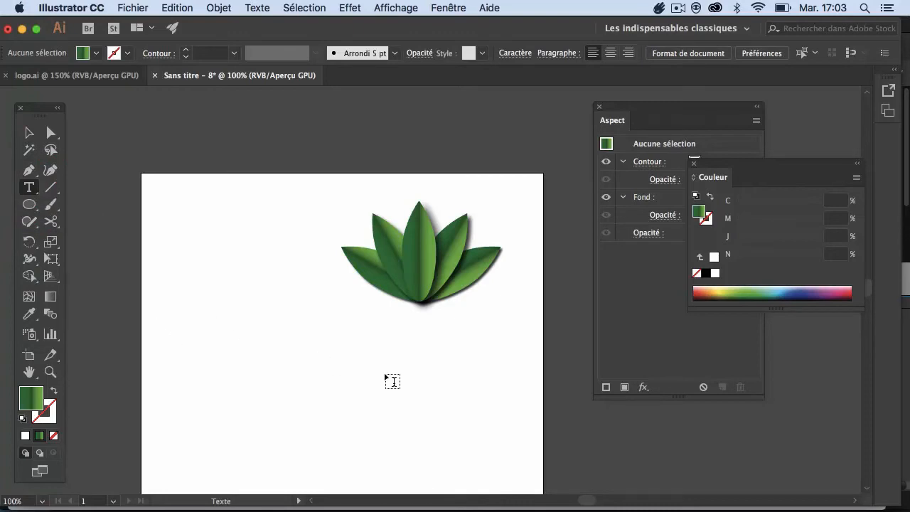
left_click_drag(191, 315, 391, 383)
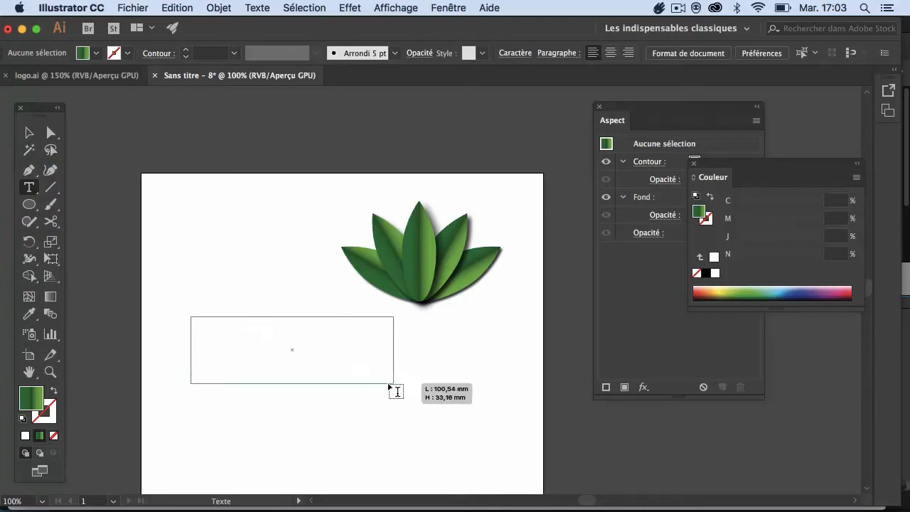
key("super+z")
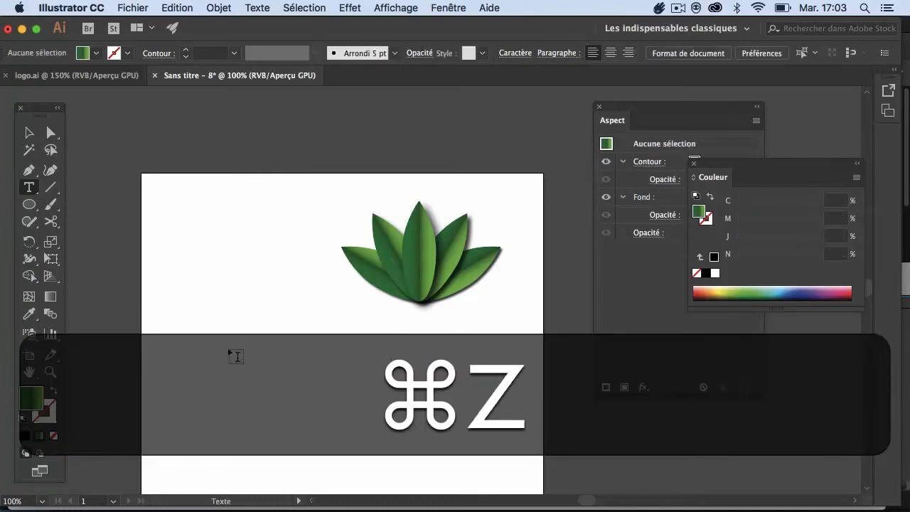
left_click(188, 322)
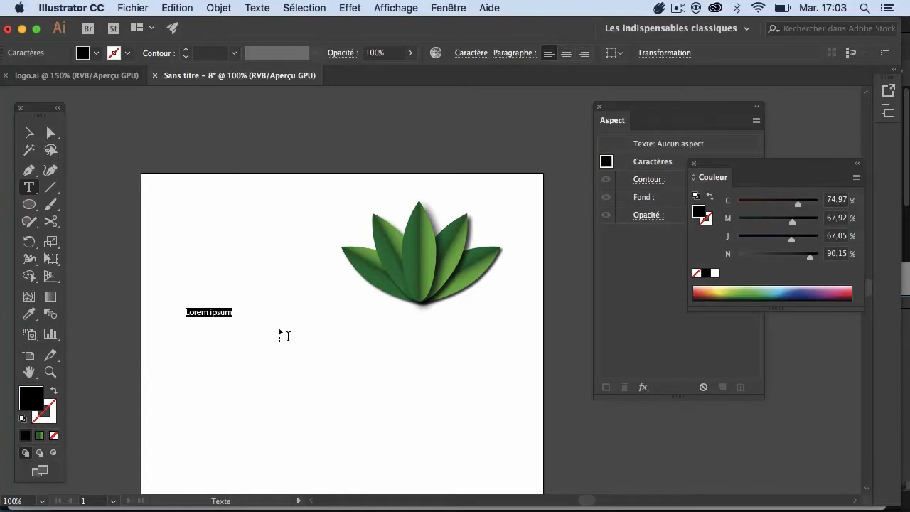
type("Flow")
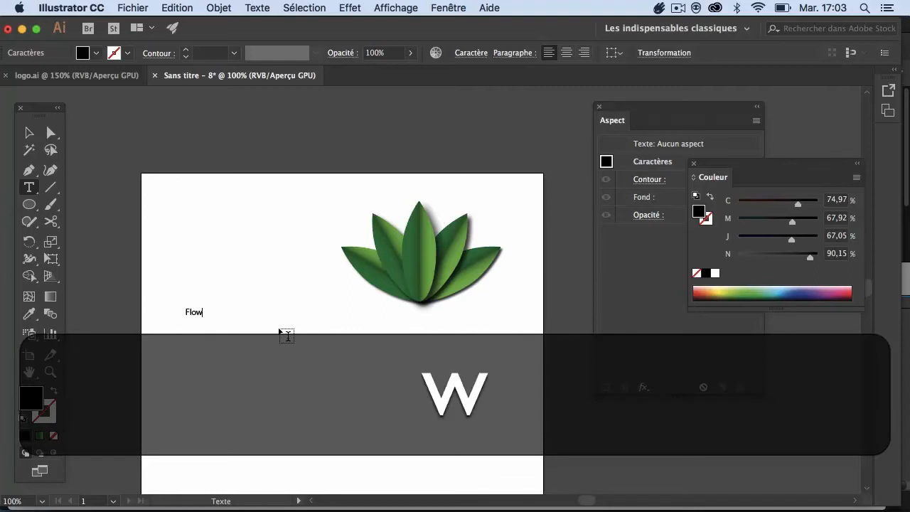
type("er")
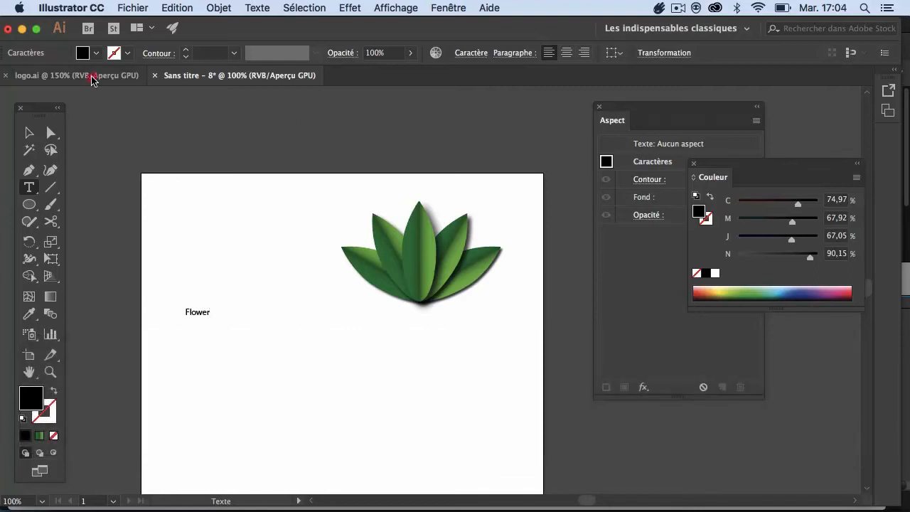
Consult the lettering in logo.ai and enlarge the Flower text proportionally to about 102 pt, placing it just below the leaves.
left_click(89, 76)
key("space")
left_click_drag(267, 261, 261, 138)
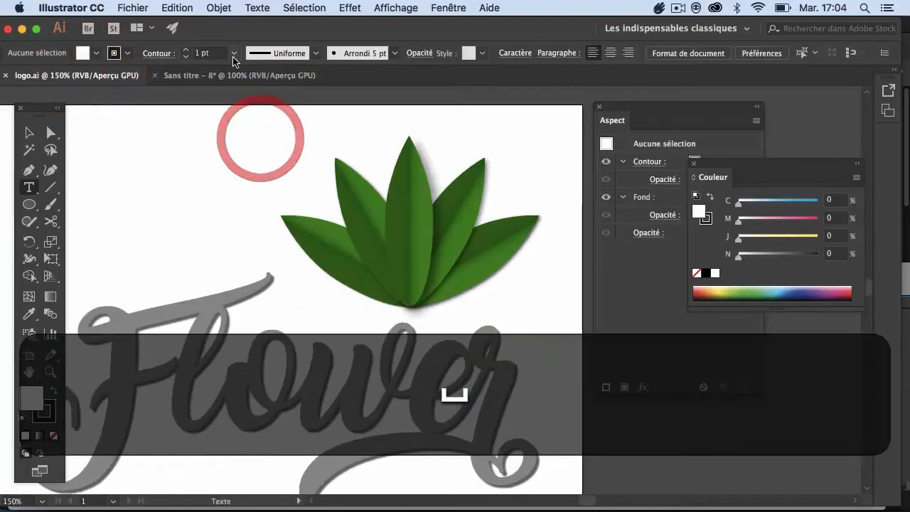
left_click(219, 79)
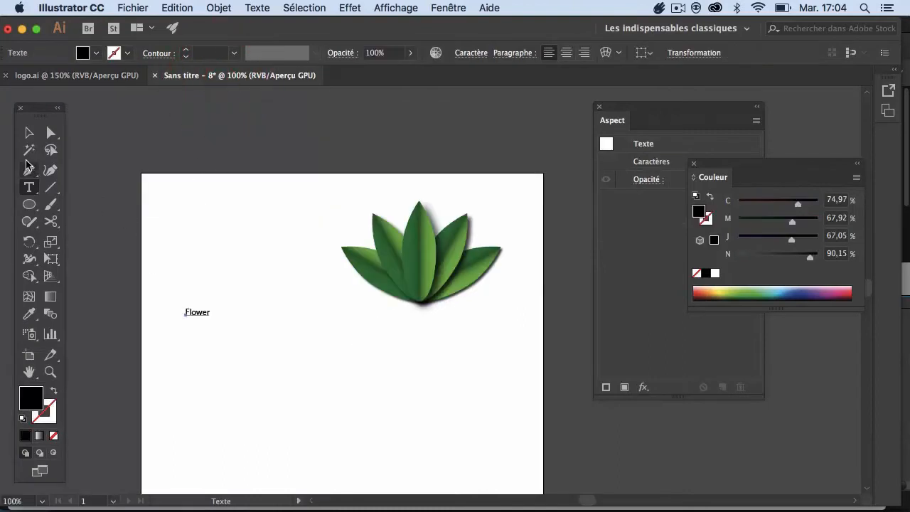
left_click(28, 132)
key("shift")
left_click_drag(211, 317, 482, 403)
left_click_drag(370, 367, 389, 365)
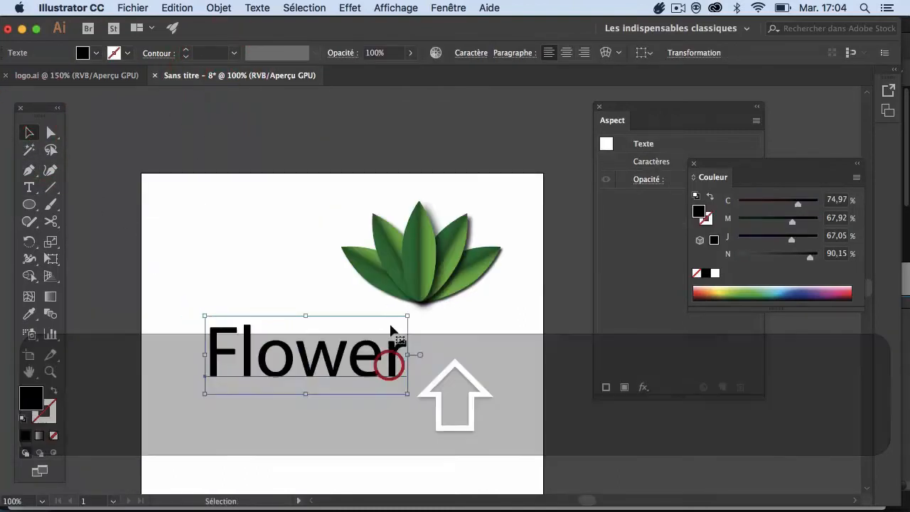
Set the Flower text's font to Amarillo and shift the text left on the artboard.
left_click(469, 54)
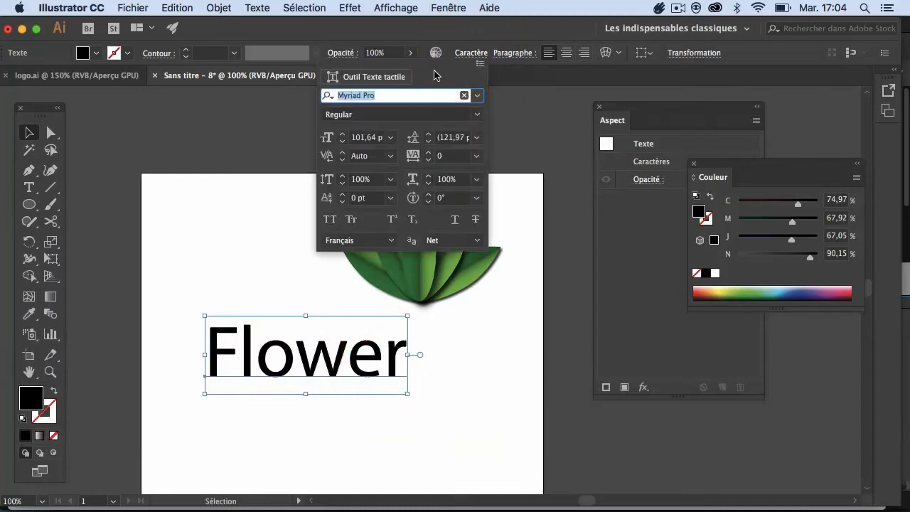
type("ama")
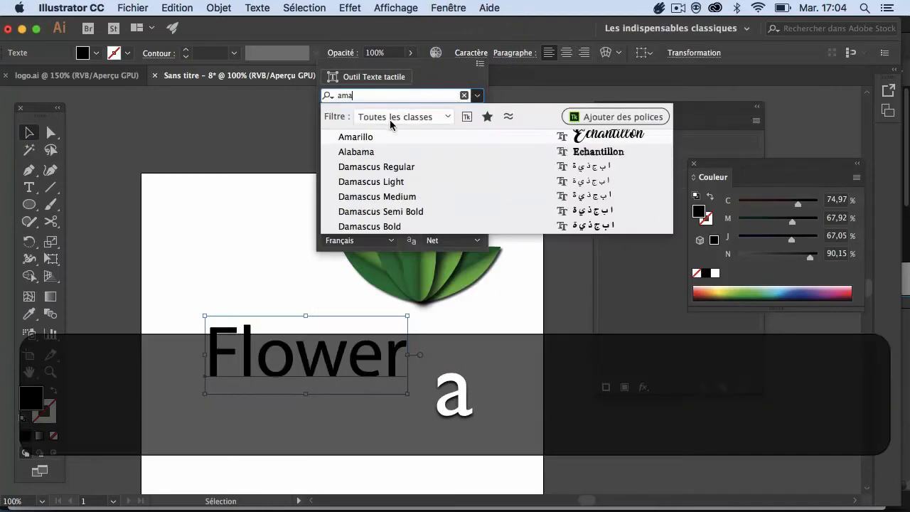
left_click(385, 137)
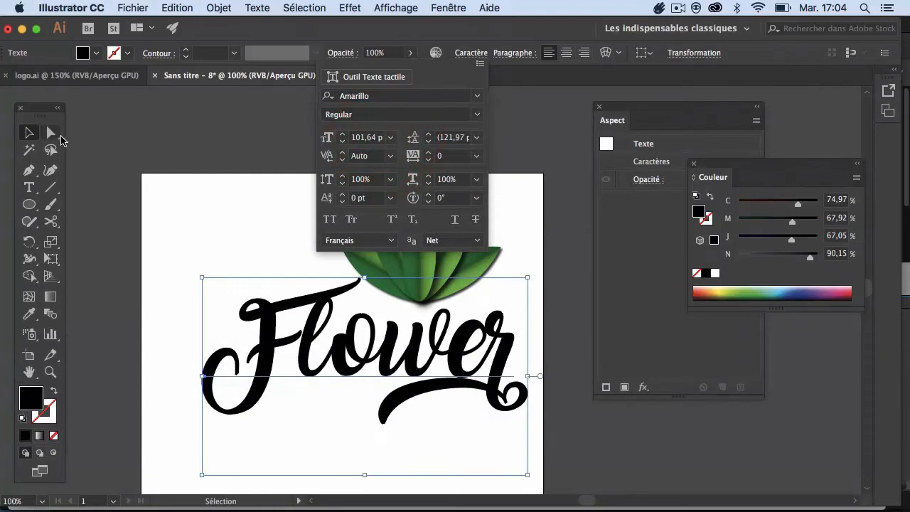
left_click(161, 138)
left_click_drag(307, 342, 274, 341)
Consult the lettering colour in logo.ai and fill the Flower text in the new document with grey #8c8c8c.
left_click(75, 75)
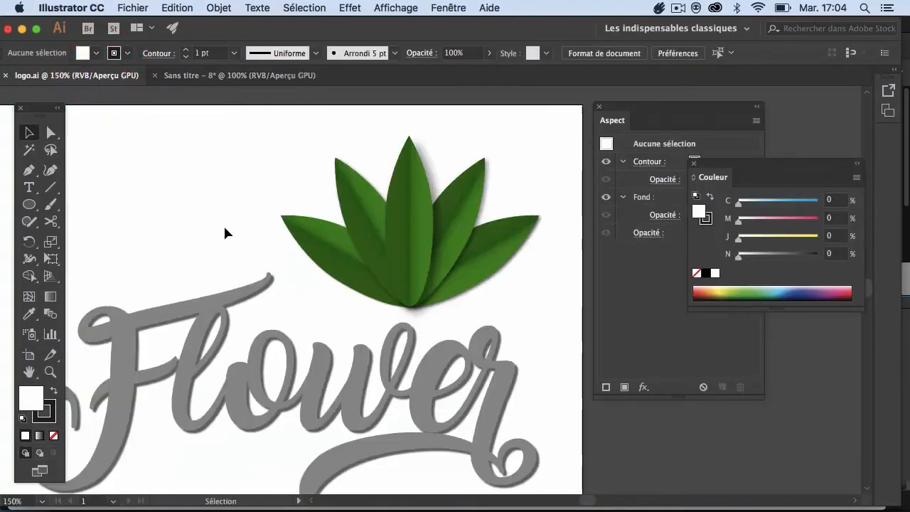
key("space")
left_click_drag(258, 282, 298, 233)
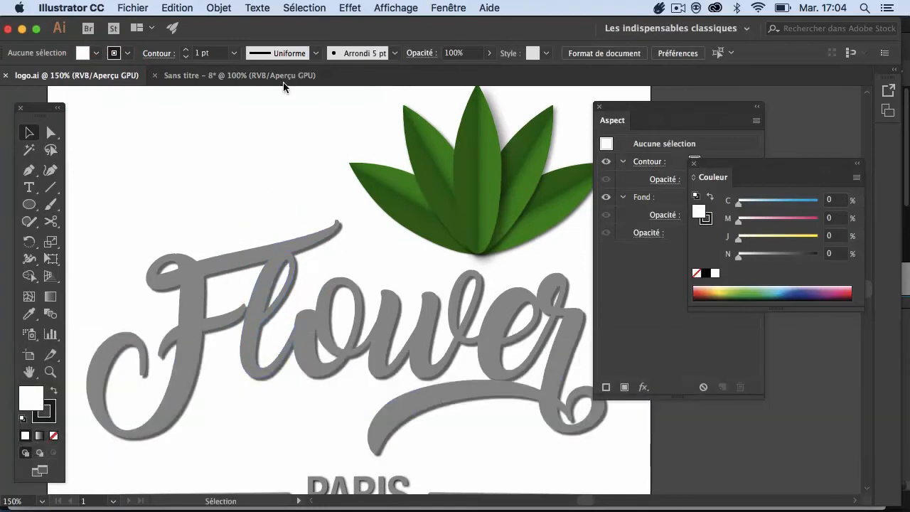
left_click(283, 75)
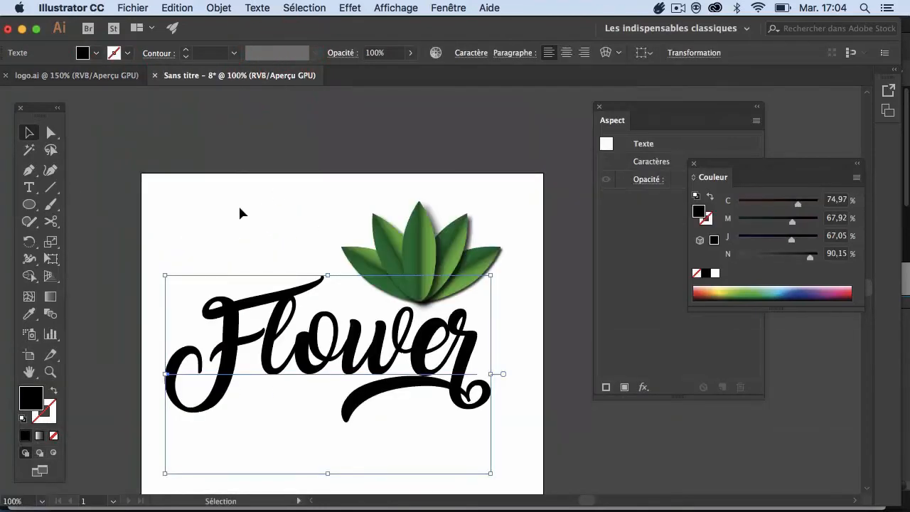
double_click(37, 400)
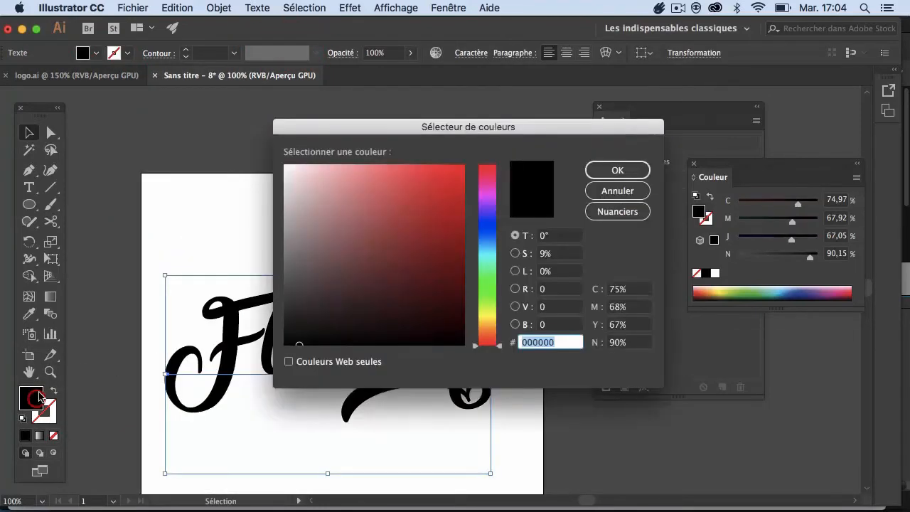
mouse_move(285, 251)
left_mouse_down()
mouse_move(303, 251)
mouse_move(290, 245)
left_mouse_up()
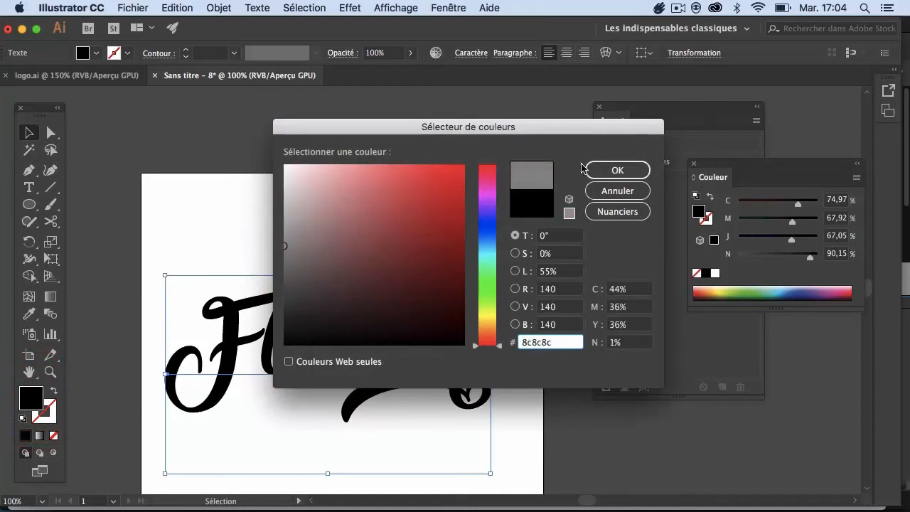
left_click(604, 170)
left_click(269, 193)
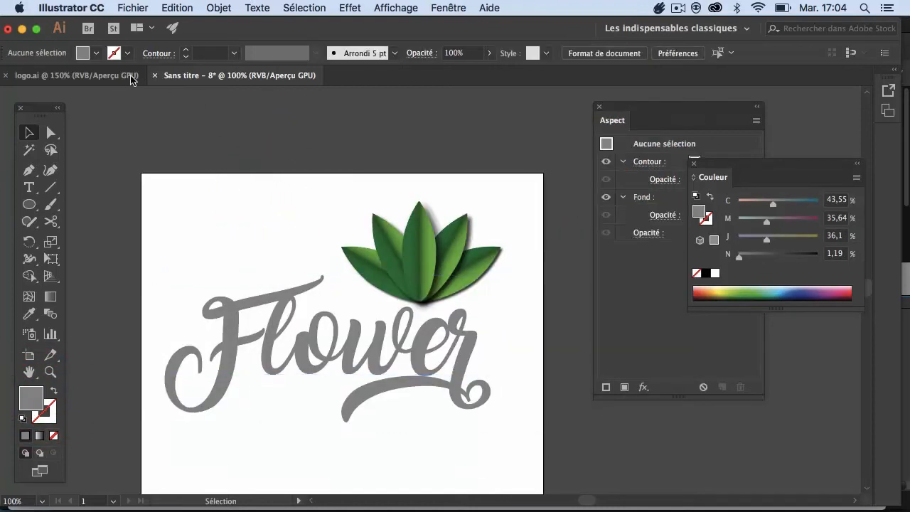
Consult the lettering's shadow in logo.ai and nudge the Flower text slightly to the right in the new document.
left_click(107, 75)
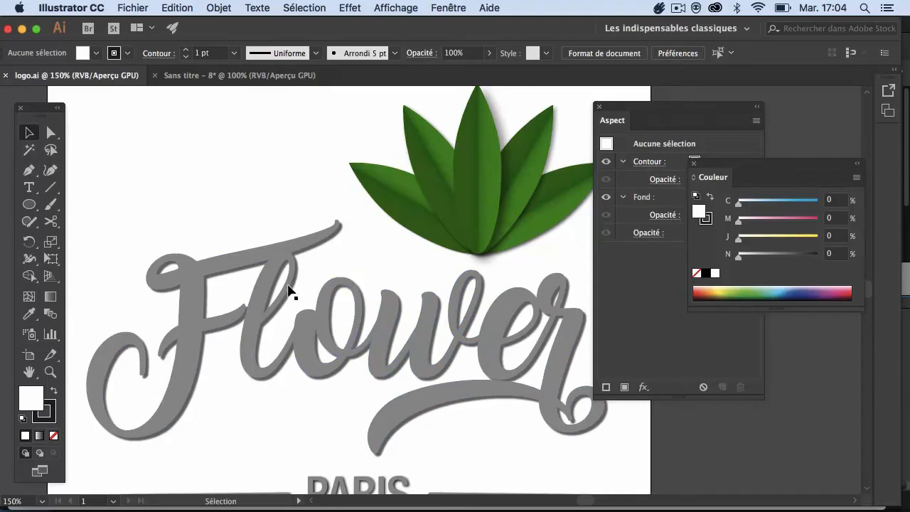
left_click(199, 76)
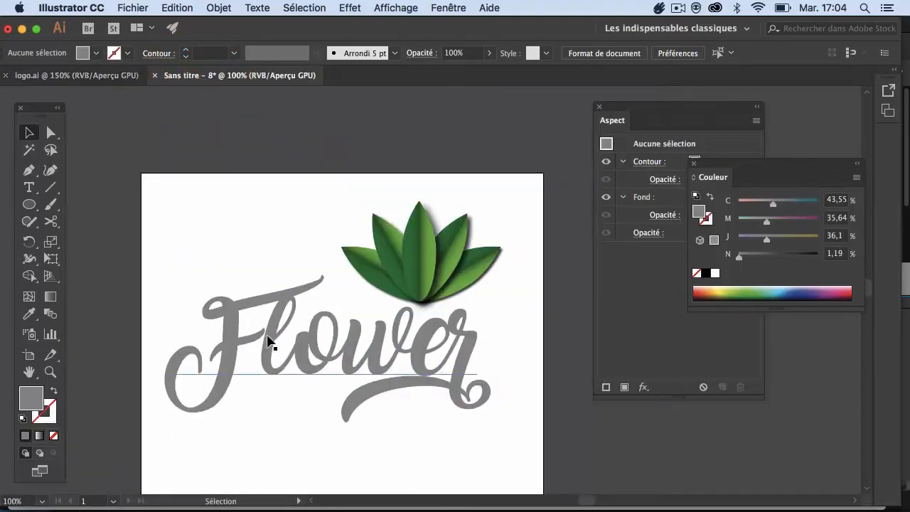
left_click_drag(268, 342, 275, 342)
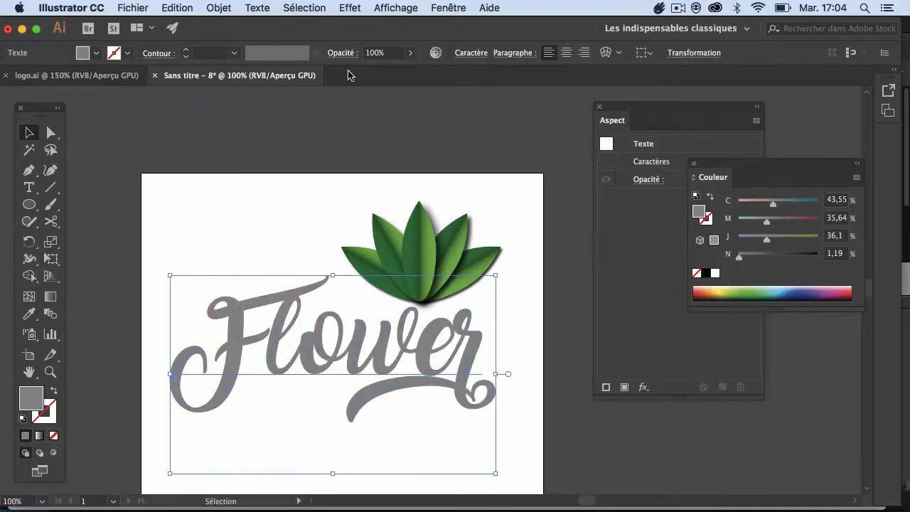
left_click(283, 183)
Add a drop shadow effect to the Flower text with preview on and X and Y offsets of 1 mm.
left_click(289, 302)
left_click(350, 8)
mouse_move(429, 192)
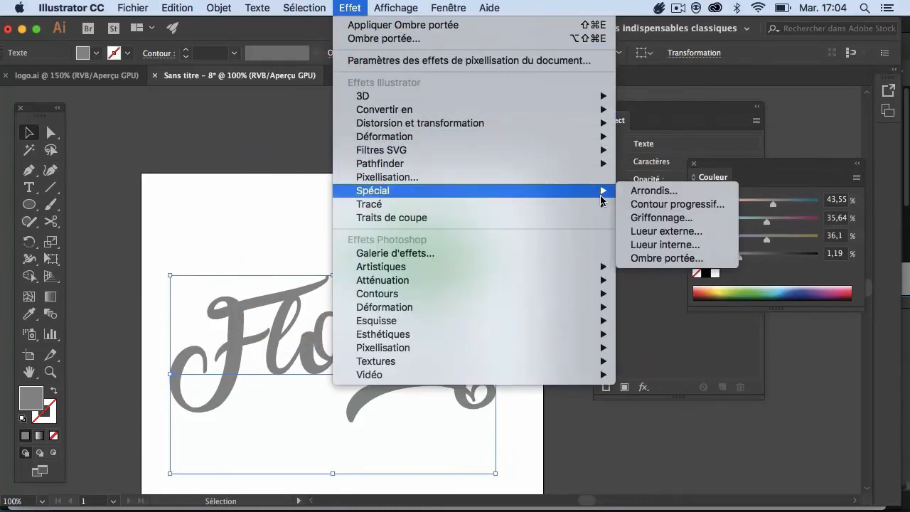
left_click(649, 259)
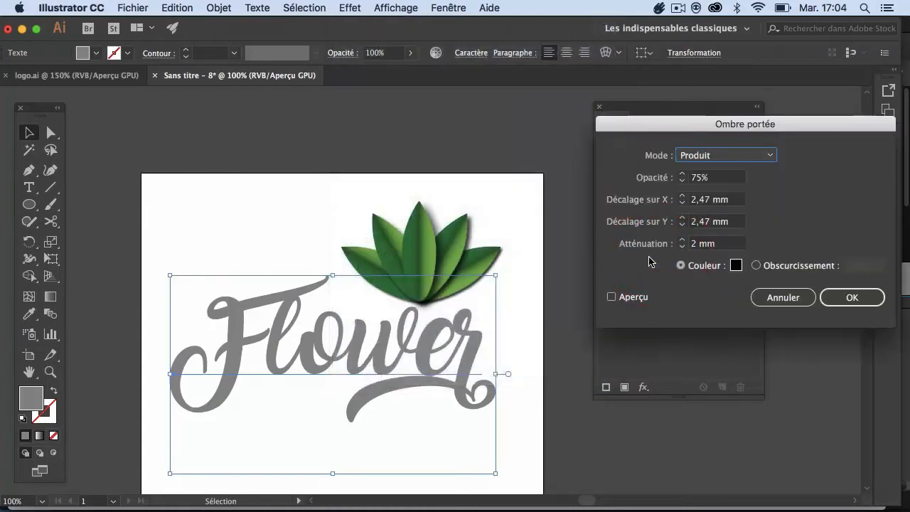
left_click(612, 298)
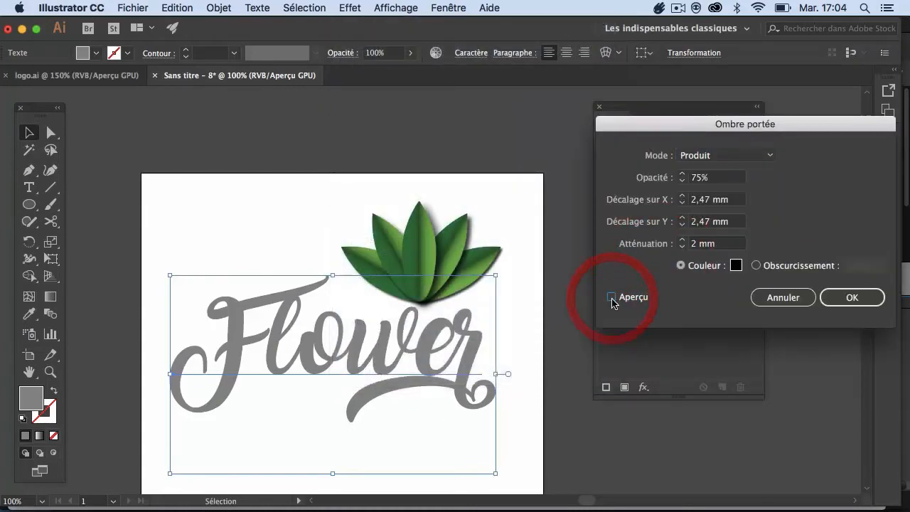
left_click(681, 226)
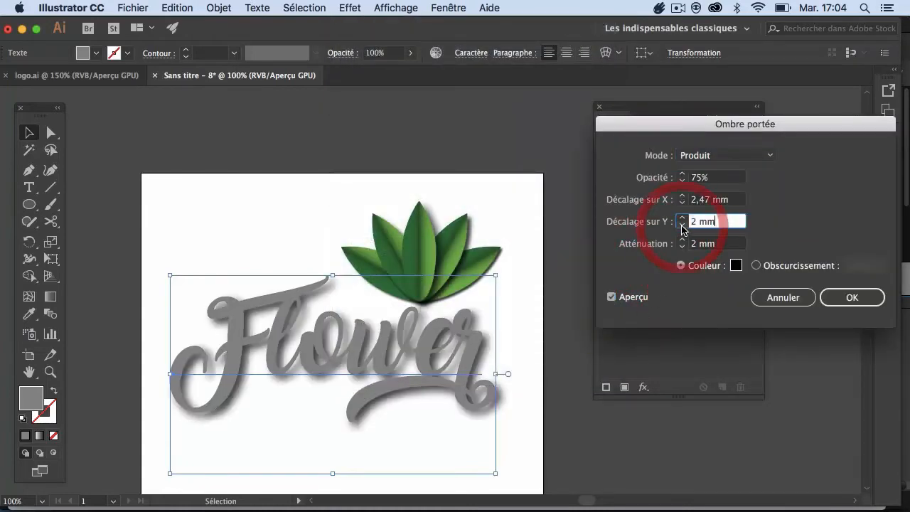
left_click(682, 226)
left_click(682, 203)
left_click(682, 203)
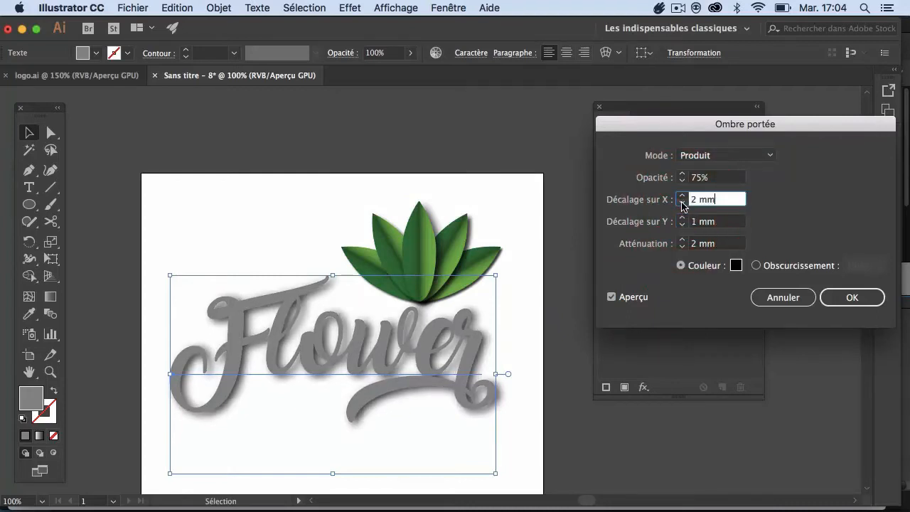
left_click(682, 203)
Set the Flower text shadow's blur to 0,2 mm and compare the lettering with and without the preview.
left_click(682, 247)
left_click(682, 247)
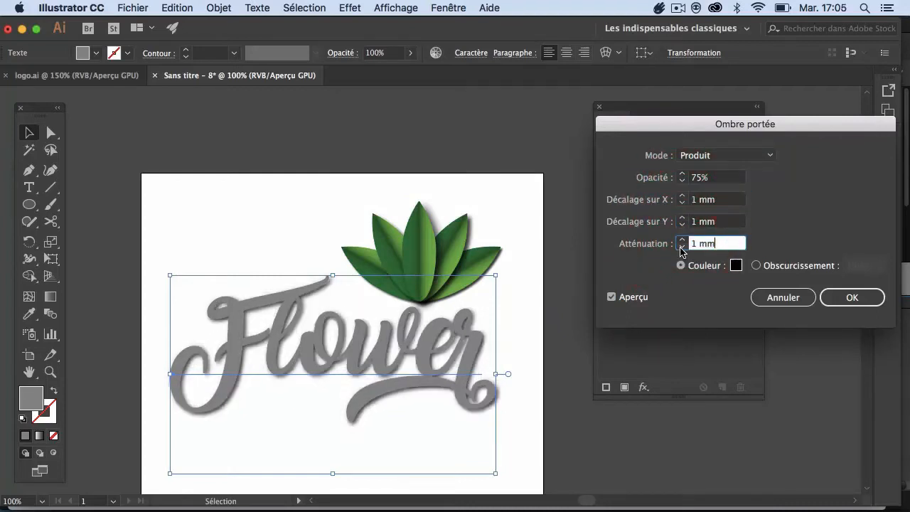
left_click(682, 247)
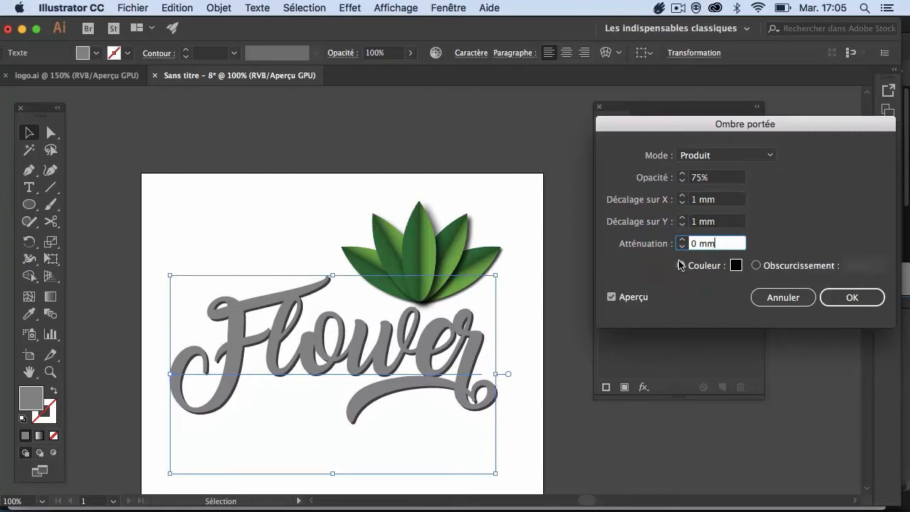
left_click(695, 243)
type(",2")
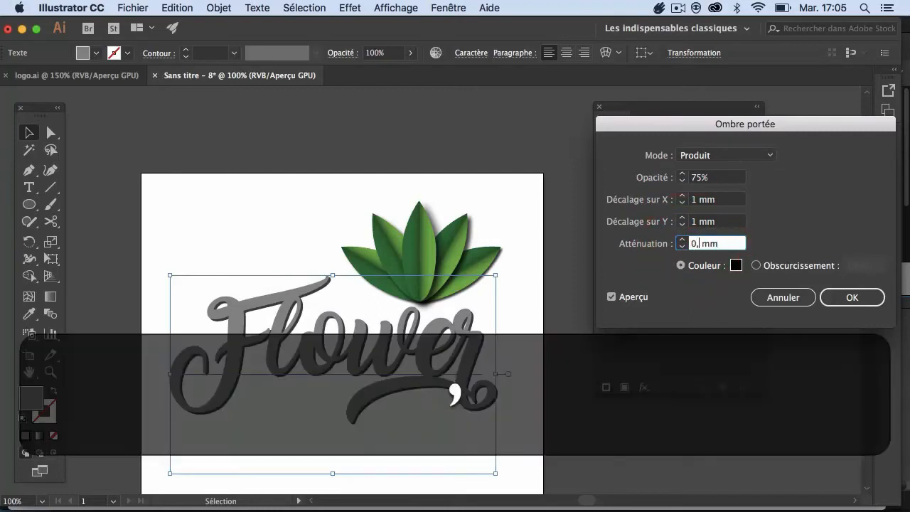
left_click(611, 299)
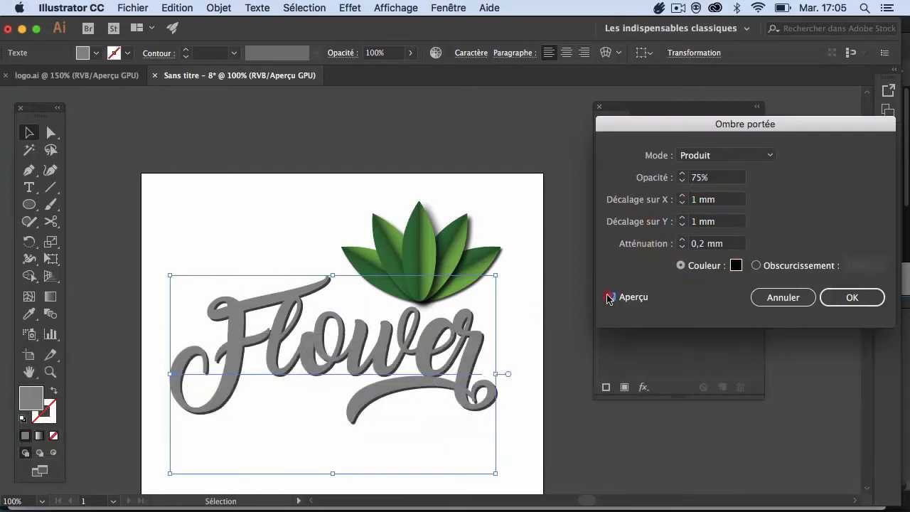
left_click(610, 298)
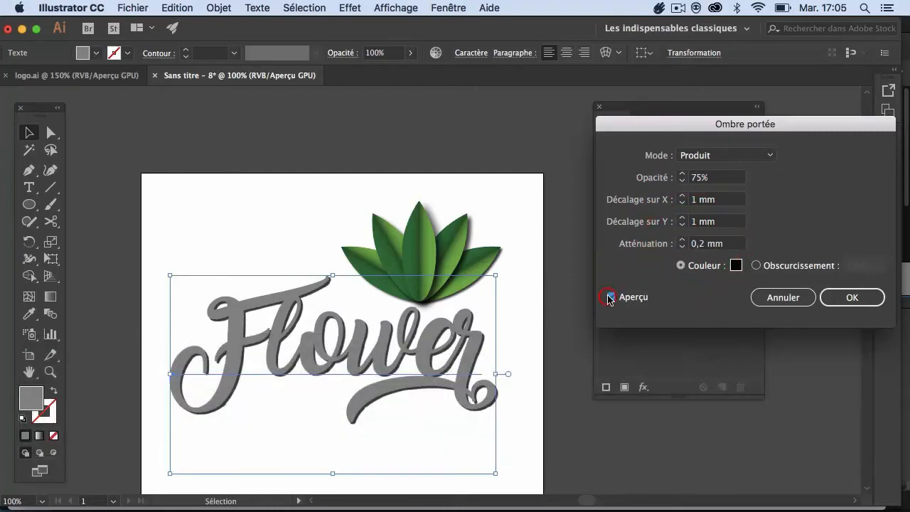
Set both the Y offset and the X offset of the Flower text's shadow to 0,8 mm.
double_click(695, 224)
type("0")
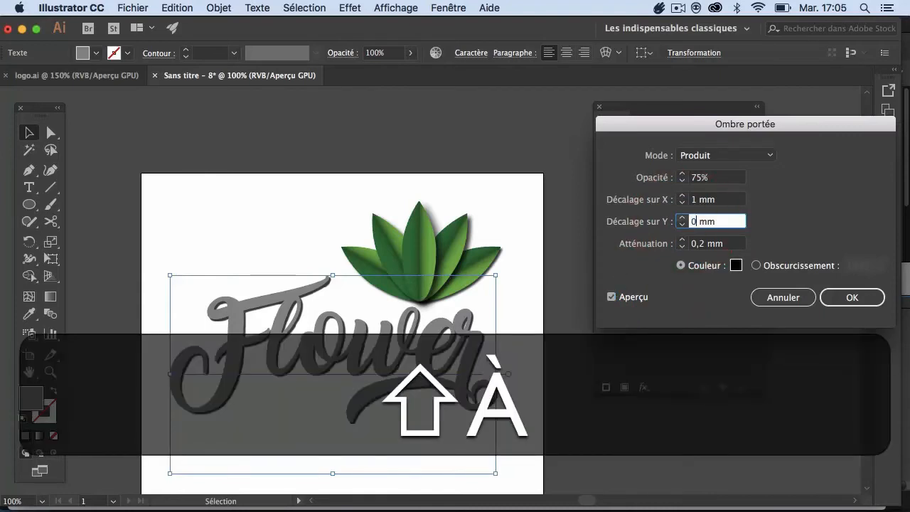
type(",8")
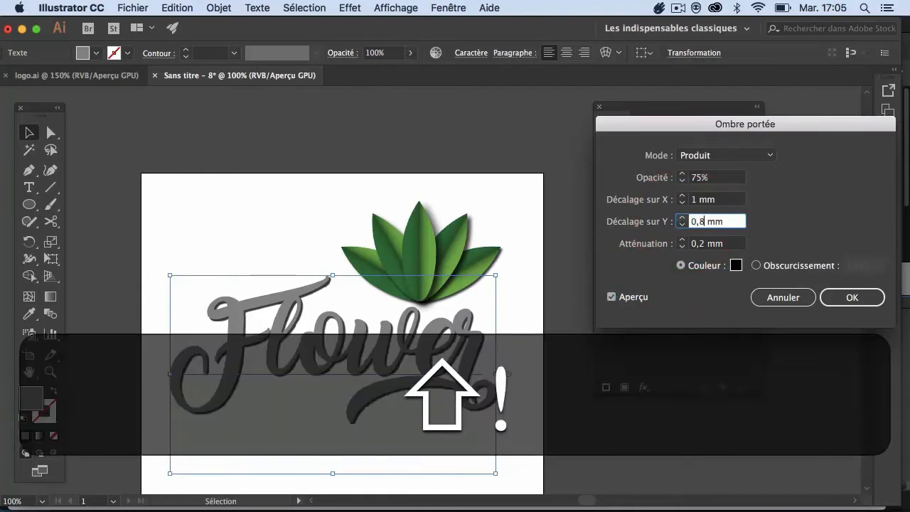
left_click_drag(705, 222, 686, 221)
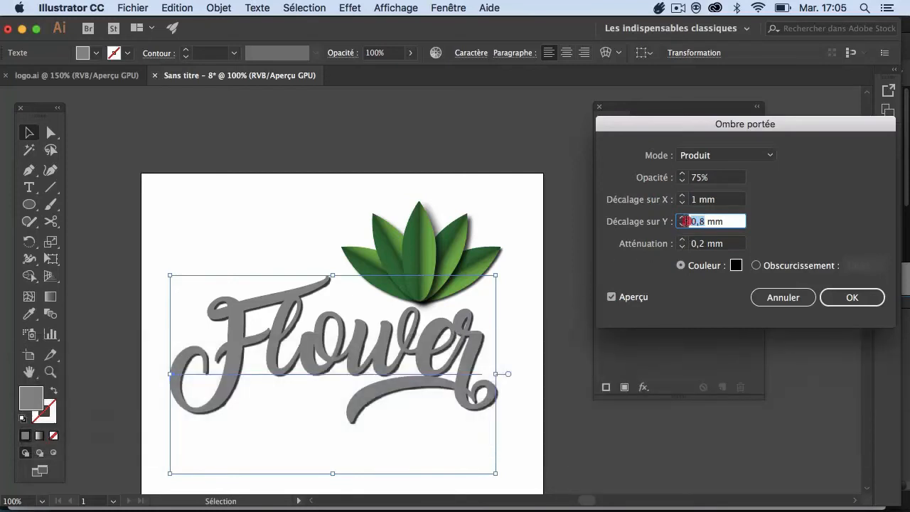
key("super+c")
double_click(699, 202)
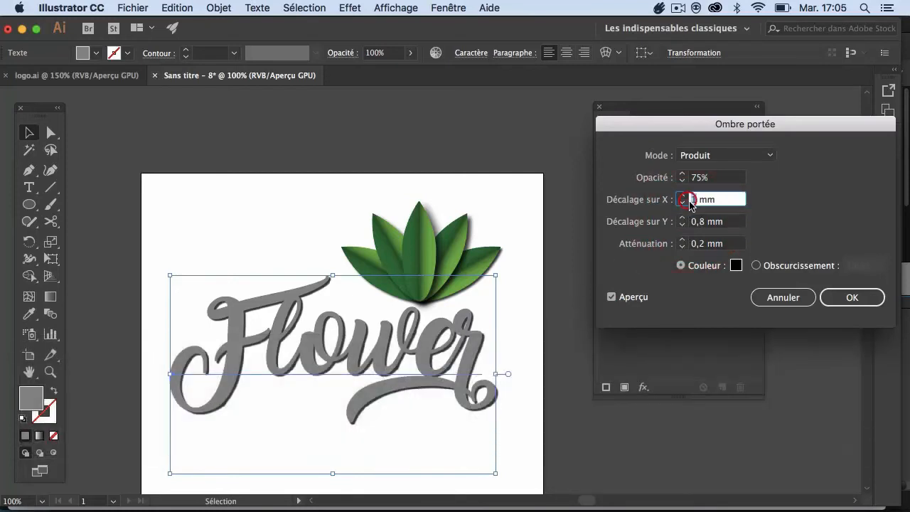
key("super+v")
left_click(712, 223)
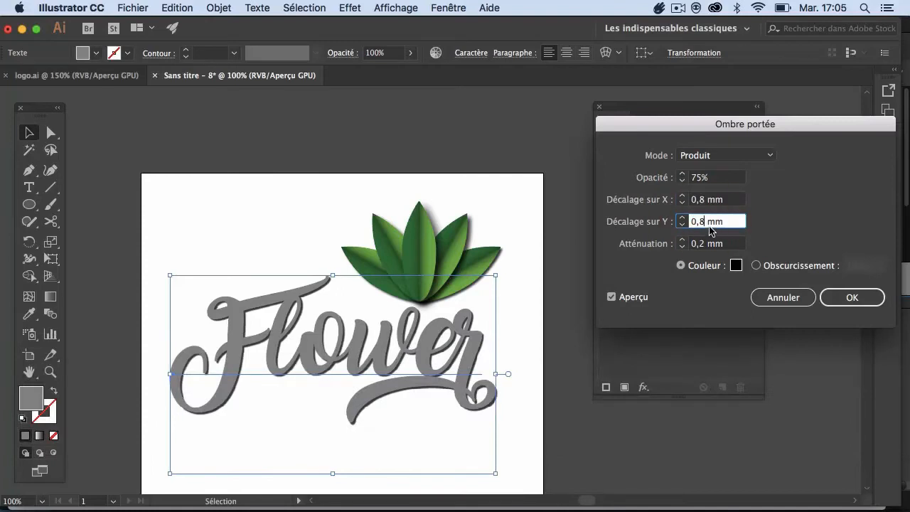
Set the shadow's blur to 0,4 mm, compare it with the preview off and on, and apply the effect to the Flower text.
left_click_drag(705, 244, 700, 244)
type("4")
left_click(730, 245)
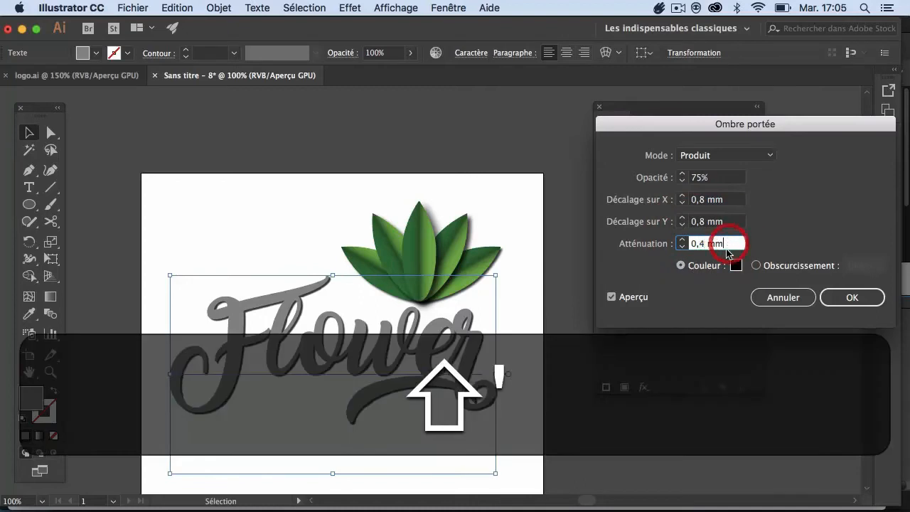
left_click(774, 216)
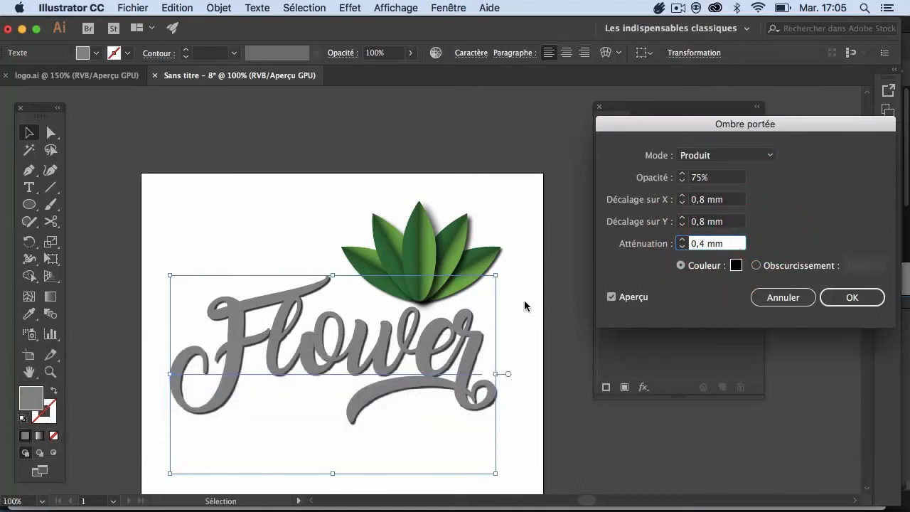
left_click(615, 299)
left_click(614, 300)
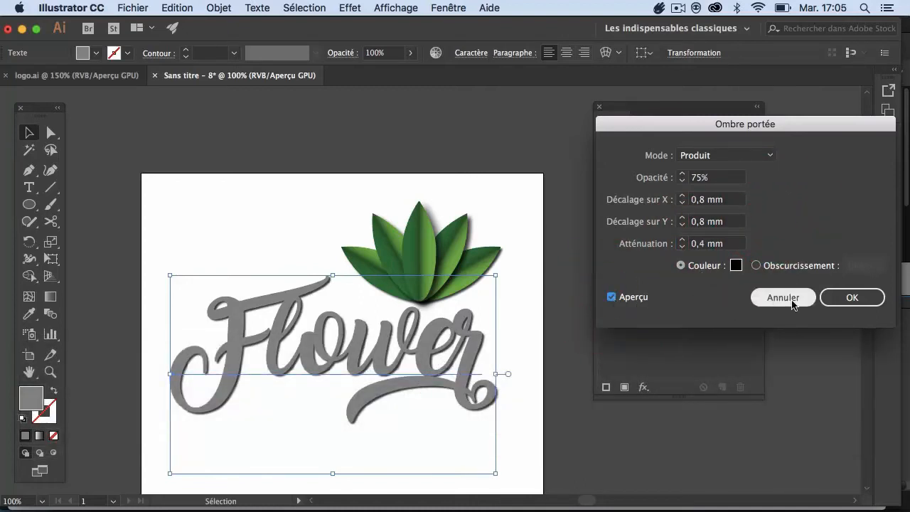
left_click(839, 298)
left_click(537, 229)
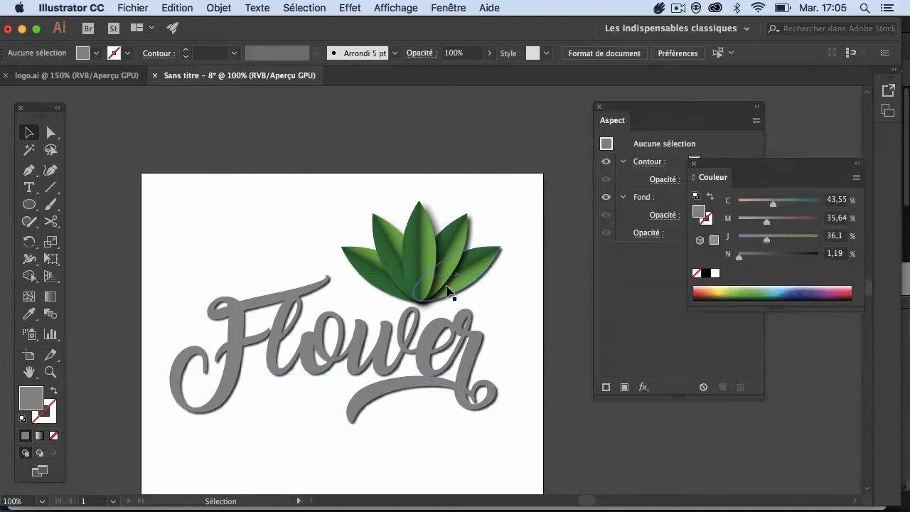
Move the Couleur panel clear of the Aspect panel, and close and reopen the Aspect panel.
left_click_drag(709, 179, 789, 182)
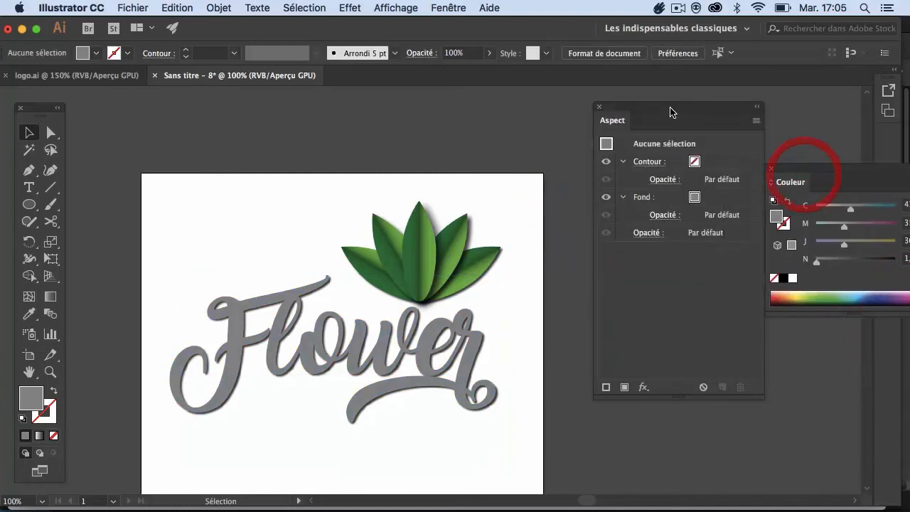
left_click(600, 107)
left_click(448, 8)
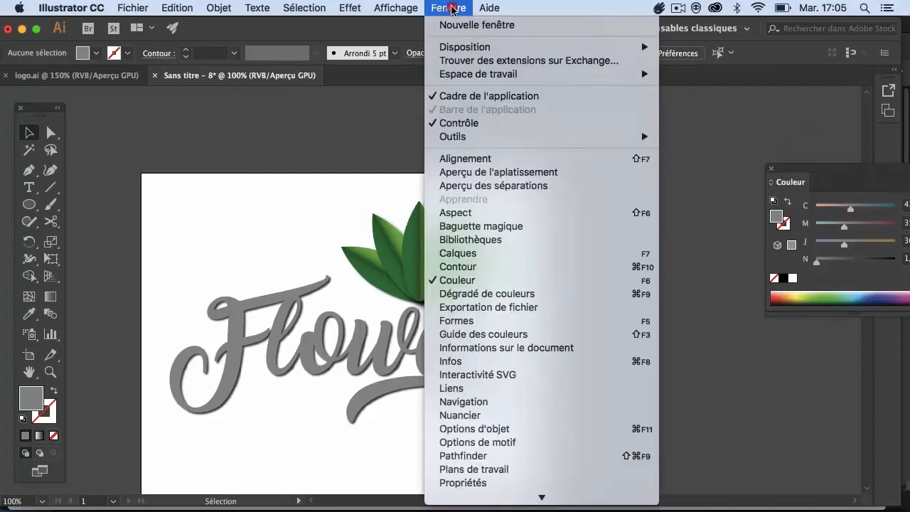
left_click(491, 213)
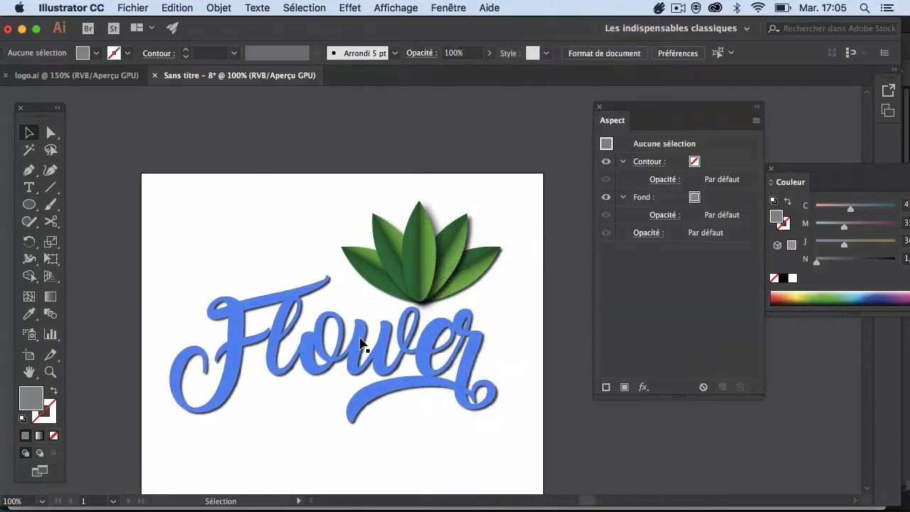
Review the Flower text's drop shadow settings without changing them and examine the shadow up close around the middle letters.
left_click(346, 320)
left_click(658, 181)
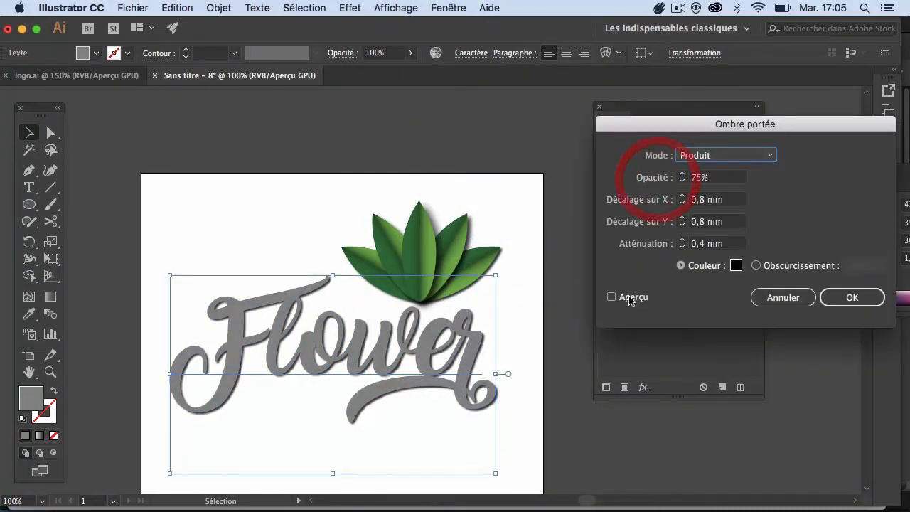
left_click(782, 297)
left_click(569, 294)
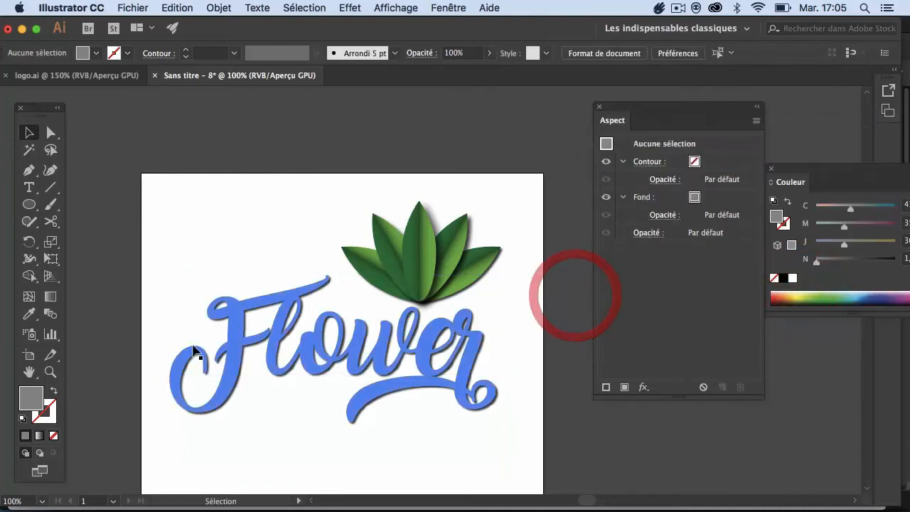
left_click(51, 371)
left_click(357, 347)
left_click(393, 342)
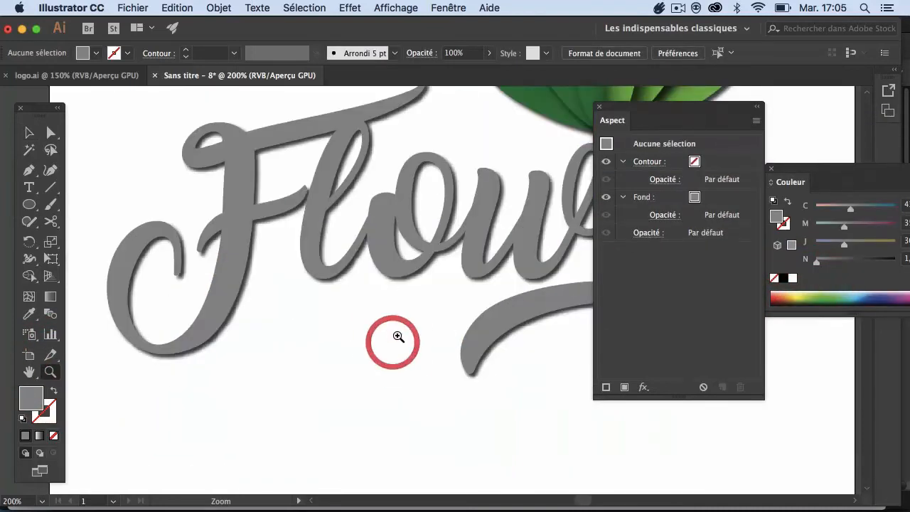
left_click(435, 241)
left_click(425, 305)
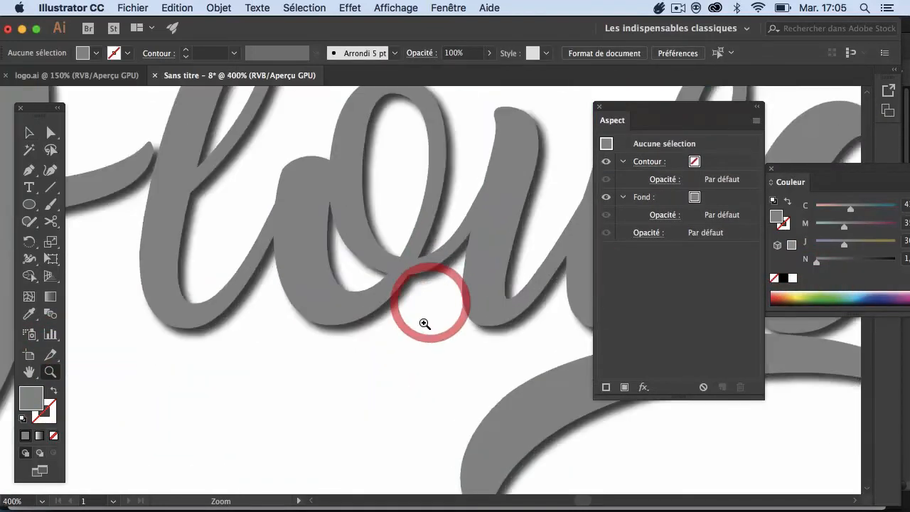
Examine the Flower text's drop shadow up close and at full logo size, and move the Aspect panel clear of the artboard.
left_click(420, 306)
left_click(414, 275)
left_click(409, 278)
left_click(418, 315, "alt")
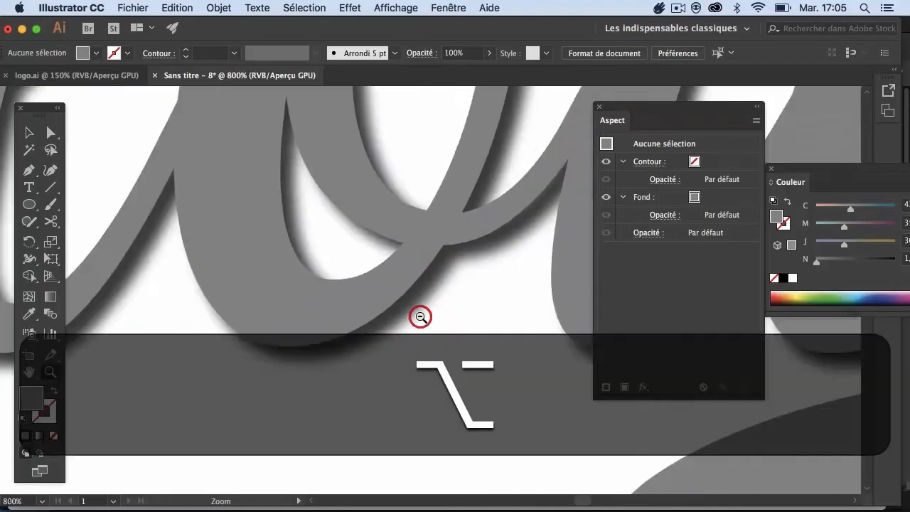
left_click(433, 309, "alt")
left_click(451, 302, "alt")
left_click(448, 301, "alt")
left_click(456, 303, "alt")
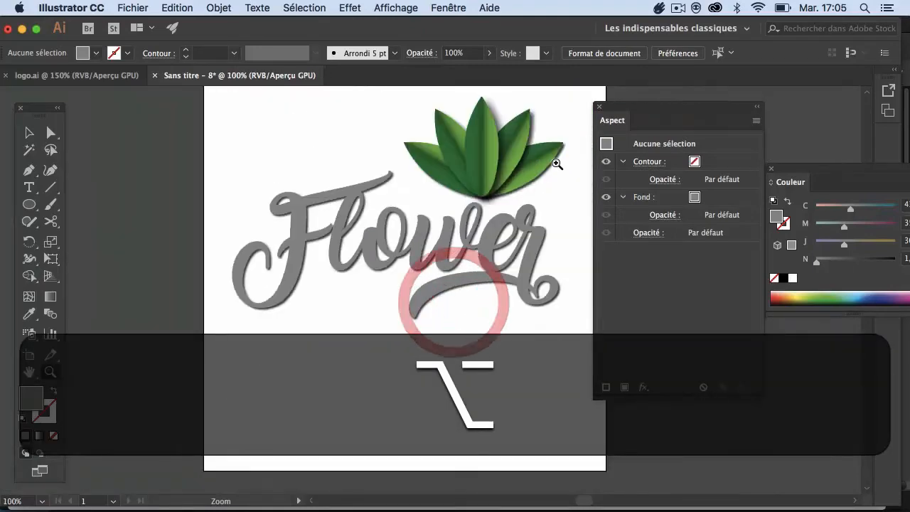
left_click_drag(630, 111, 687, 106)
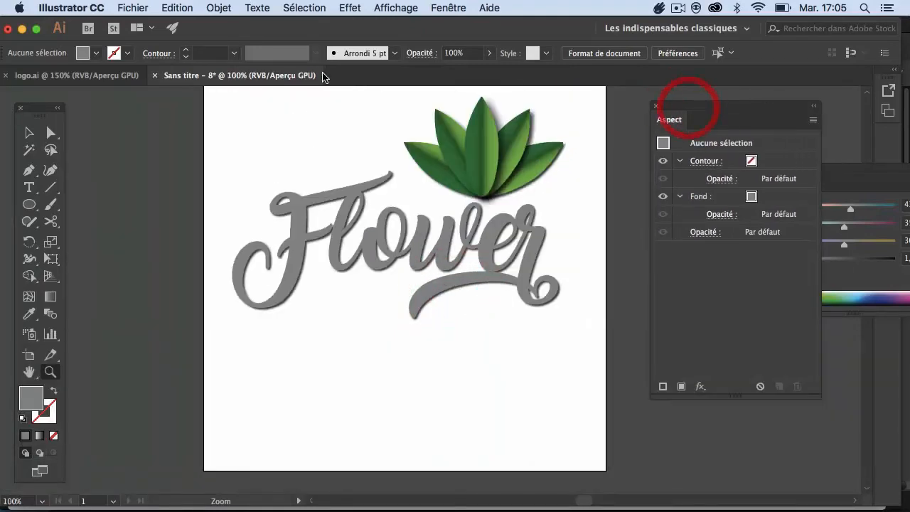
Review the raster effects resolution options in the new document settings, and close them without creating a document.
left_click(140, 9)
left_click(143, 25)
key("super+n")
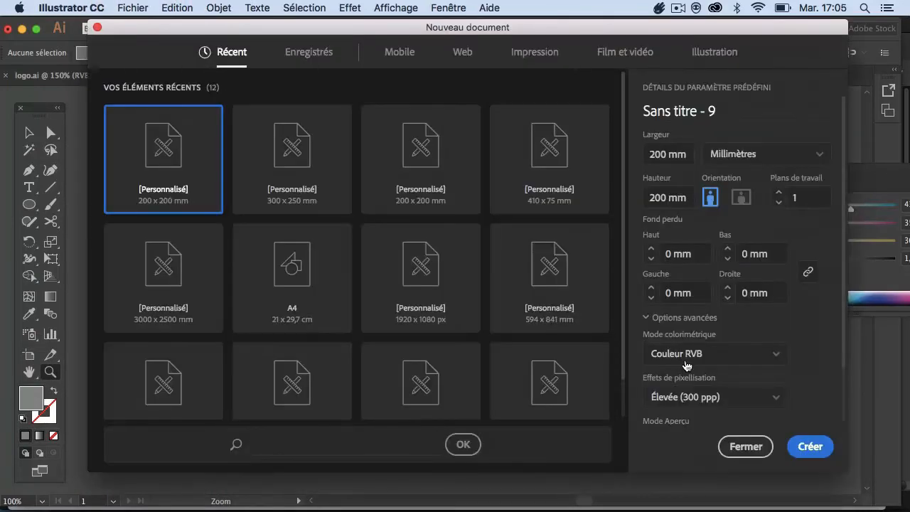
left_click(722, 399)
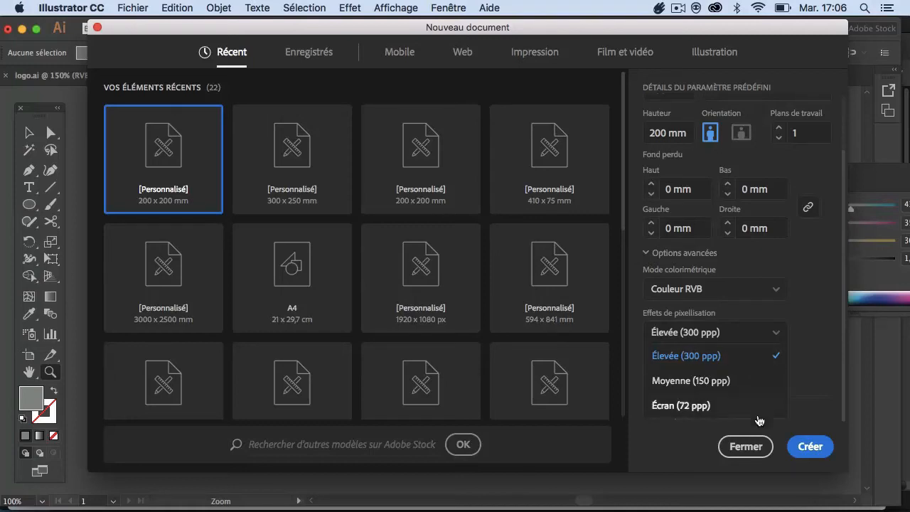
left_click(756, 449)
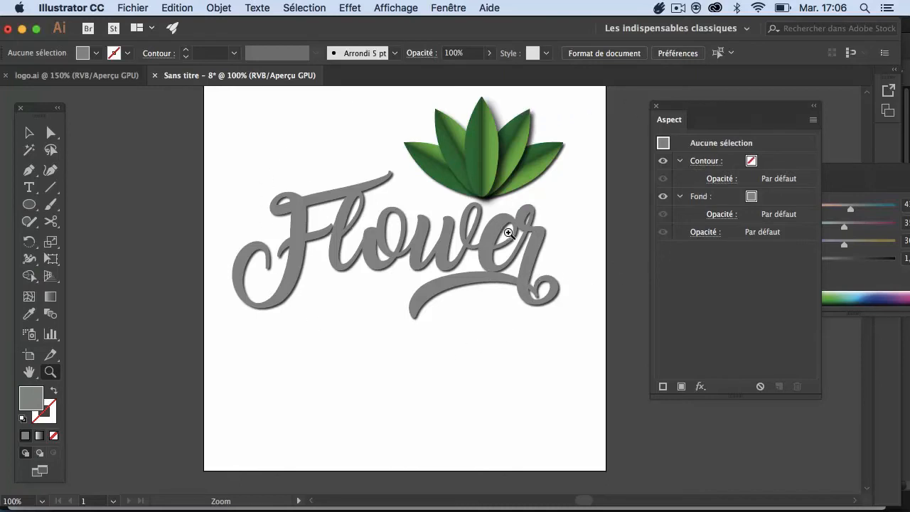
Examine the PARIS lettering and its two flanking tapered lines in the logo.ai reference.
left_click(99, 75)
key("space")
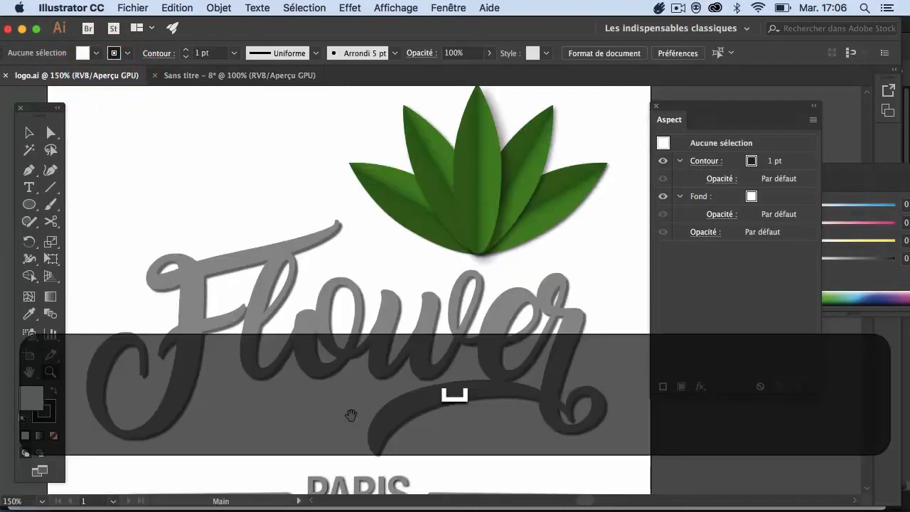
left_click_drag(349, 418, 345, 309)
left_click(261, 75)
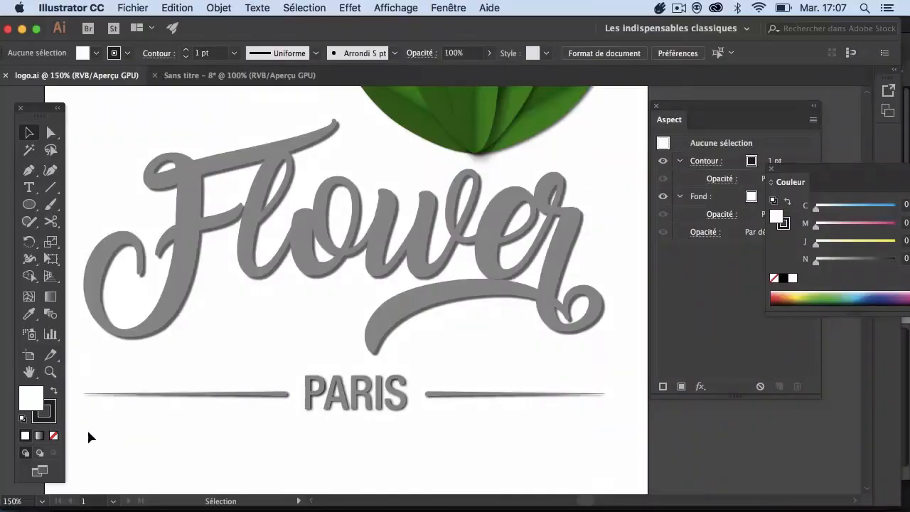
left_click(49, 373)
left_click(252, 414)
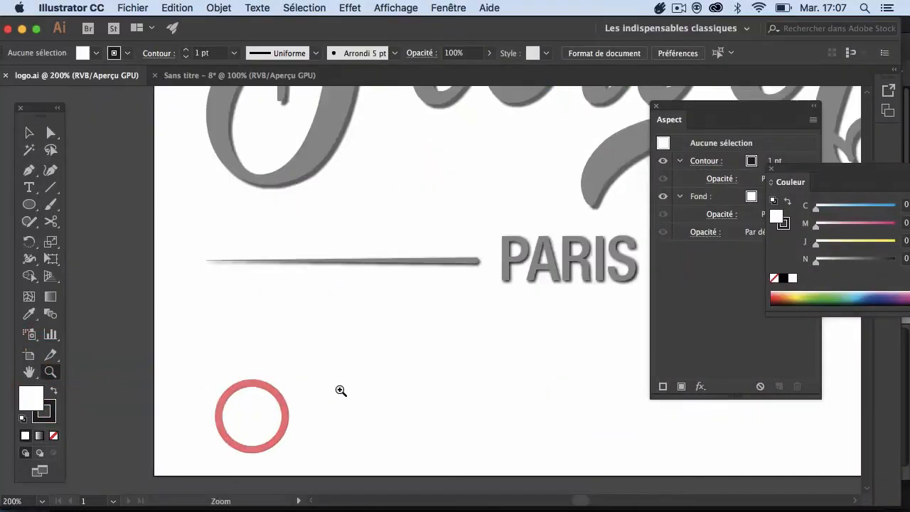
left_click(463, 299, "alt")
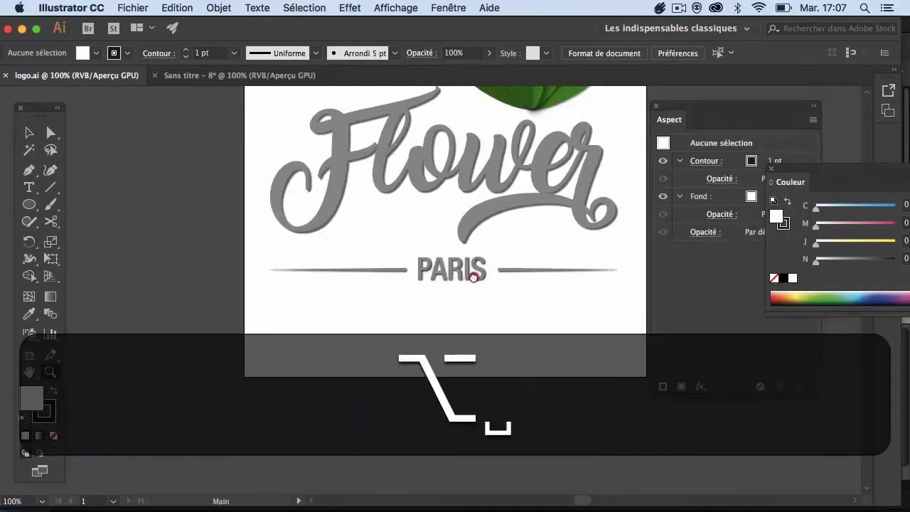
left_click(462, 277, "alt")
left_click(222, 76)
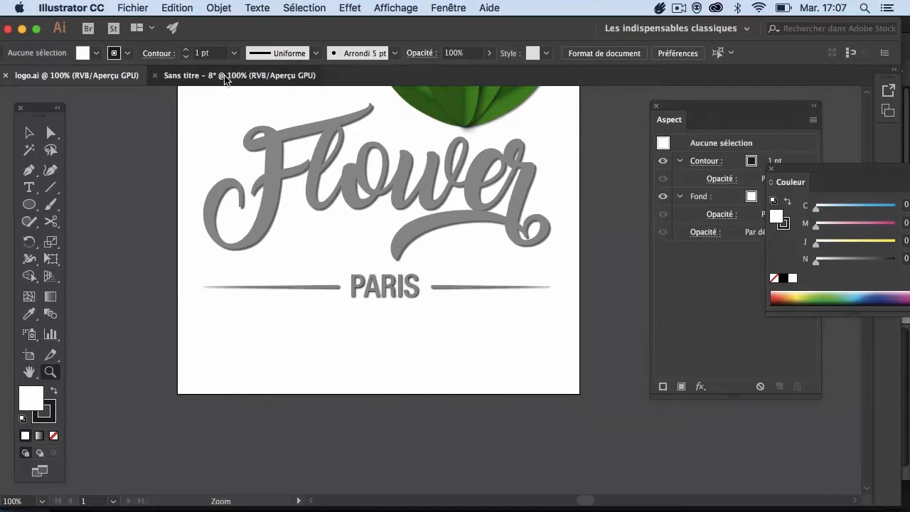
left_click(97, 77)
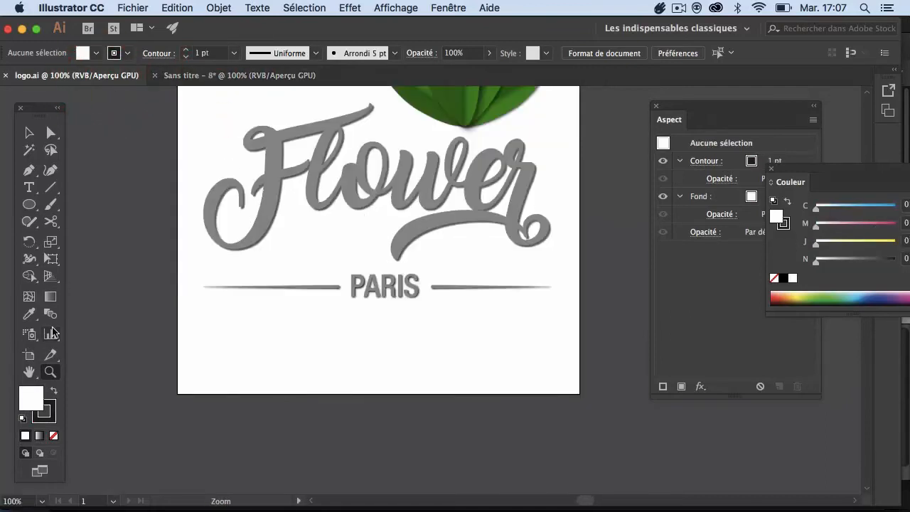
Check which font and character settings the PARIS text uses in logo.ai, without changing them.
left_click(29, 189)
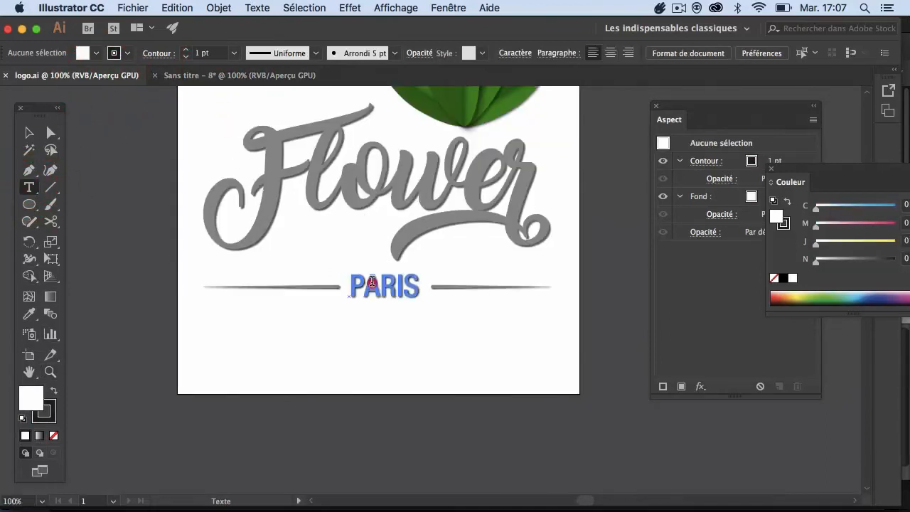
left_click_drag(364, 281, 379, 281)
left_click(472, 55)
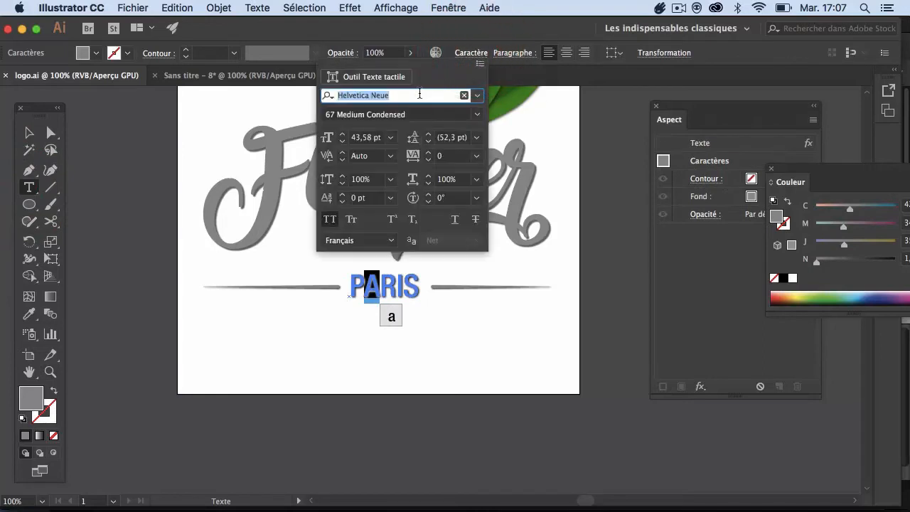
left_click(29, 133)
left_click(88, 120)
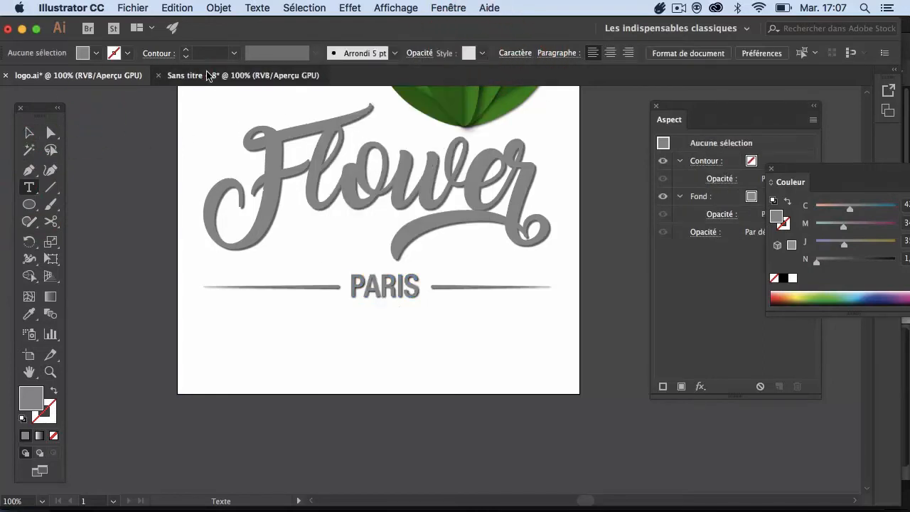
Add the text PARIS below the Flower lettering in the Sans titre - 8 document.
left_click(209, 75)
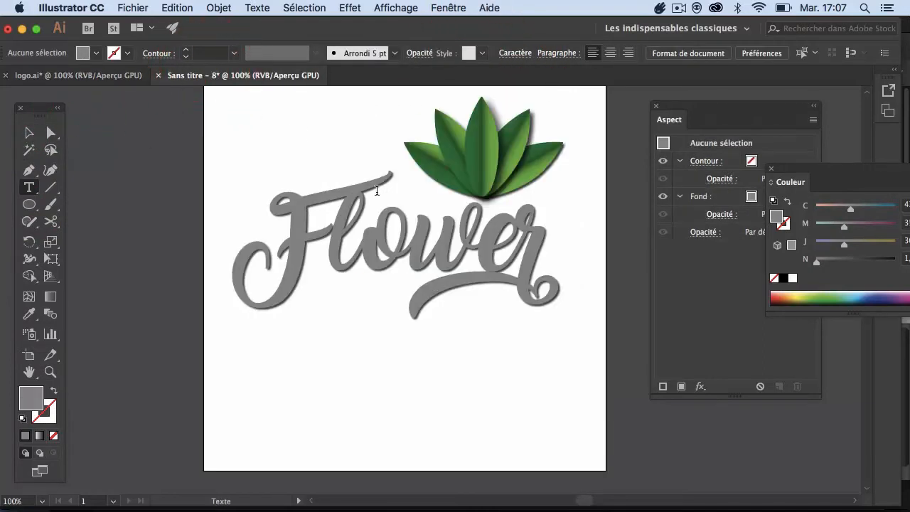
left_click(357, 376)
type("PAR")
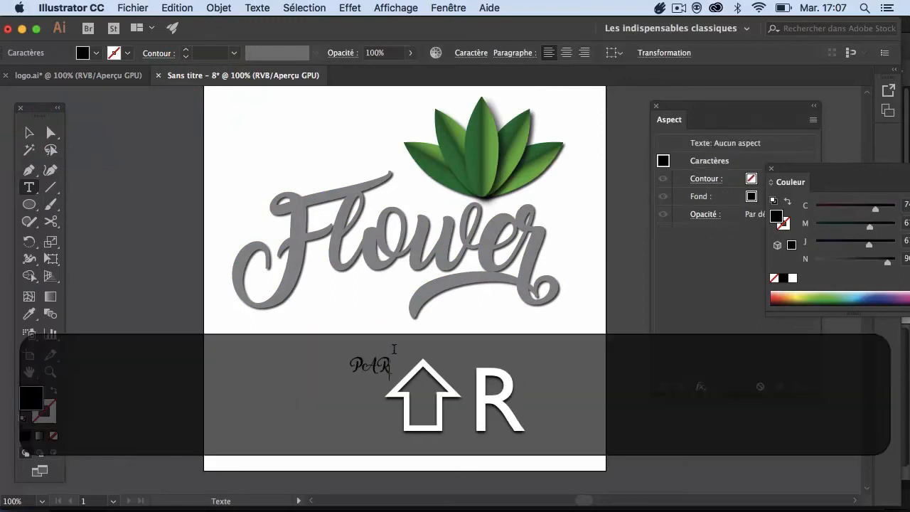
type("IS")
left_click_drag(415, 364, 341, 362)
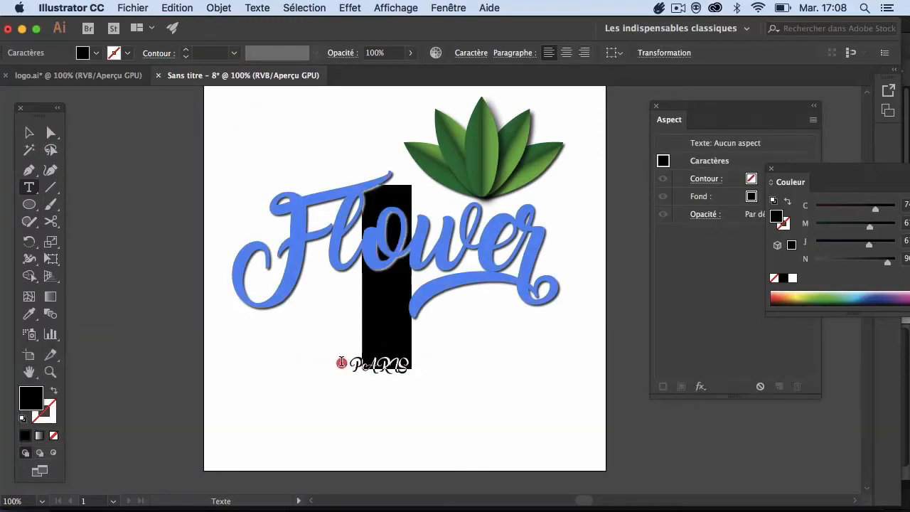
left_click(28, 132)
left_click(267, 391)
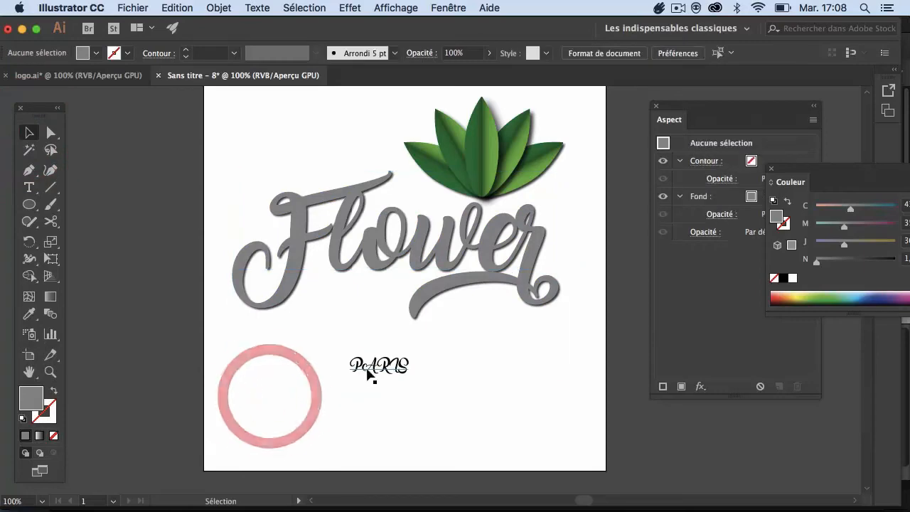
Set the font of the PARIS text to Arial.
left_click(367, 375)
left_click(469, 52)
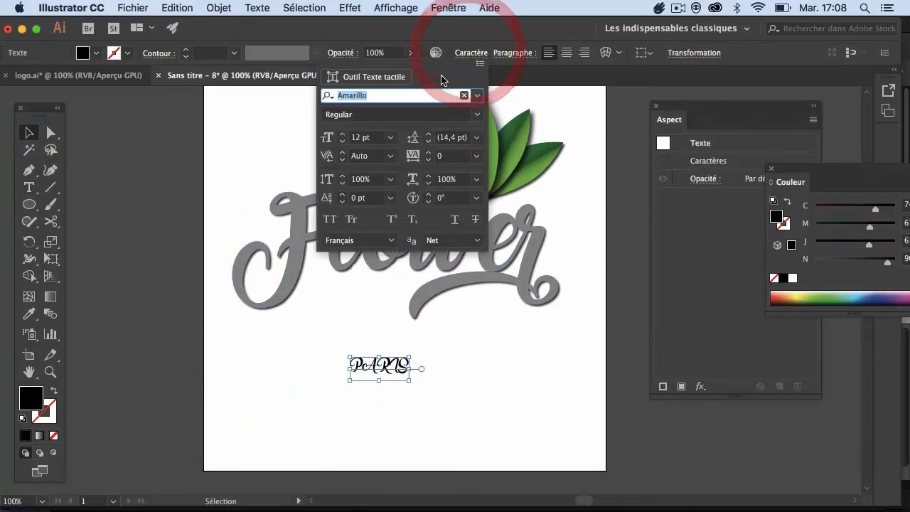
type("ari")
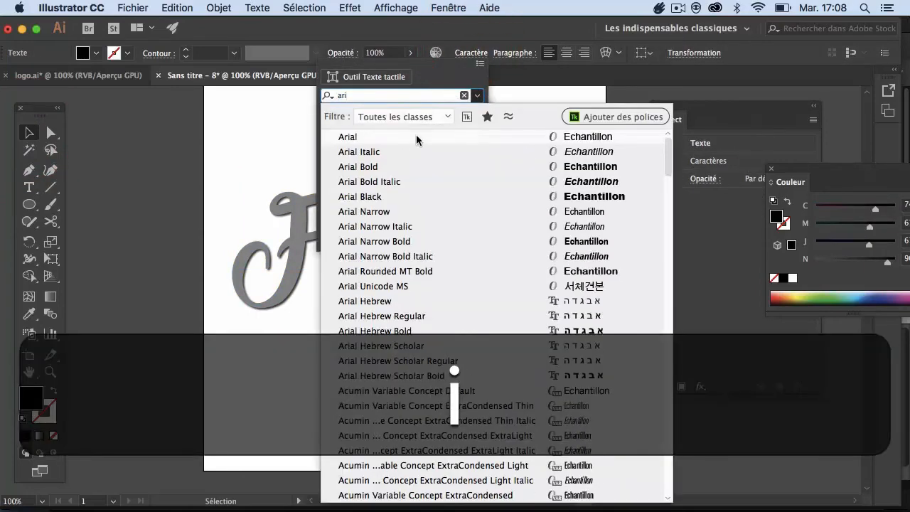
left_click(416, 136)
left_click(427, 375)
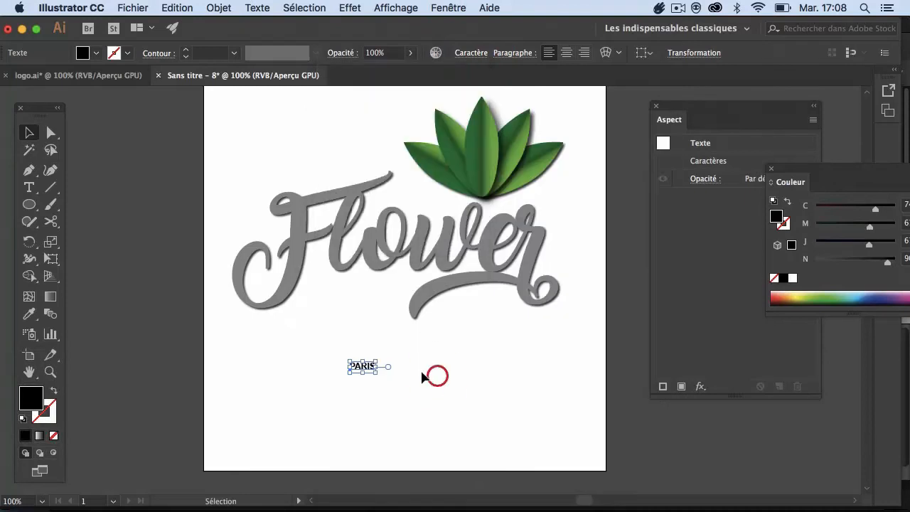
Enlarge the PARIS text and centre it just below the Flower lettering.
left_click_drag(377, 362, 427, 362)
left_click(441, 395)
left_click(433, 382)
left_click(415, 350)
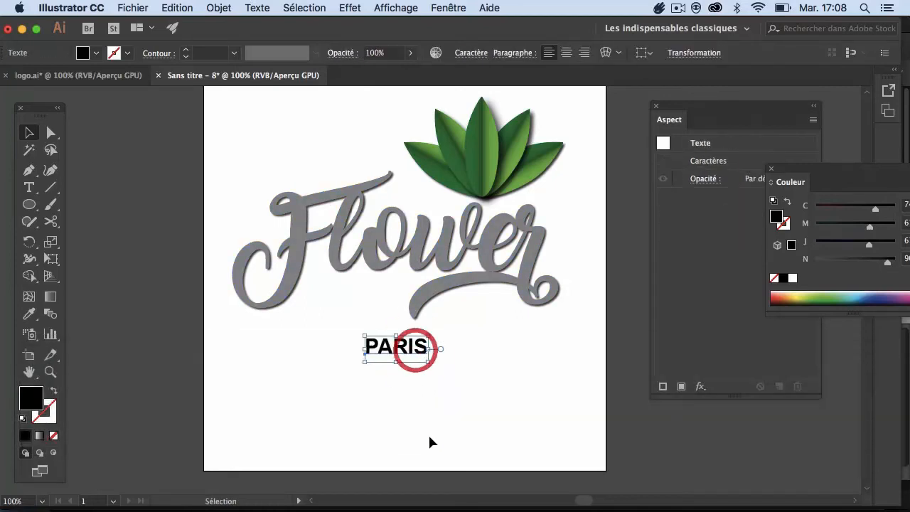
Copy the hex code 8c8c8c of the Flower text's fill colour.
left_click(281, 302, "shift")
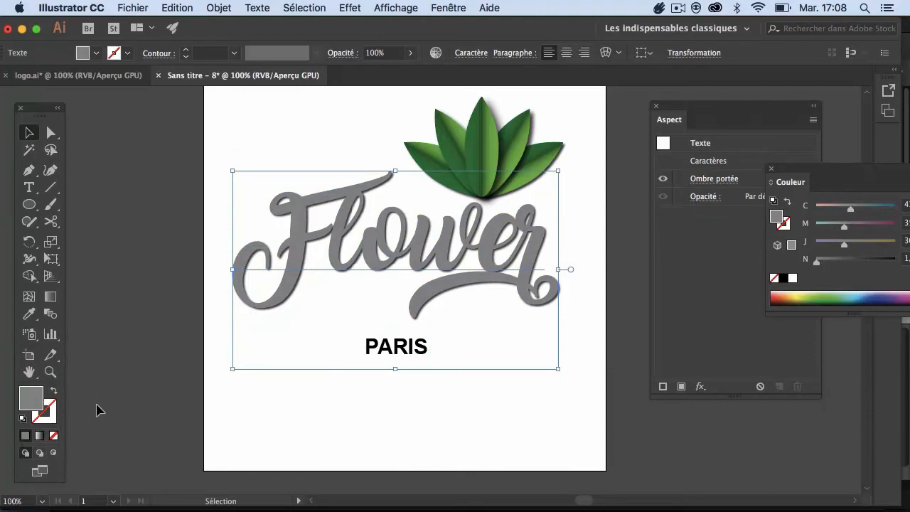
left_click(305, 409)
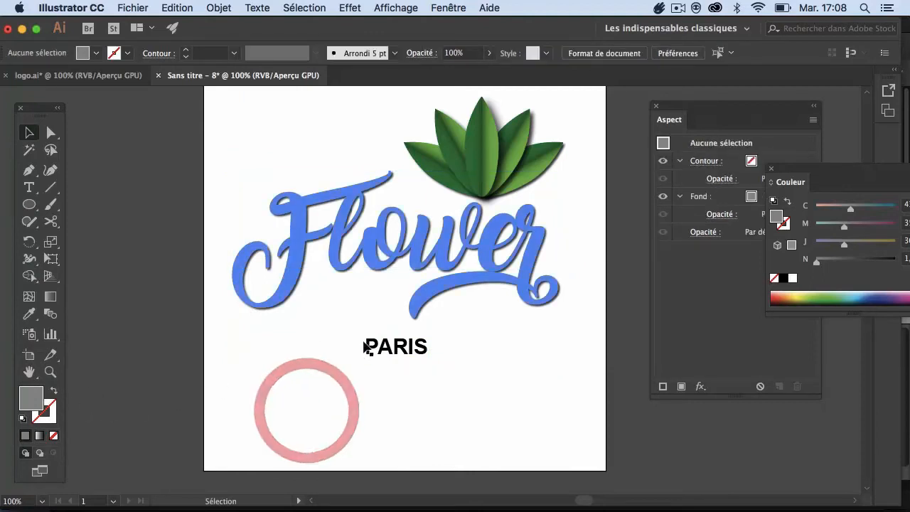
left_click(343, 242)
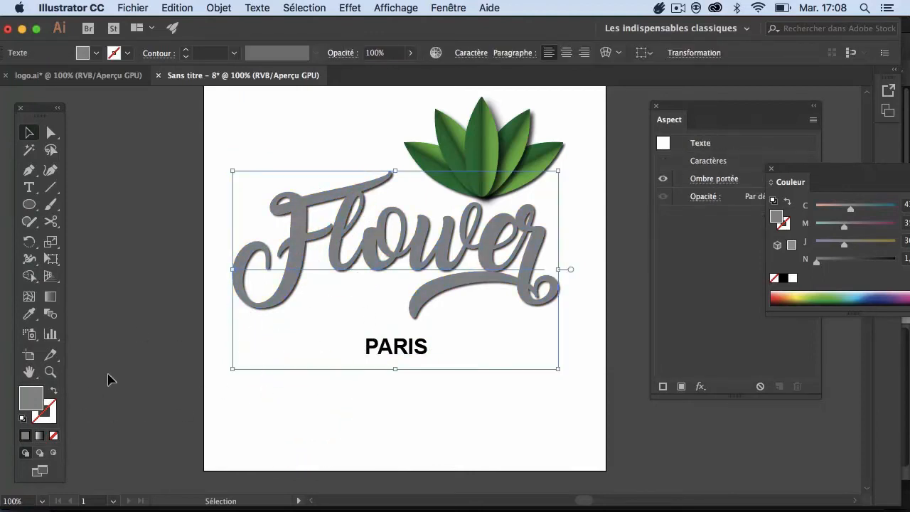
double_click(36, 402)
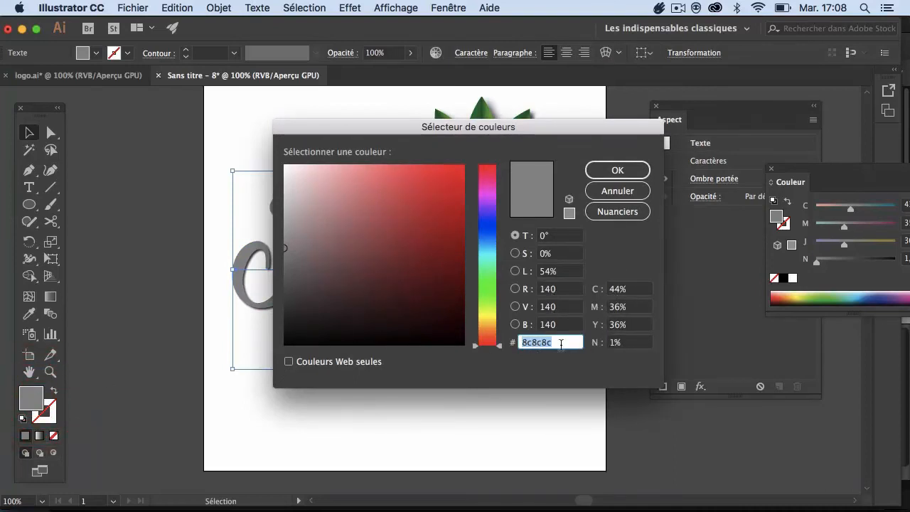
double_click(561, 342)
key("super+c")
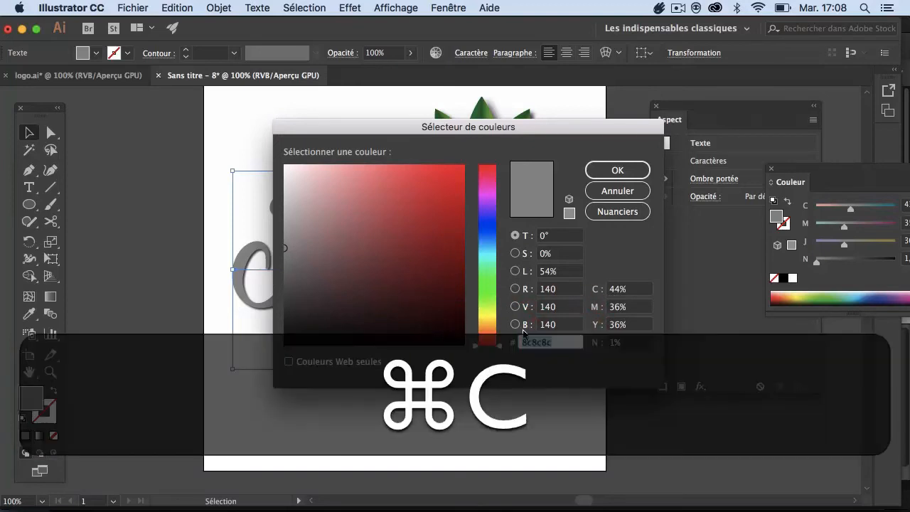
left_click(601, 175)
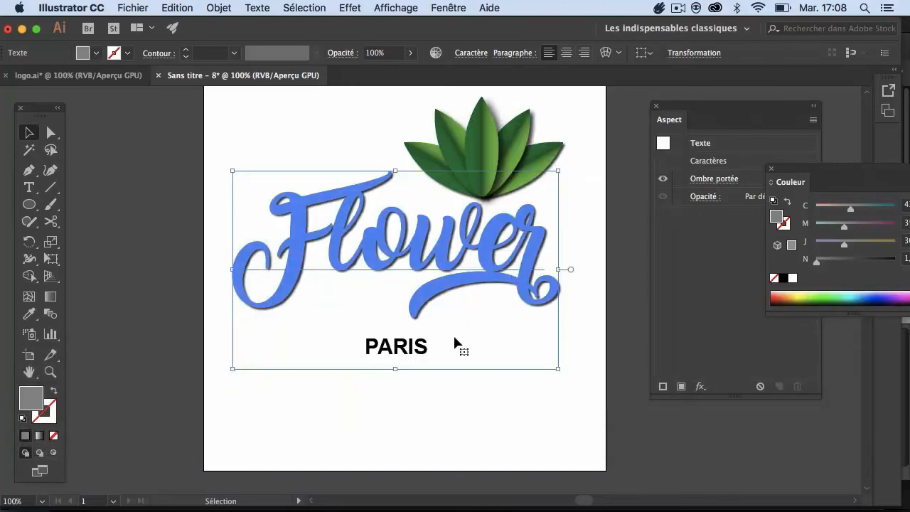
Fill the PARIS text with the copied colour 8c8c8c and deselect it.
left_click(420, 347)
double_click(28, 397)
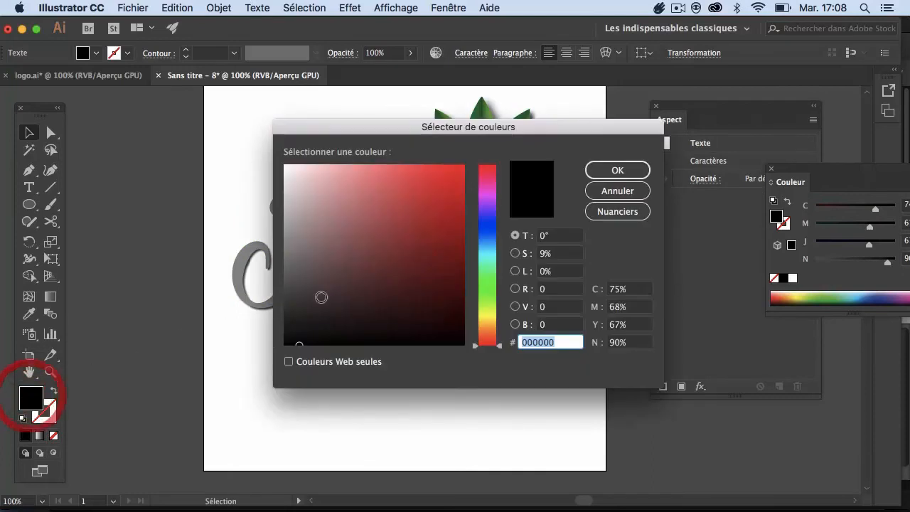
key("cmd+v")
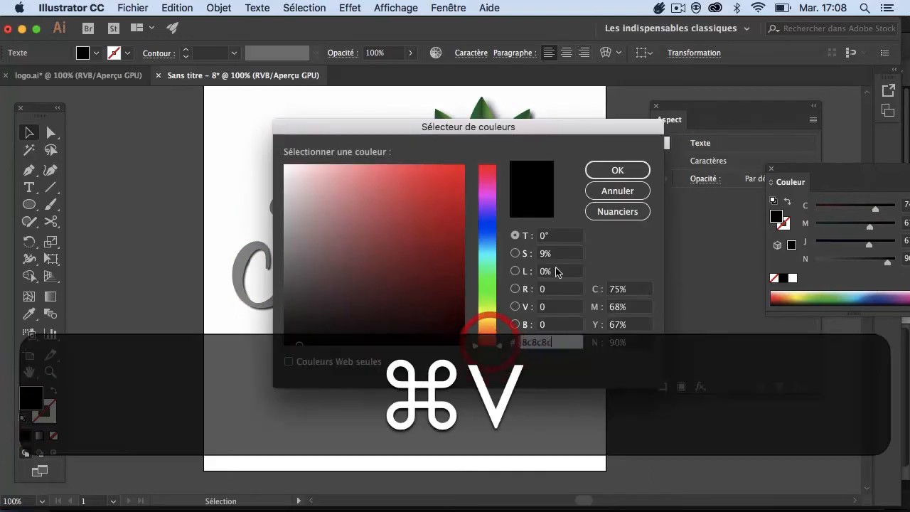
left_click(601, 173)
left_click(474, 422)
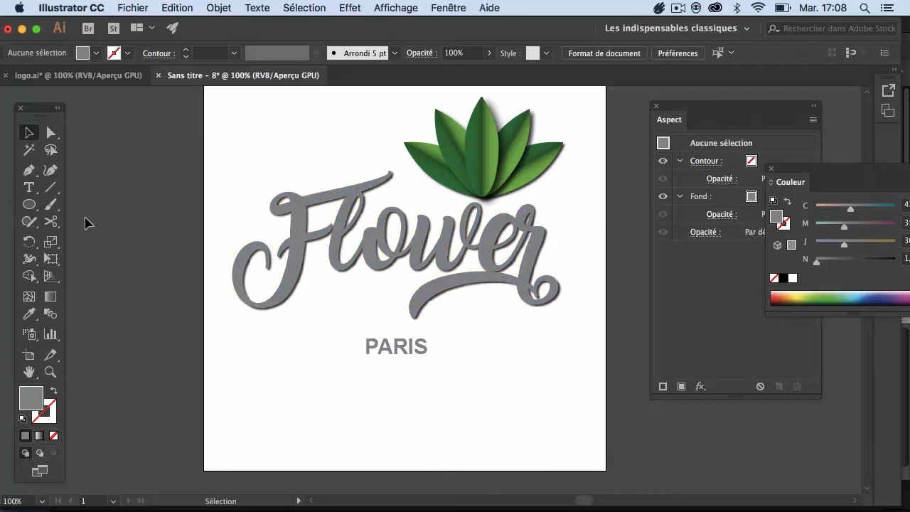
Draw a straight horizontal line with the Pen tool from just left of PARIS out to X about 15.9 mm.
left_click(78, 76)
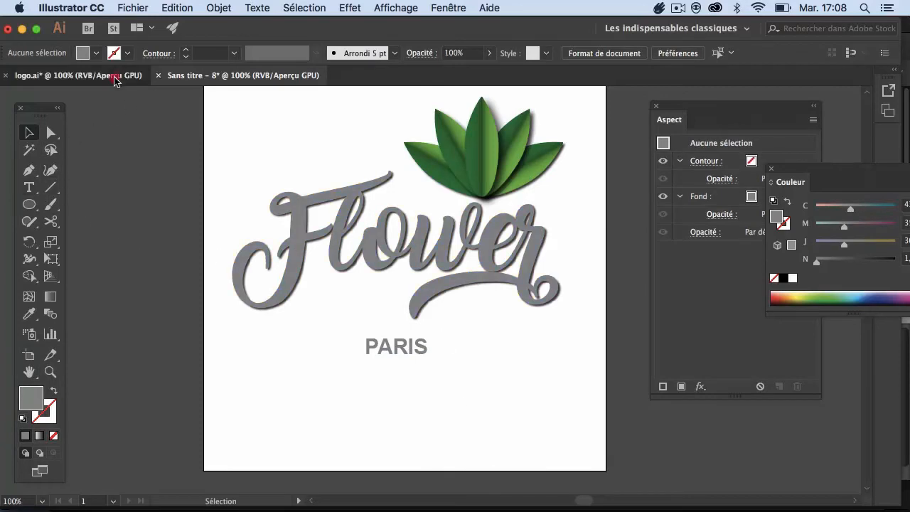
left_click(224, 75)
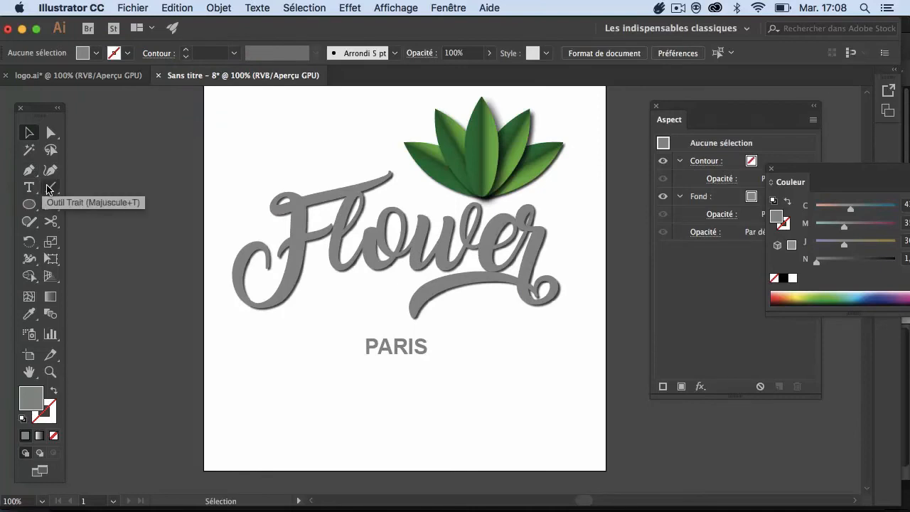
left_click(28, 170)
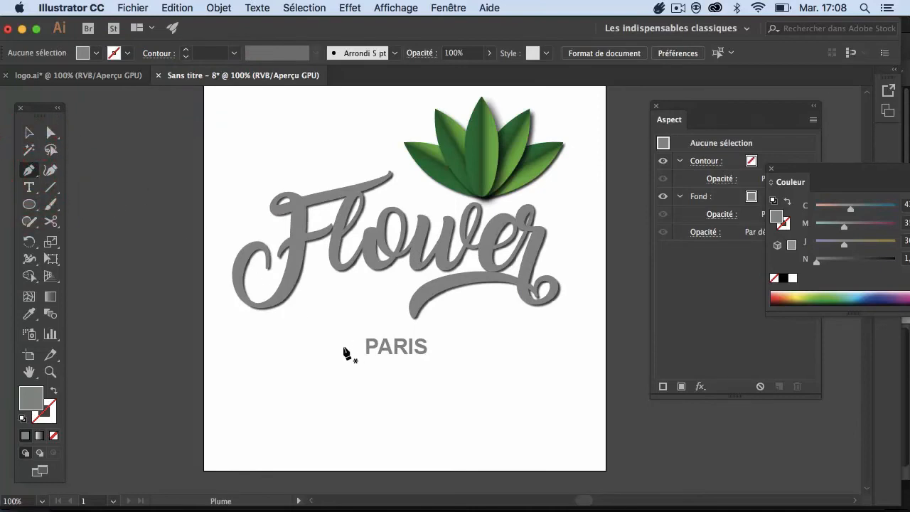
left_click_drag(348, 348, 248, 350)
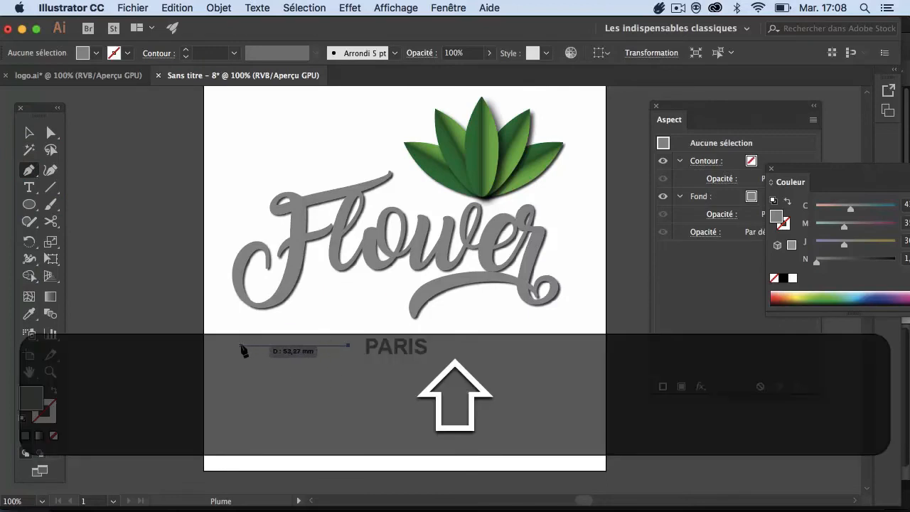
left_click(236, 346)
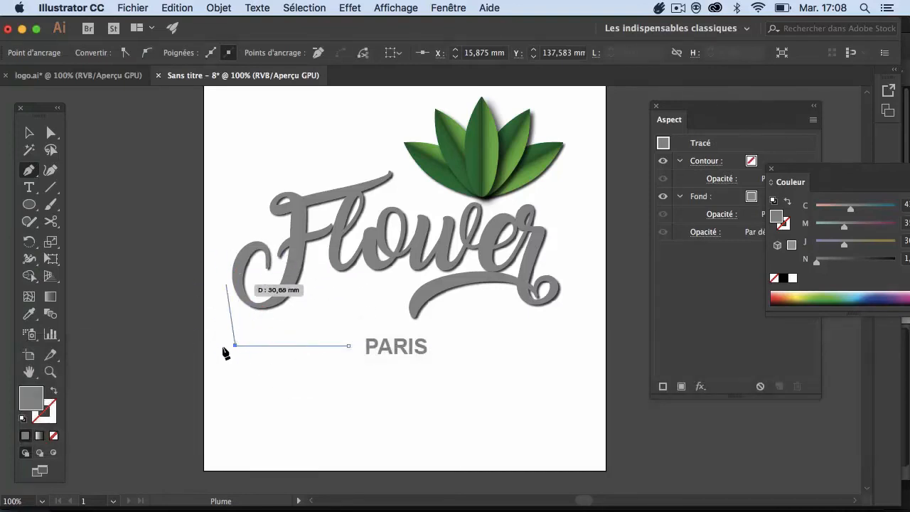
key("Return")
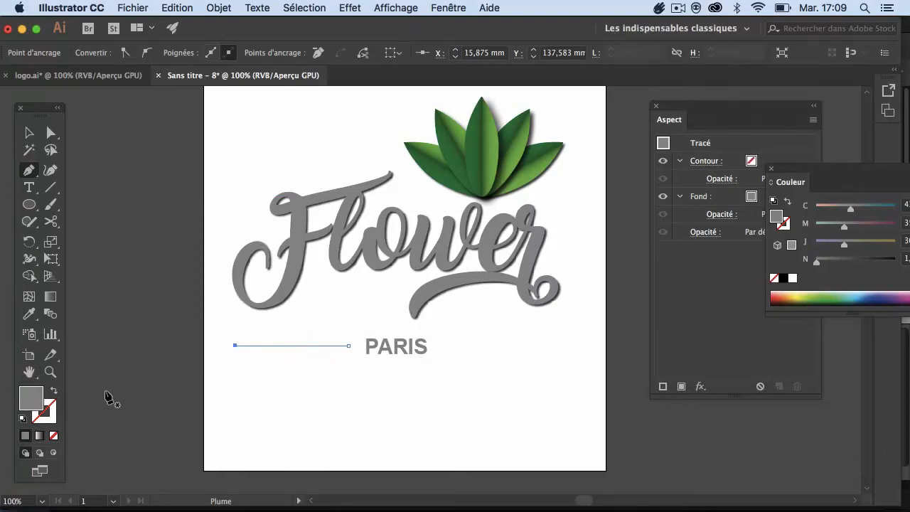
Swap the line's fill and stroke so it has a grey stroke without fill, and raise its weight to 11 pt.
left_click(35, 399)
left_click(54, 392)
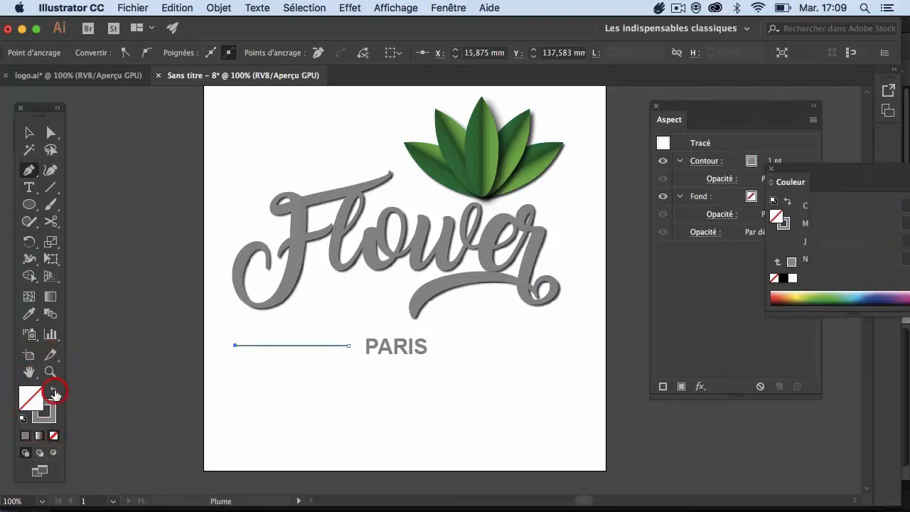
left_click(447, 8)
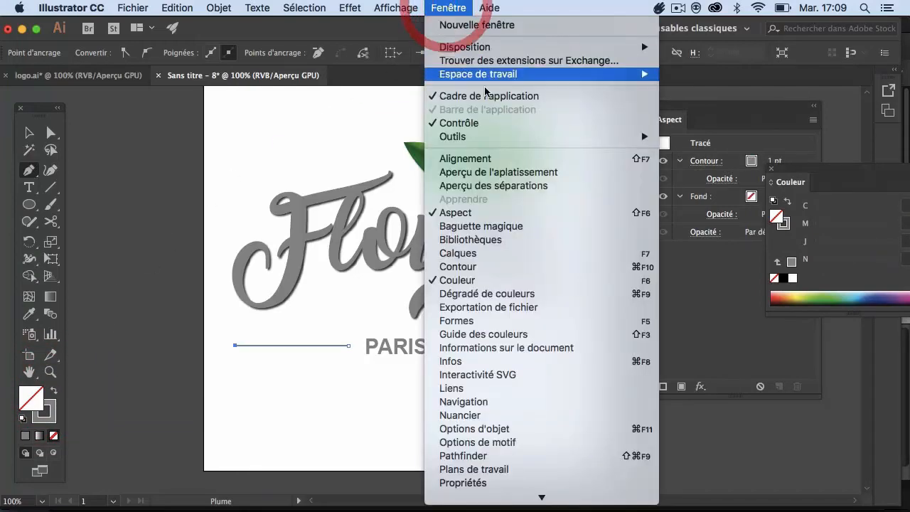
left_click(518, 264)
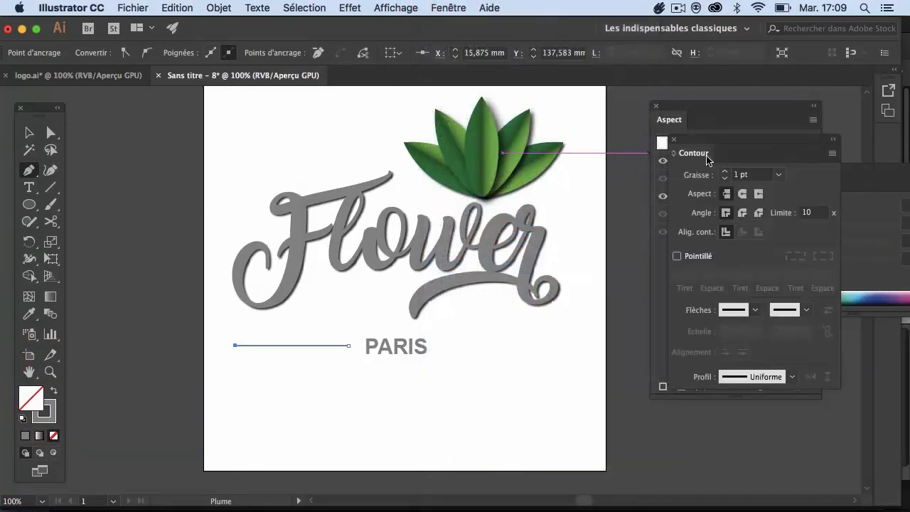
left_click(725, 172)
left_click(725, 172)
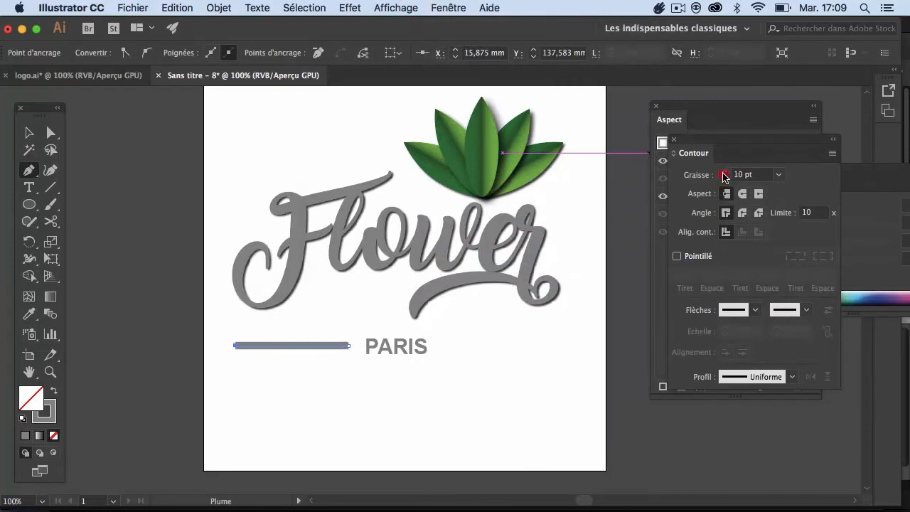
left_click(725, 172)
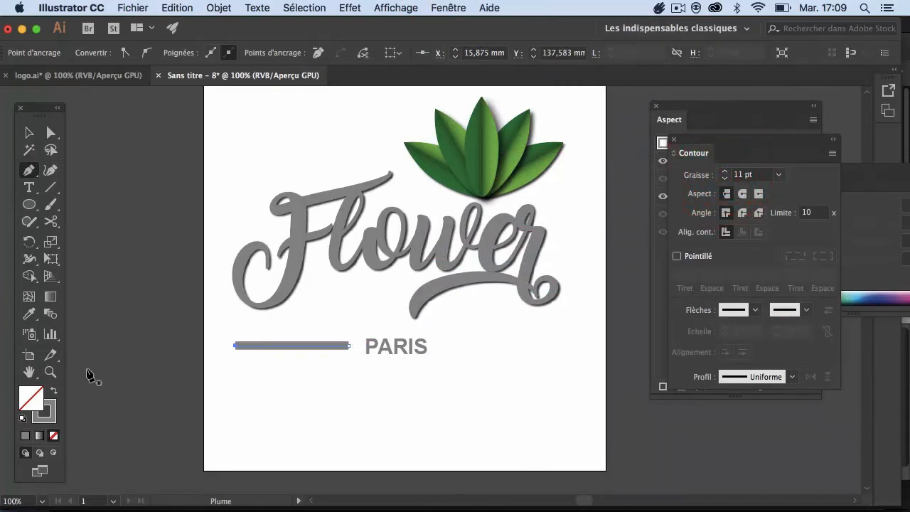
Select only the line beside PARIS and reduce its stroke weight to 6 pt.
left_click(50, 372)
left_click(349, 346)
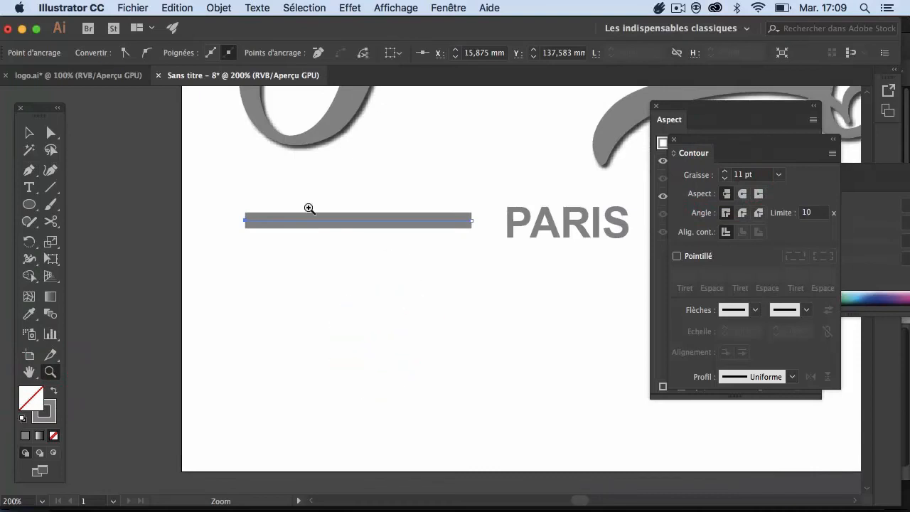
left_click(29, 133)
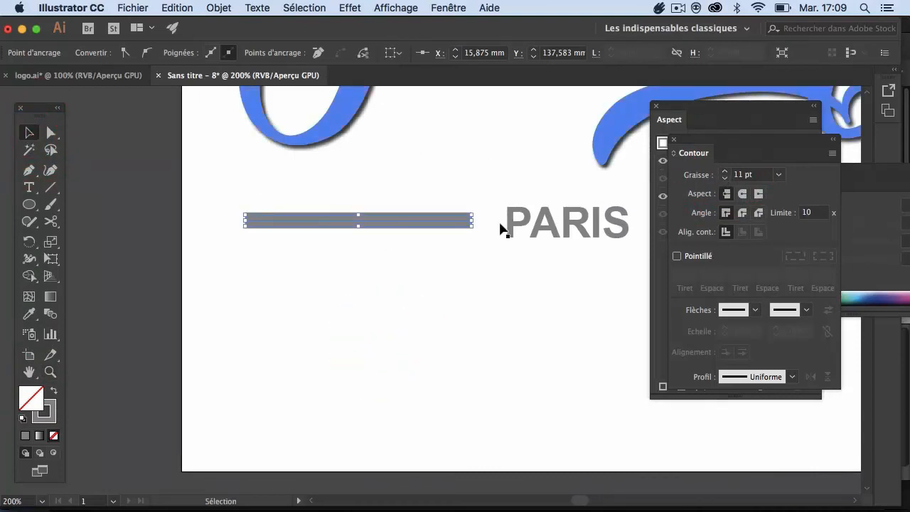
left_click(469, 292)
left_click(451, 224)
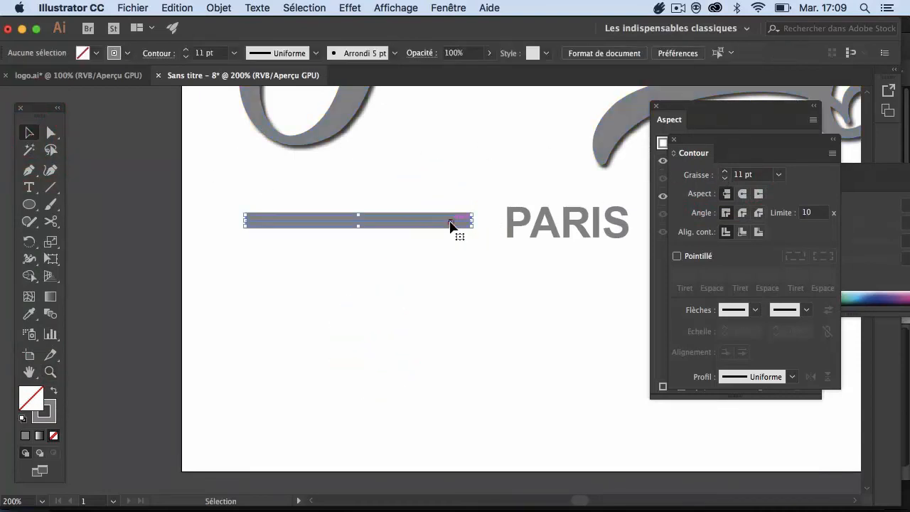
left_click(725, 178)
left_click(725, 178)
left_click(726, 177)
left_click(725, 178)
left_click(725, 178)
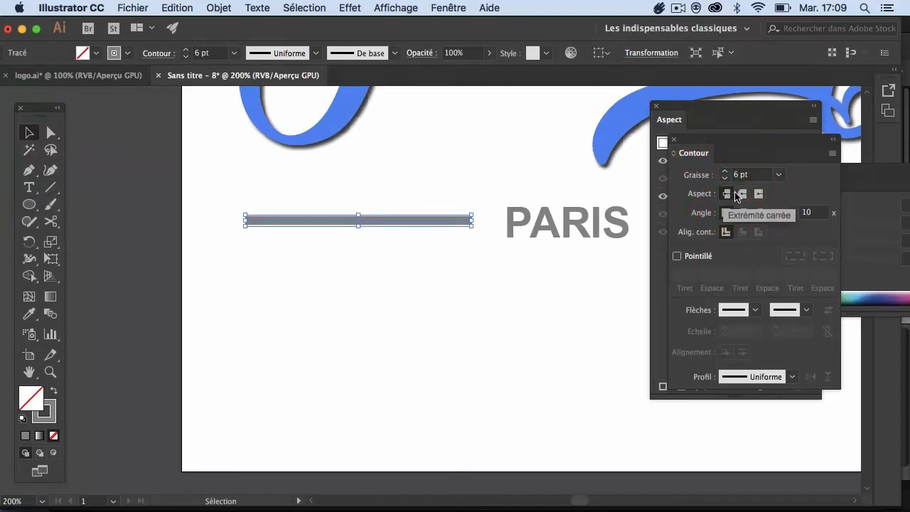
Give the line rounded ends and the triangular tapered width profile, and deselect it.
left_click(742, 194)
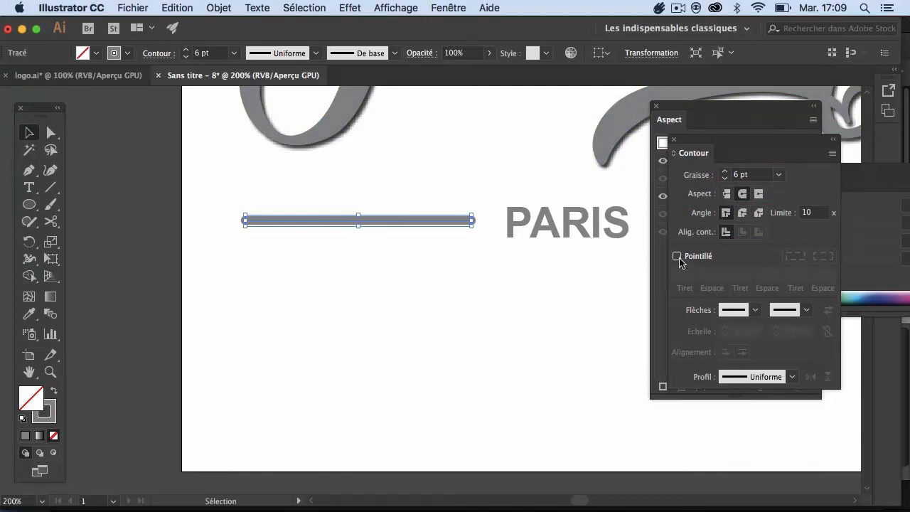
left_click(793, 377)
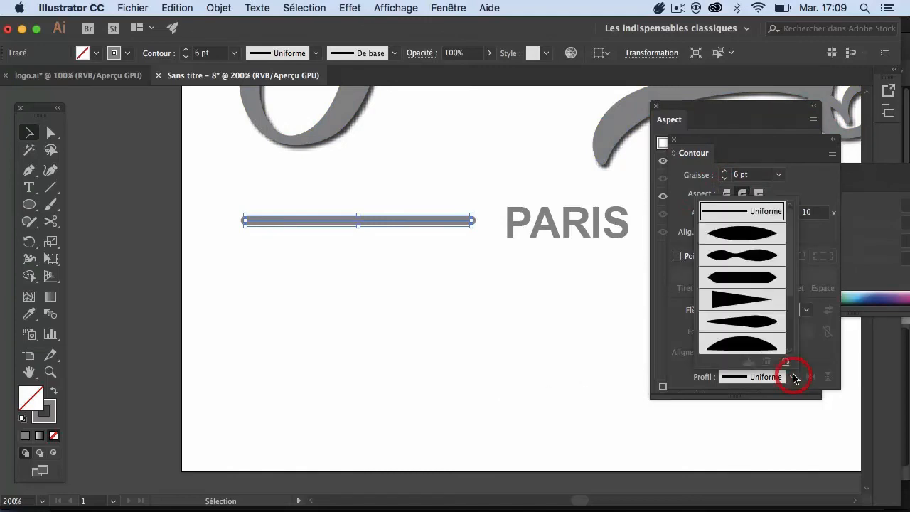
left_click(752, 303)
left_click(545, 364)
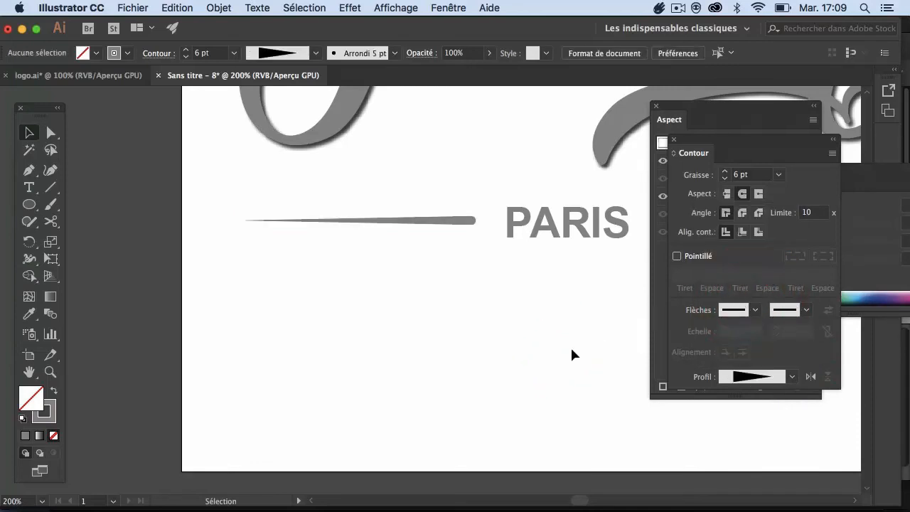
Duplicate the tapered line and flip the copy horizontally so its thin end points right.
key("space")
left_click_drag(574, 323, 382, 376)
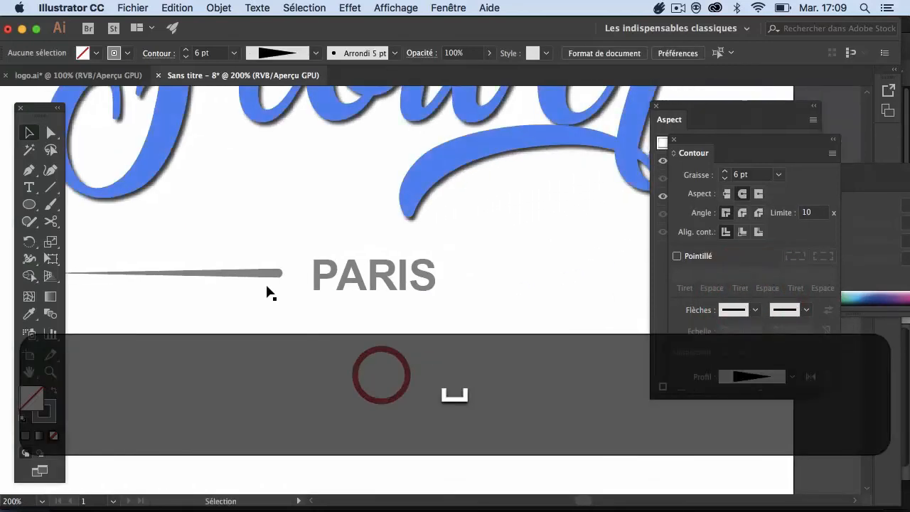
left_click(273, 273)
key("super+c")
key("super+v")
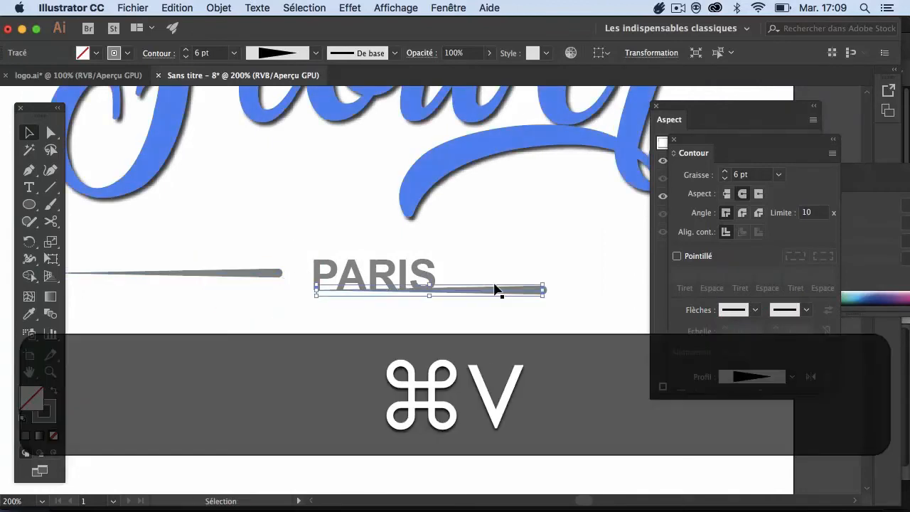
left_click_drag(549, 282, 342, 302)
key("shift")
Place the flipped line to the right of PARIS, level with the original line, and deselect it.
key("shift+z")
left_click(508, 330, "alt")
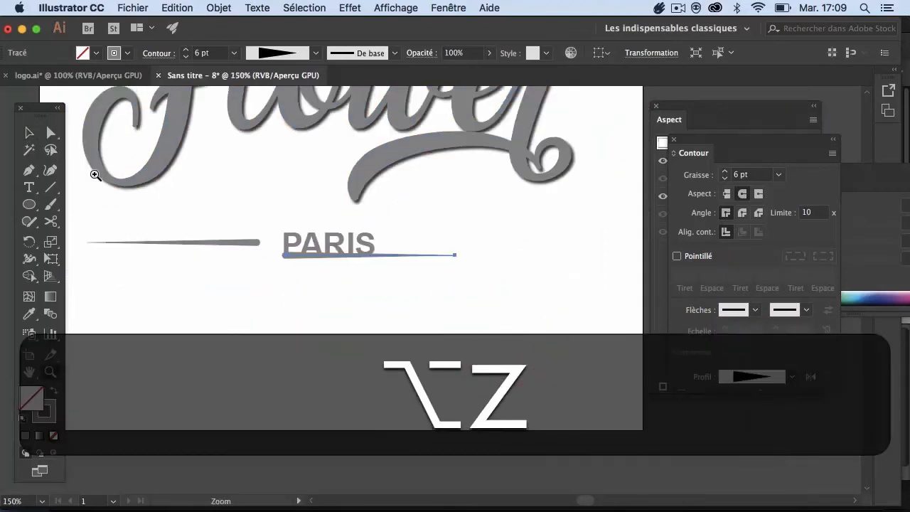
left_click(29, 133)
left_click_drag(400, 258, 498, 239)
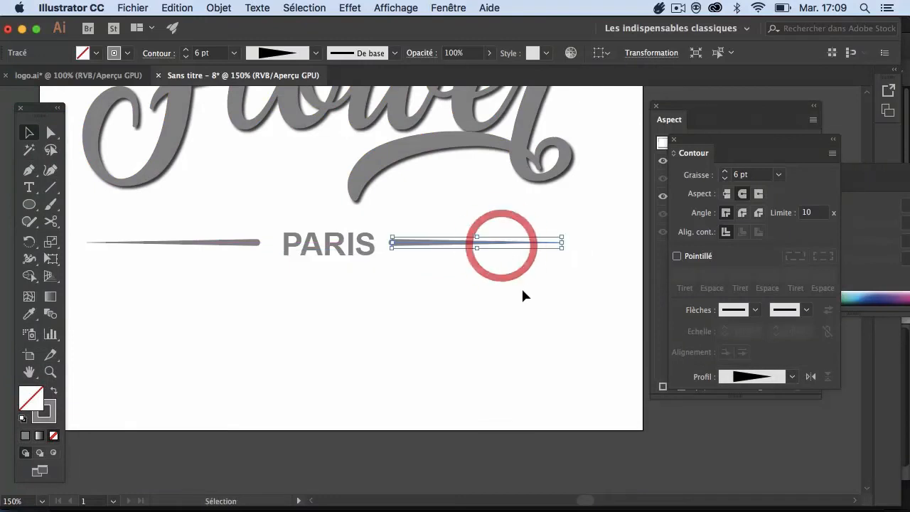
key("Right")
left_click(506, 326)
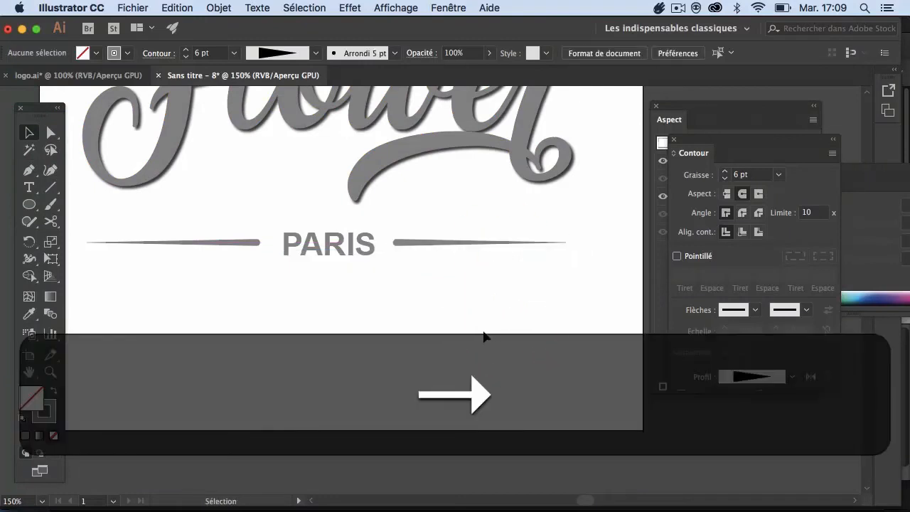
Select the PARIS text with both flanking lines and start a Drop Shadow effect on them with preview on.
key("z")
left_click(443, 317, "alt")
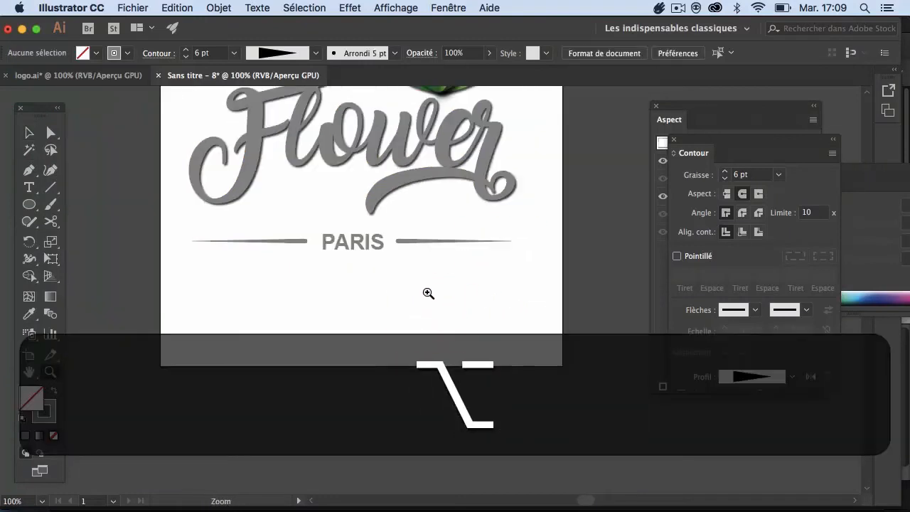
left_click(28, 133)
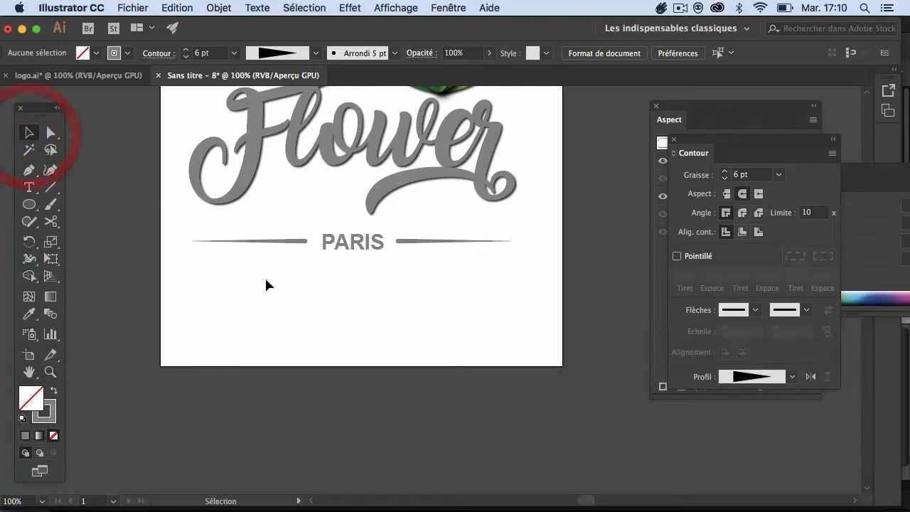
left_click_drag(273, 279, 407, 238)
left_click(400, 178, "shift")
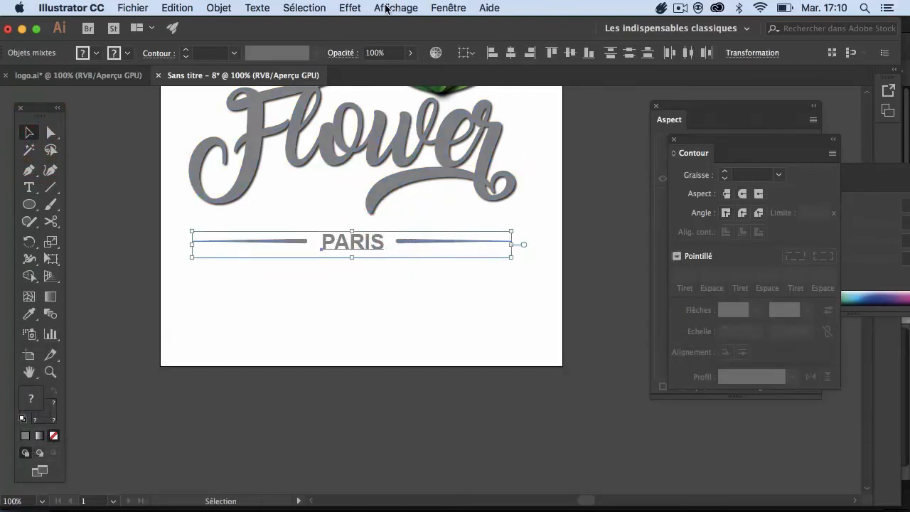
left_click(350, 8)
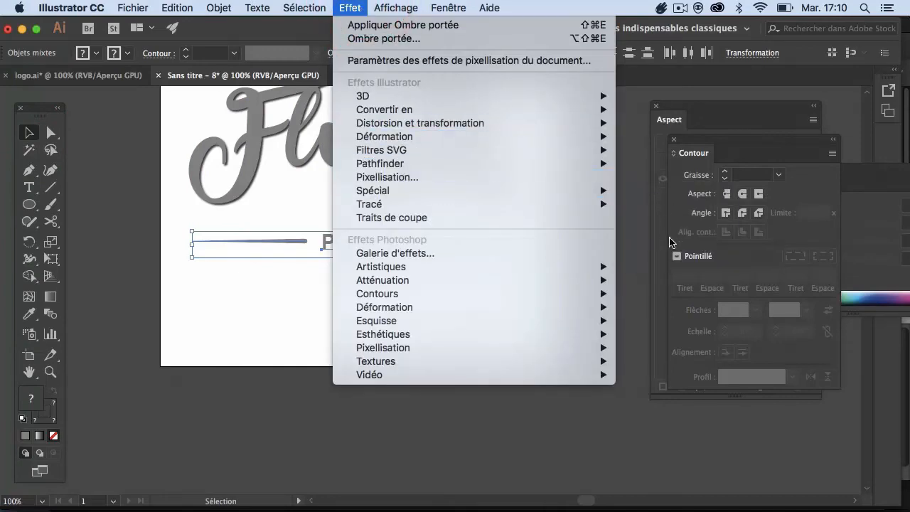
mouse_move(589, 193)
left_click(662, 260)
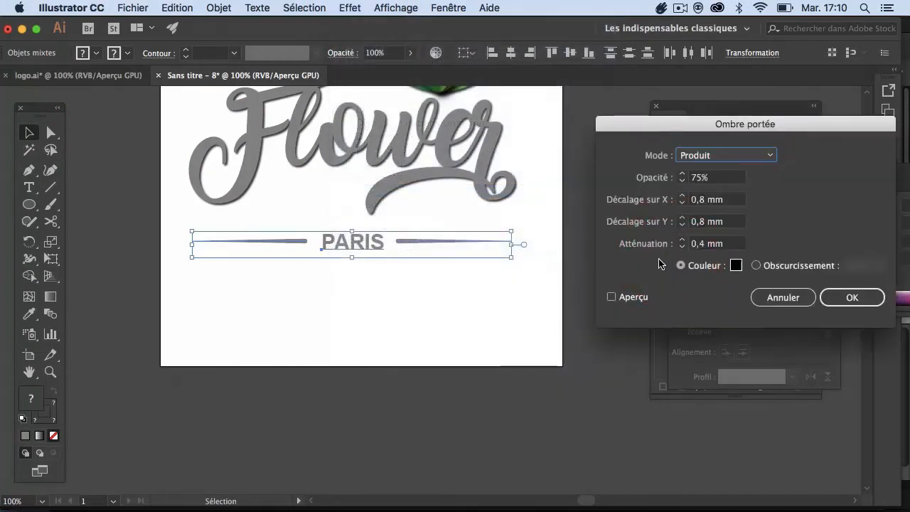
left_click(612, 297)
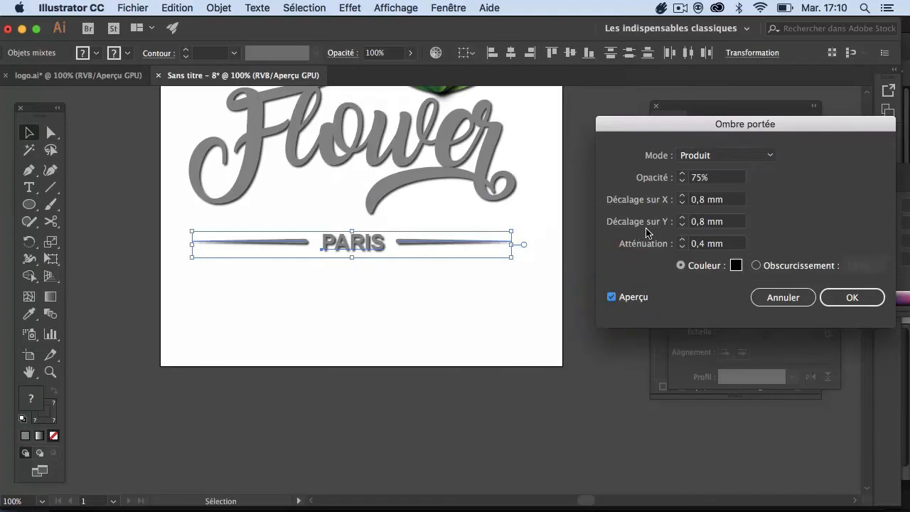
Set the drop shadow's X and Y offsets to 0,3 mm and compare the result with and without preview.
double_click(702, 225)
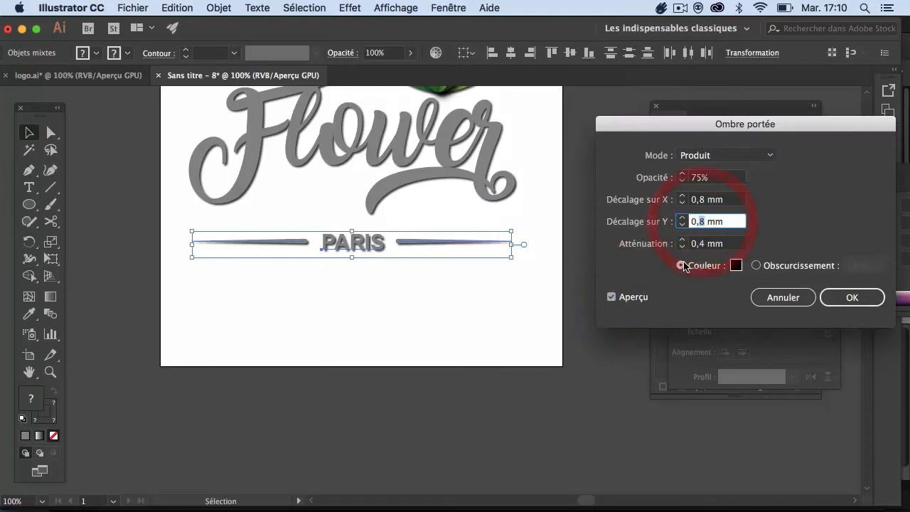
type("3")
double_click(703, 199)
type("3")
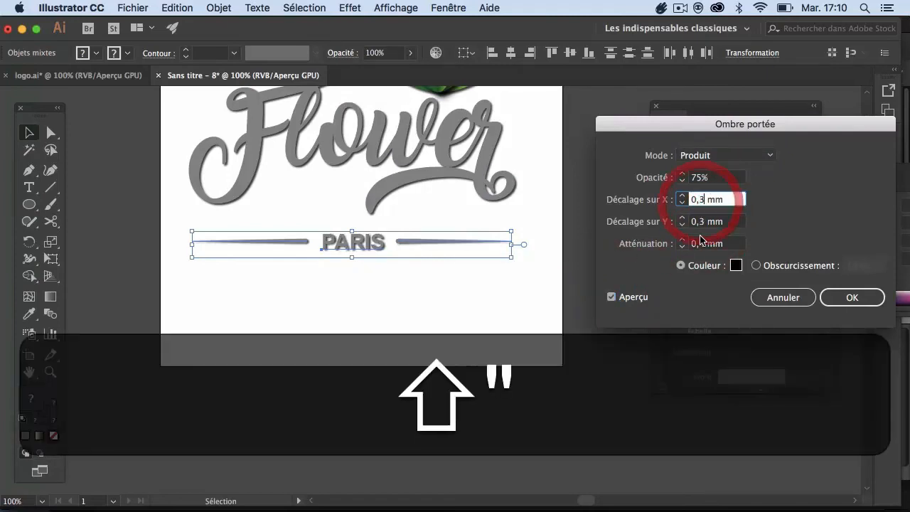
left_click(612, 298)
left_click(612, 297)
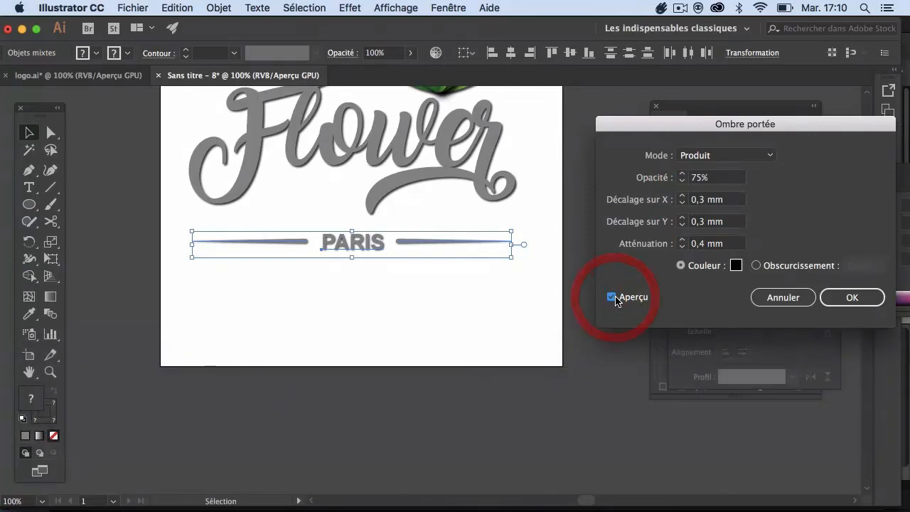
Try drop shadow blurs of 1 mm and 0 mm, apply the effect to PARIS and its flanking lines, and deselect them.
double_click(685, 246)
type("1")
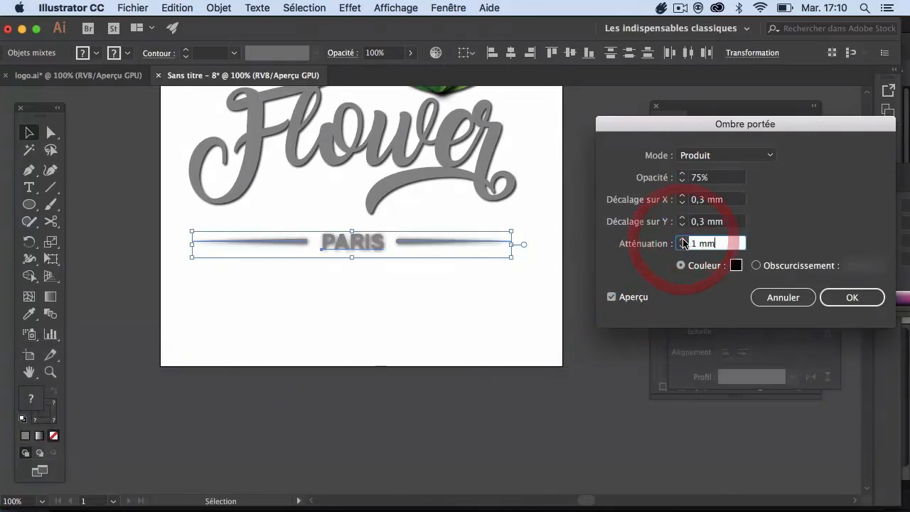
double_click(693, 244)
type("0")
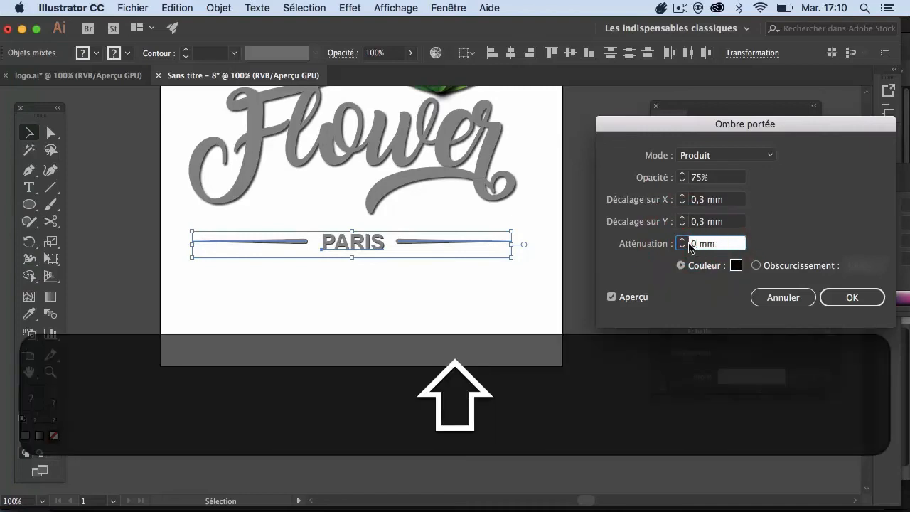
type(".3")
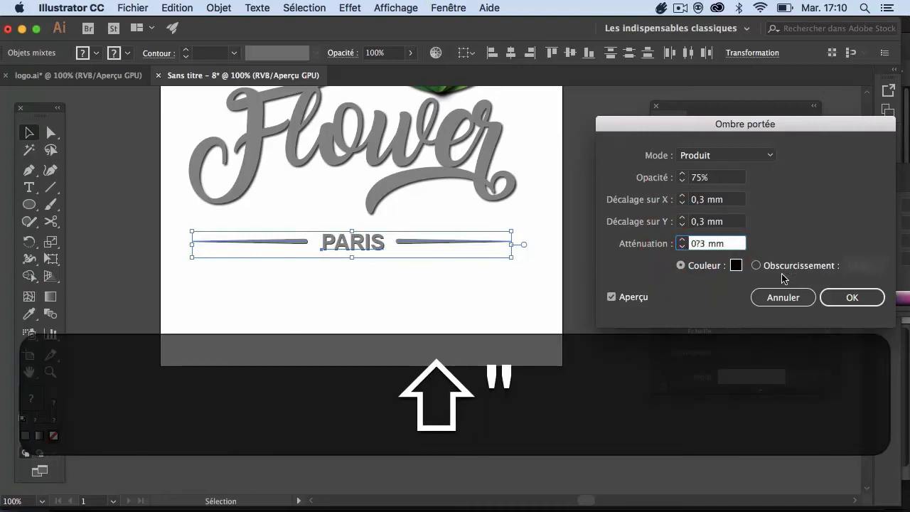
left_click(849, 298)
left_click(465, 331)
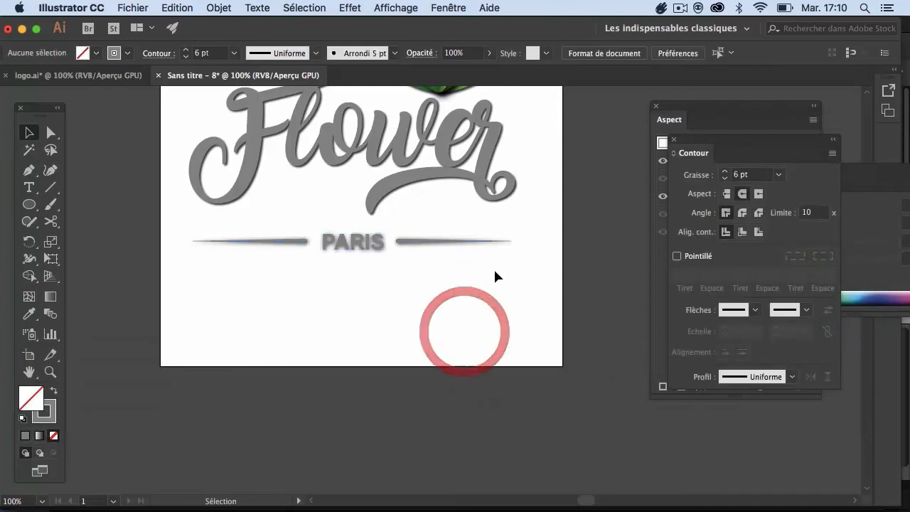
Reselect only PARIS and its two lines, set their drop shadow blur to 0,3 mm, and deselect them.
left_click_drag(328, 263, 286, 239)
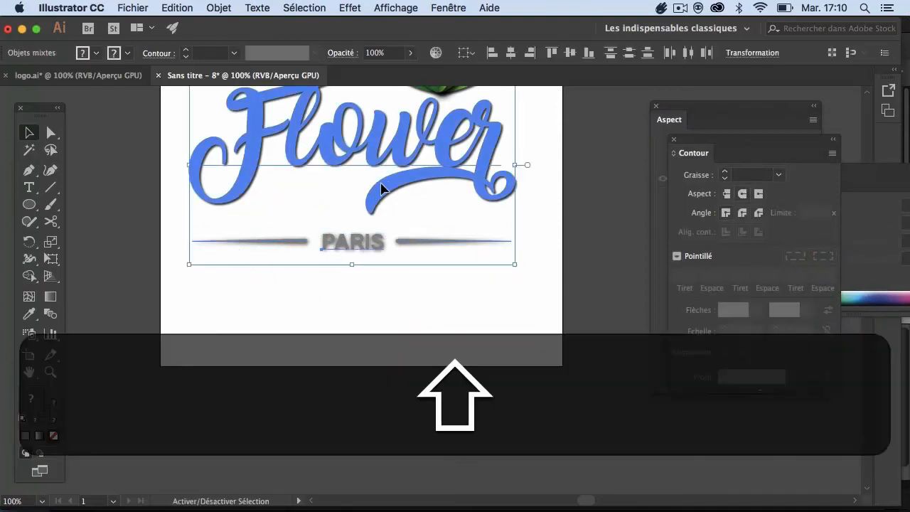
left_click(389, 184, "shift")
left_click(672, 107)
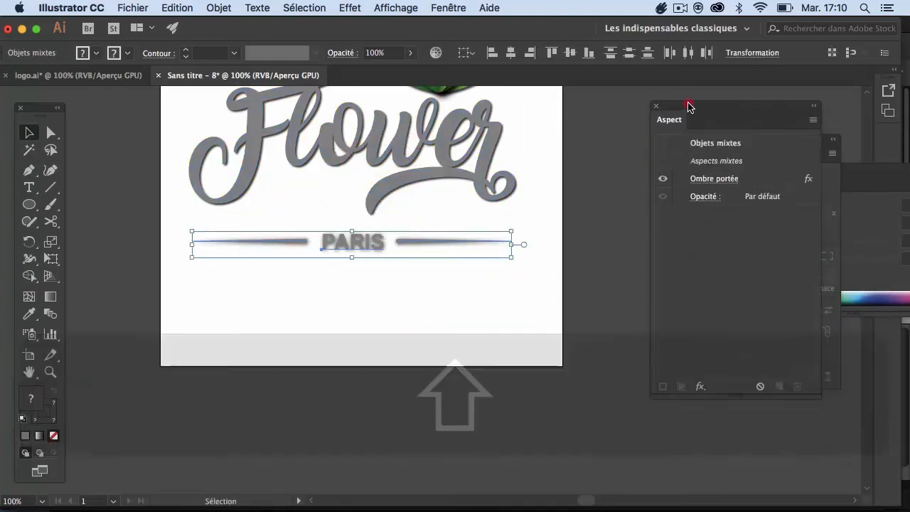
left_click(715, 179)
double_click(695, 244)
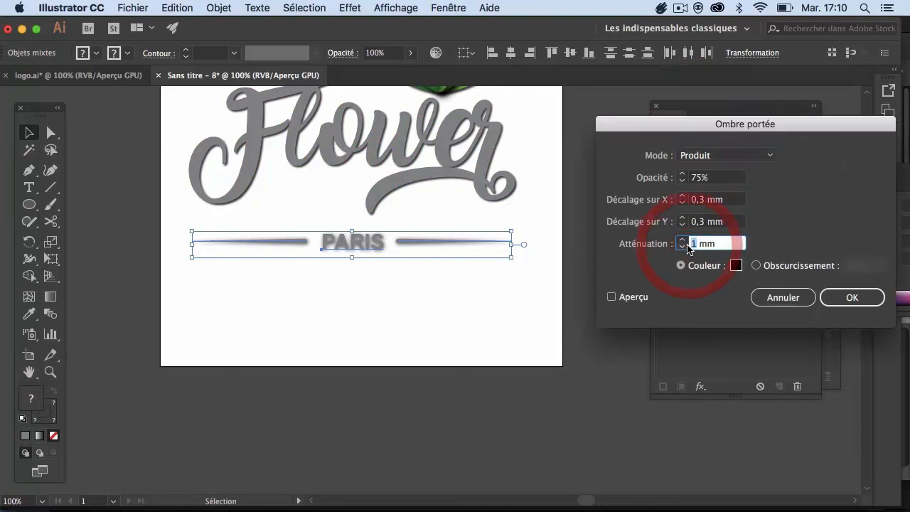
type("0,3")
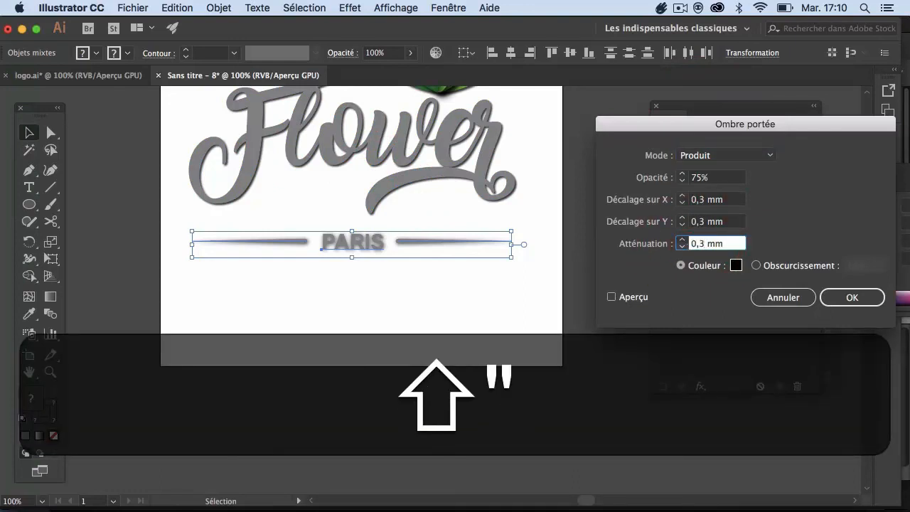
key("Return")
left_click(392, 324)
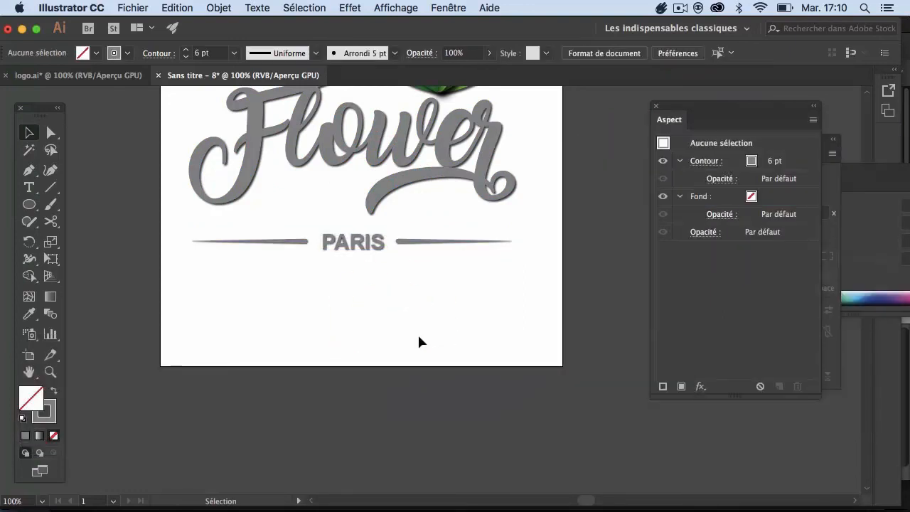
Select PARIS with its two lines, without Flower, nudge them upward closer to Flower, and deselect them.
key("space")
left_click_drag(392, 297, 284, 275)
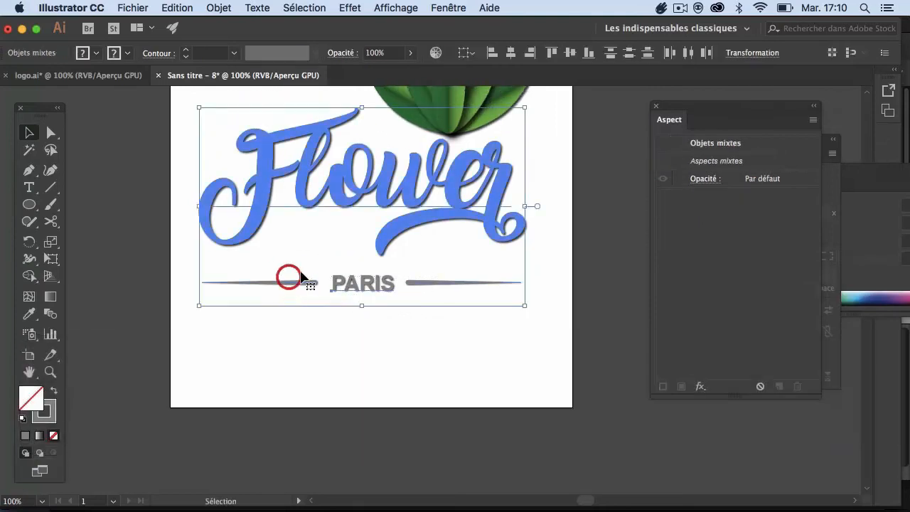
left_click(393, 227, "shift")
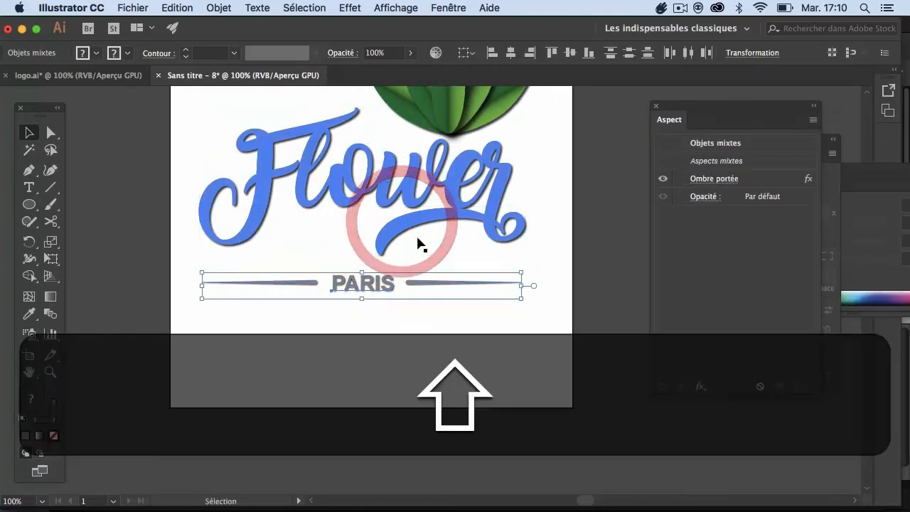
key("Up")
key("Up")
key("Up")
key("Up")
key("Up")
key("Up")
key("Up")
key("Up")
key("Up")
key("Up")
key("Up")
key("Up")
key("Up")
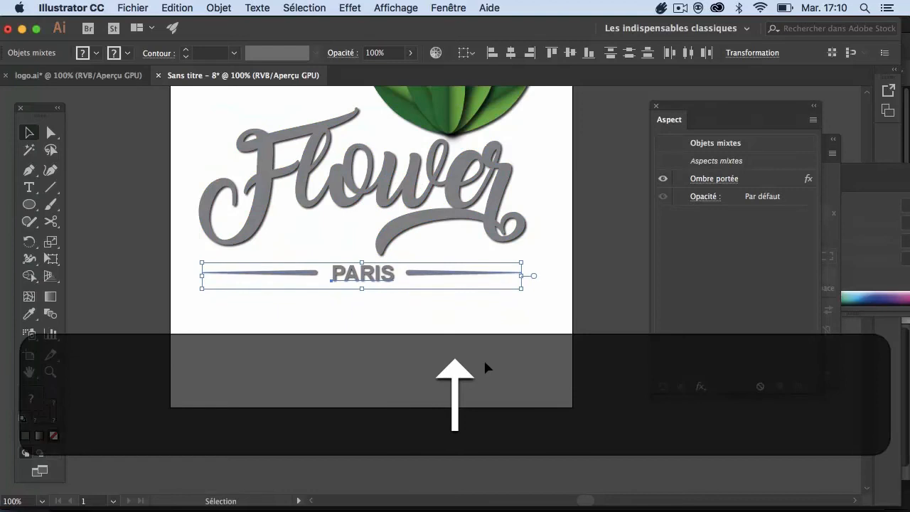
left_click(476, 345)
Try to convert the Flower text to outlines and deselect it.
key("space")
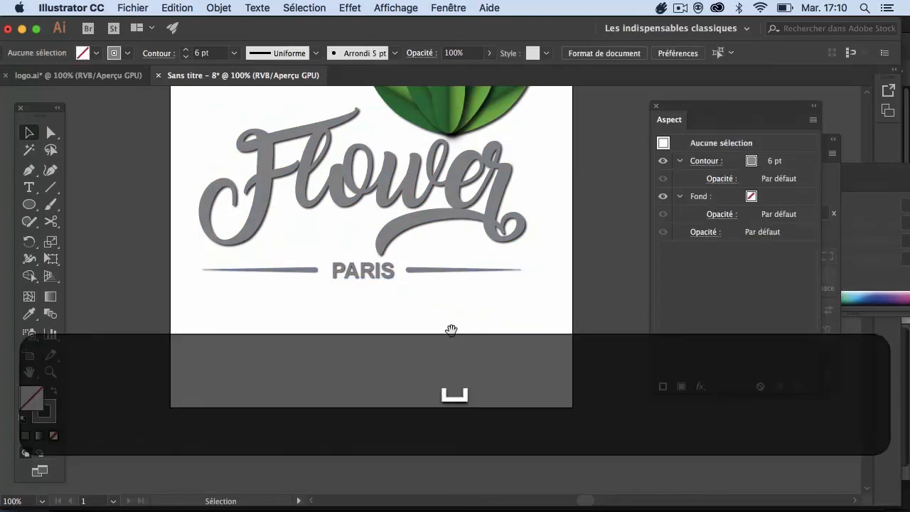
left_click_drag(440, 325, 467, 434)
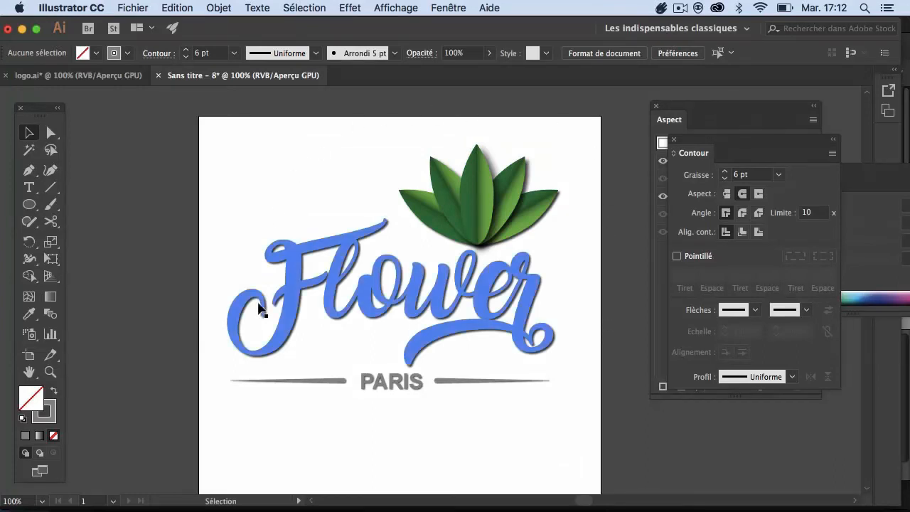
left_click(487, 303)
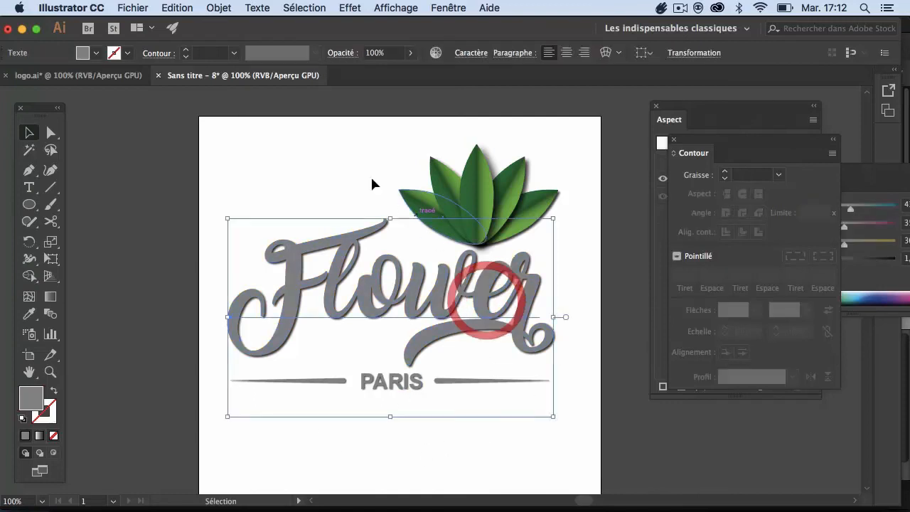
left_click(257, 8)
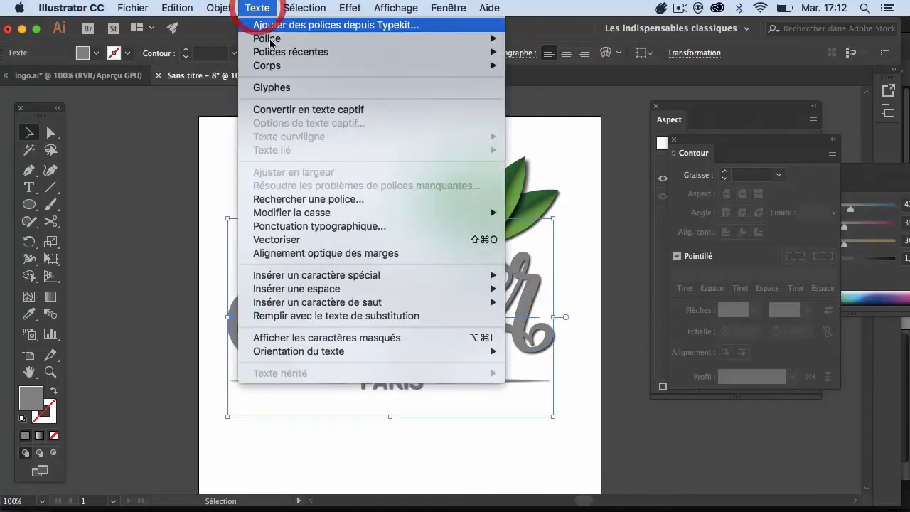
left_click(310, 239)
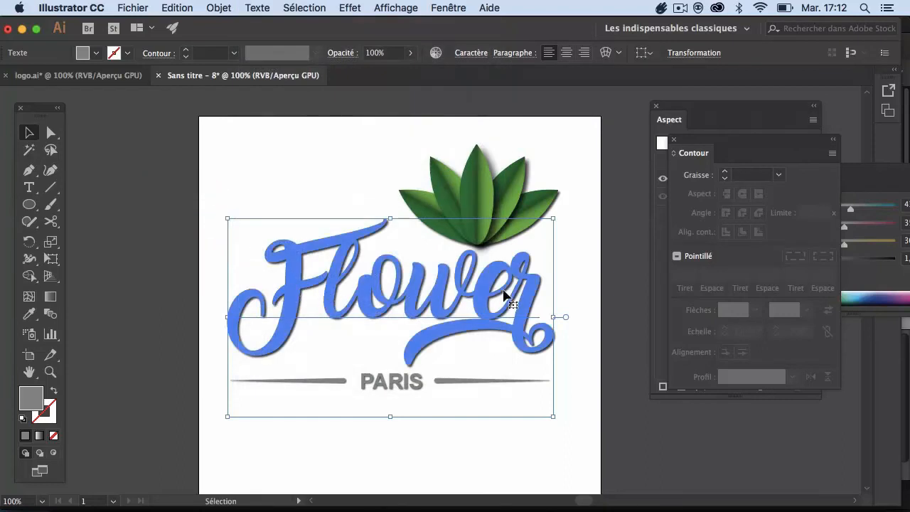
left_click(597, 321)
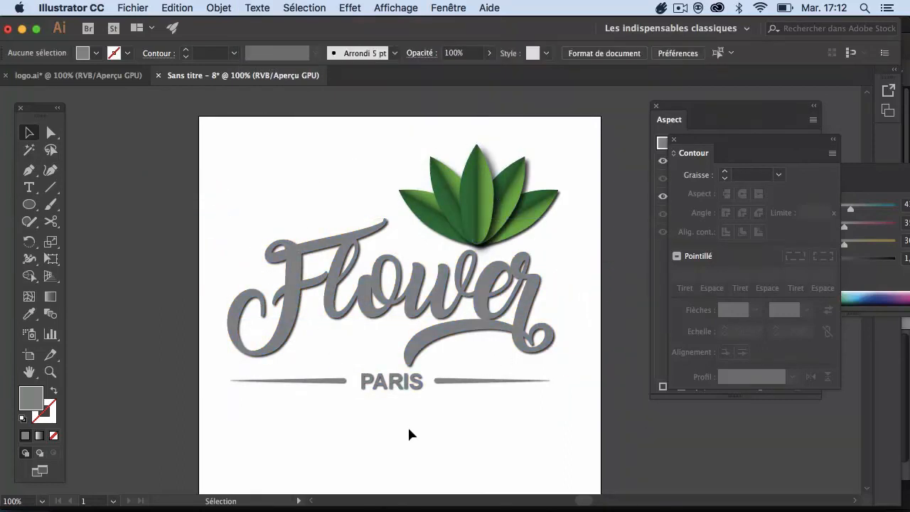
left_click(214, 192)
Start saving the logo under a new name in Adobe Illustrator (ai) format and choose the RLOS DESIGN drive.
key("shift+super+s")
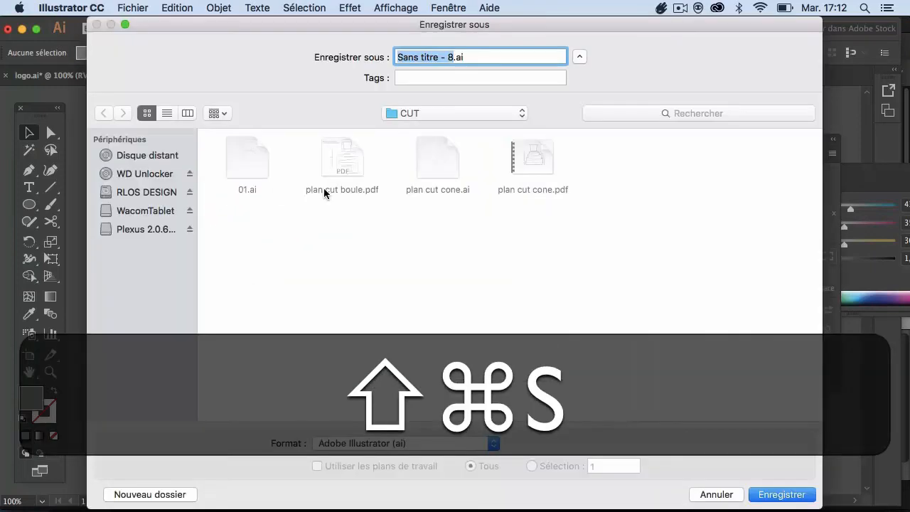
left_click(435, 113)
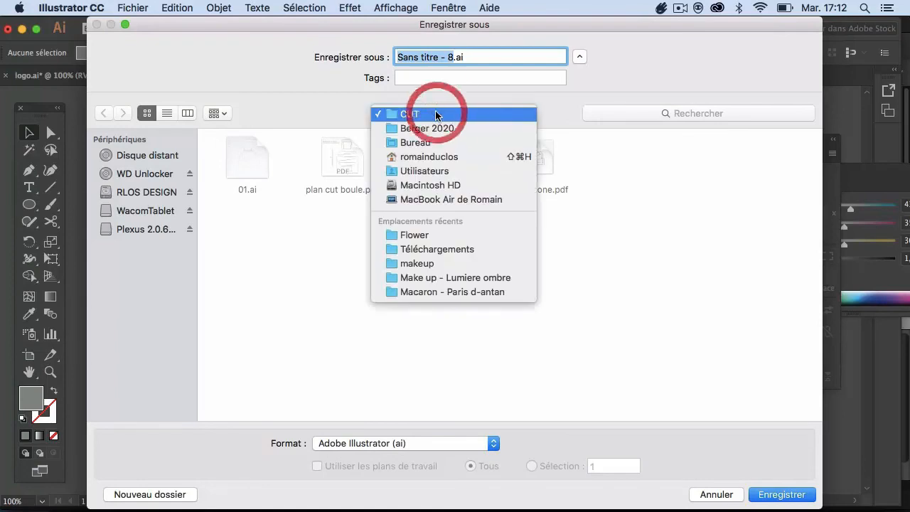
left_click(256, 284)
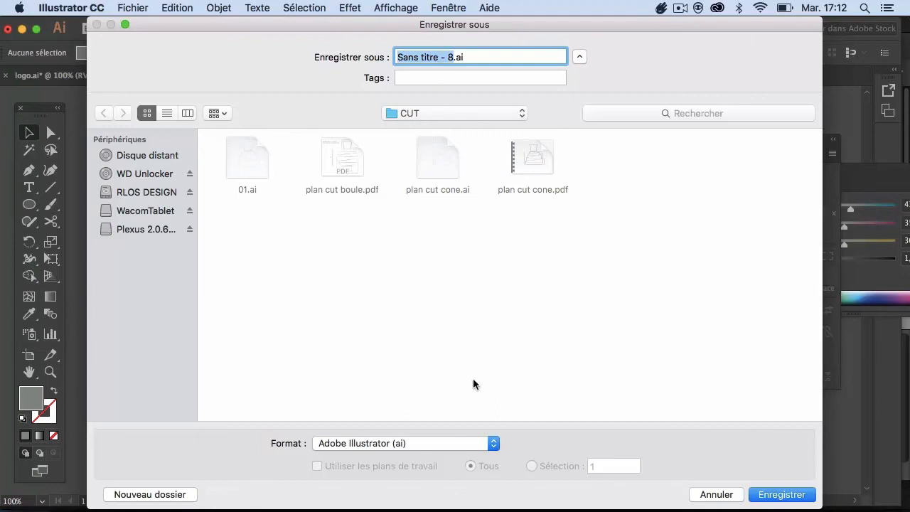
left_click(463, 442)
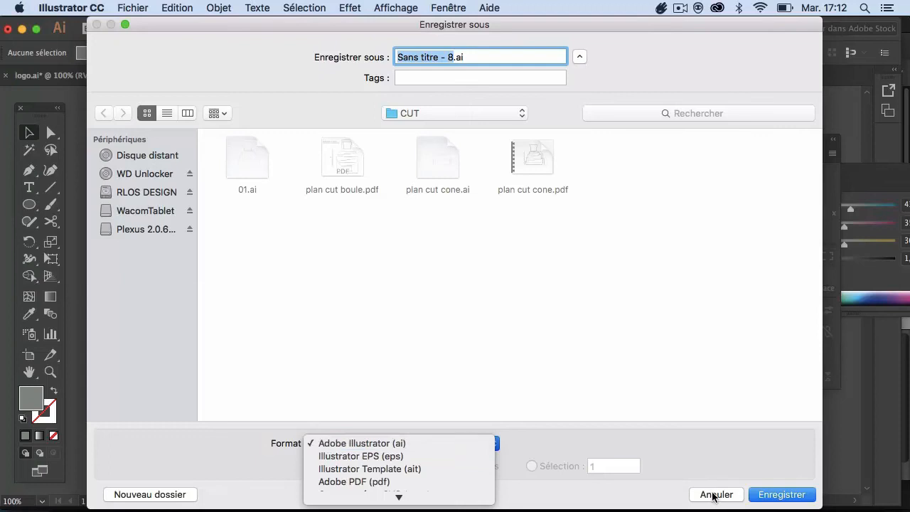
left_click(162, 193)
left_click(162, 193)
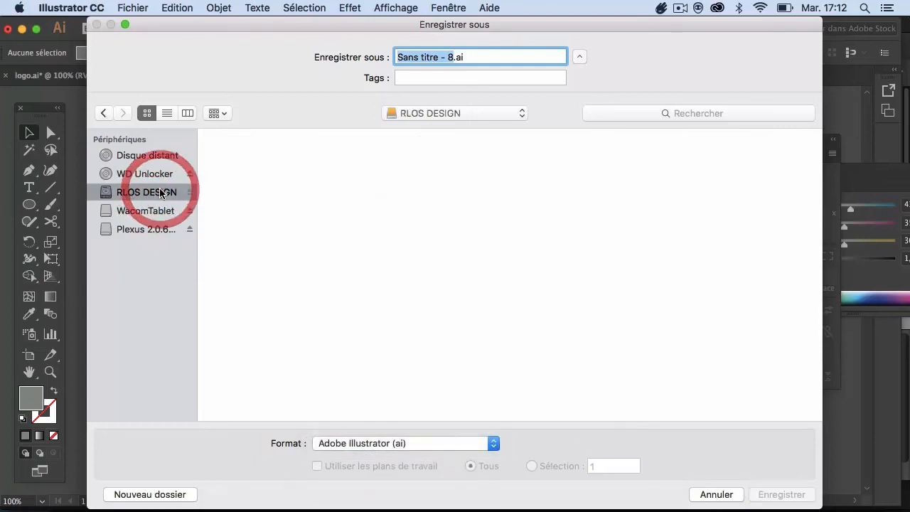
Set the save location to the Flower folder inside FORMATION EN LIGNE, AI, ATELIERS LOGO.
double_click(645, 157)
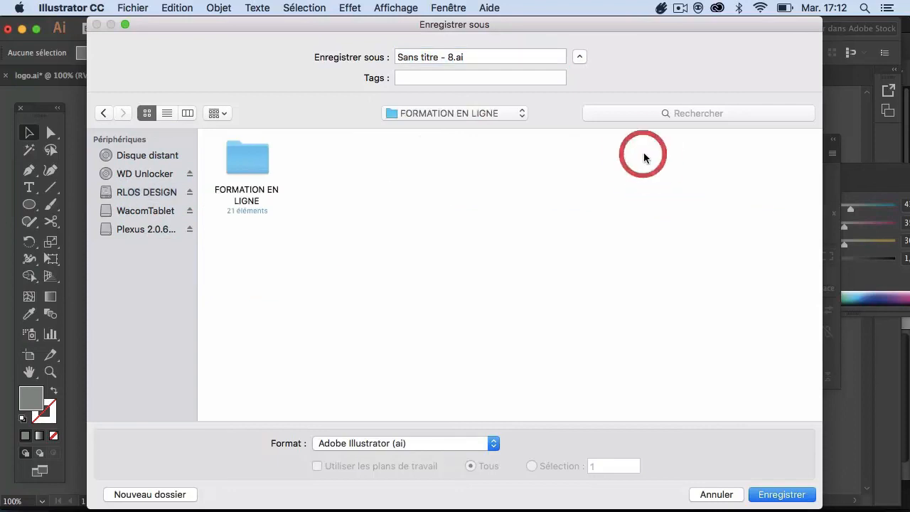
left_click(248, 163)
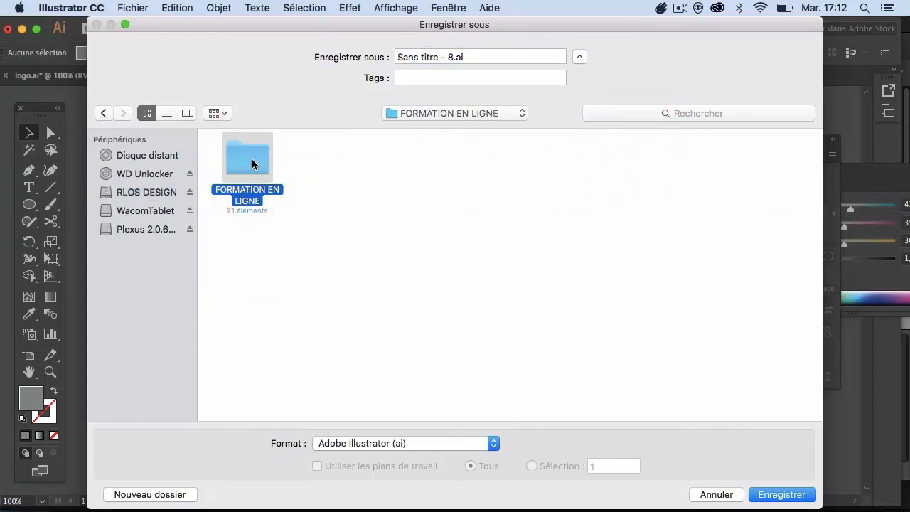
double_click(252, 162)
left_click(446, 163)
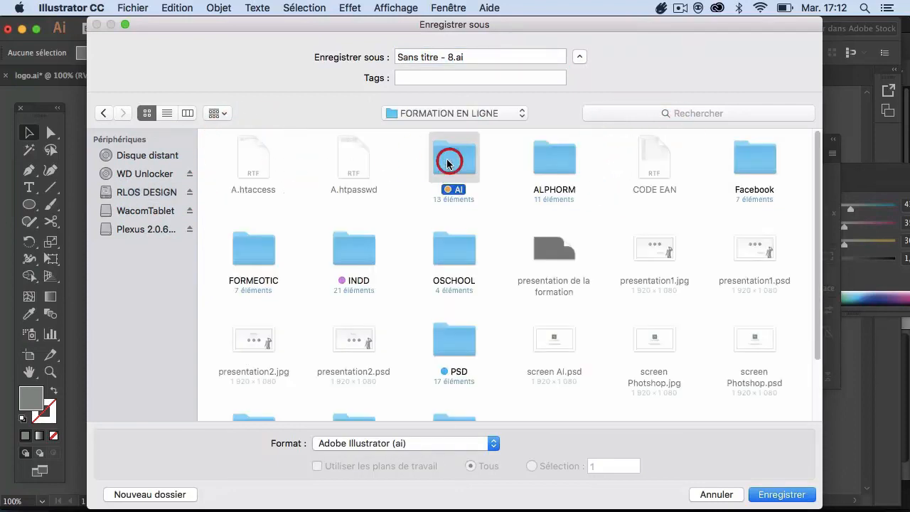
double_click(446, 163)
left_click(372, 160)
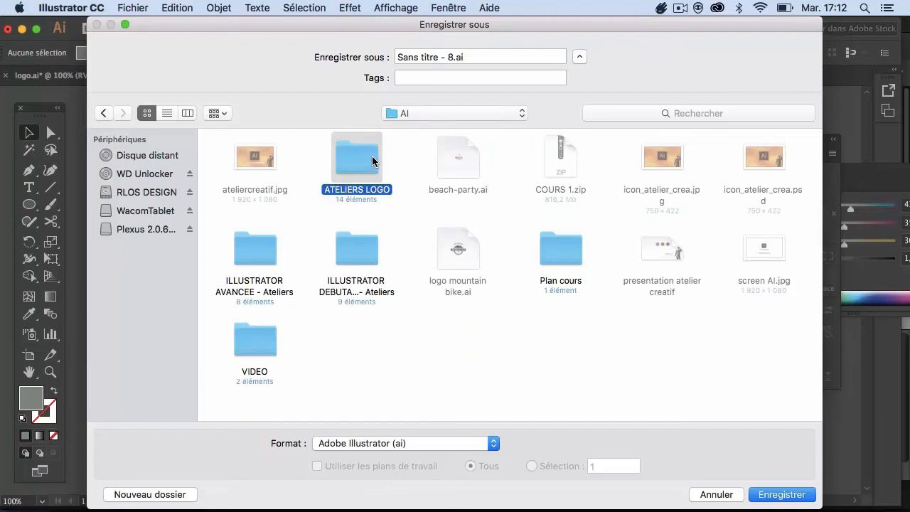
double_click(371, 158)
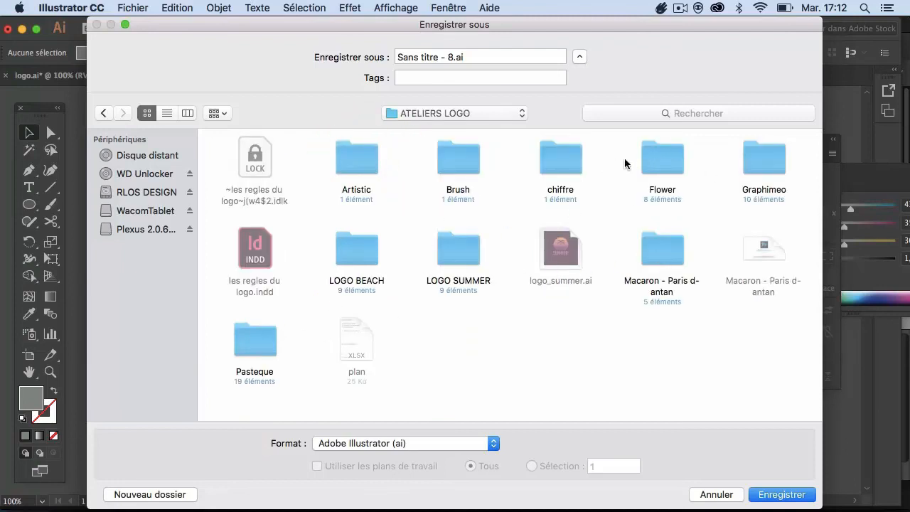
left_click(662, 158)
double_click(652, 152)
Name the file "logo fin.ai" and save it in Illustrator CC version with the default options.
left_click_drag(453, 56, 402, 58)
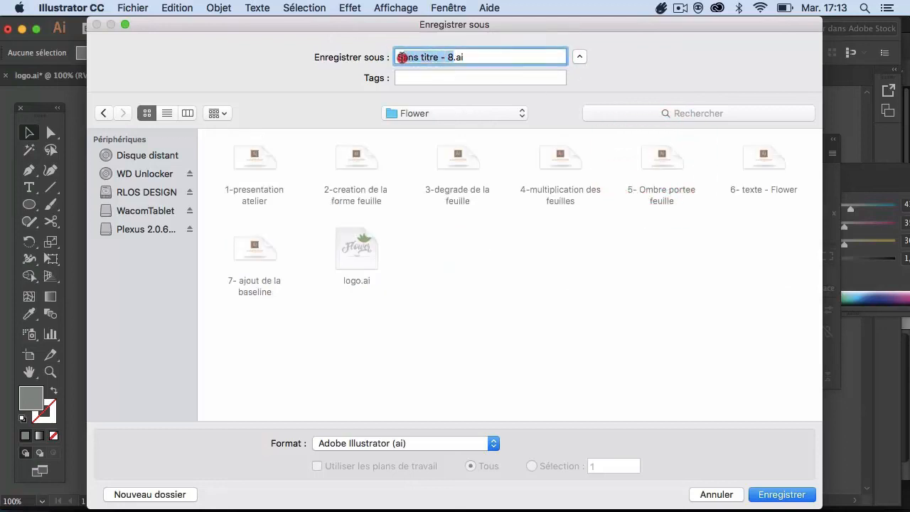
type("logo f")
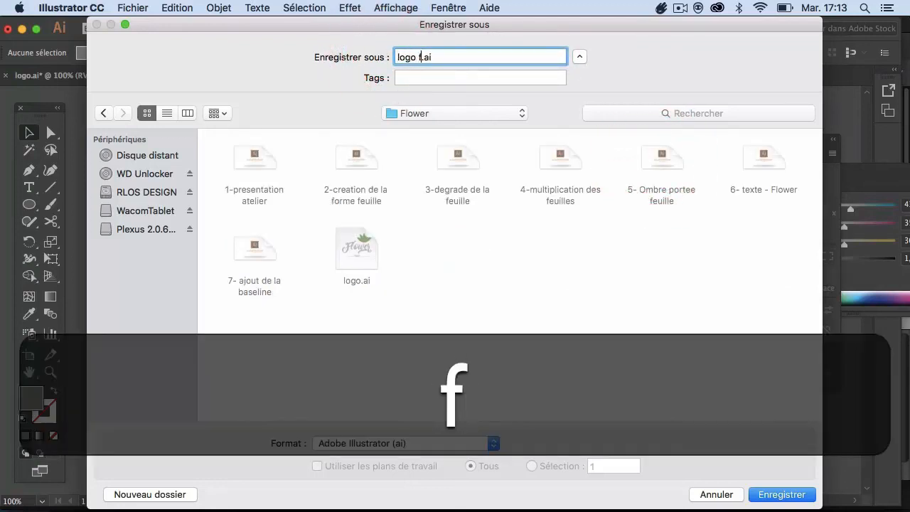
type("in")
key("Return")
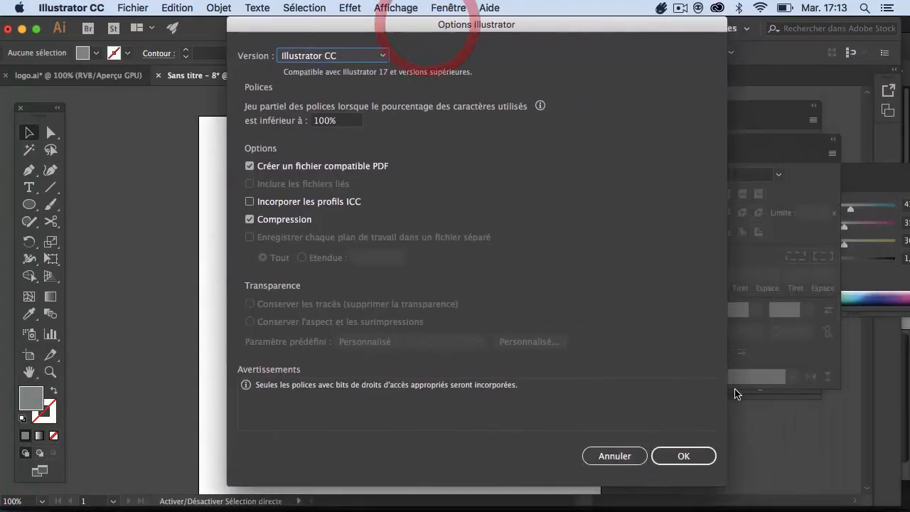
left_click(693, 456)
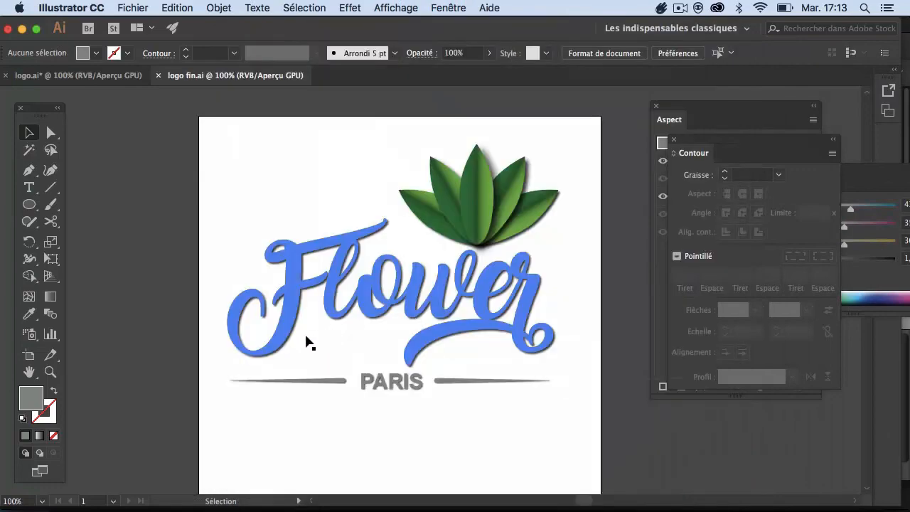
key("shift")
key("shift+super+s")
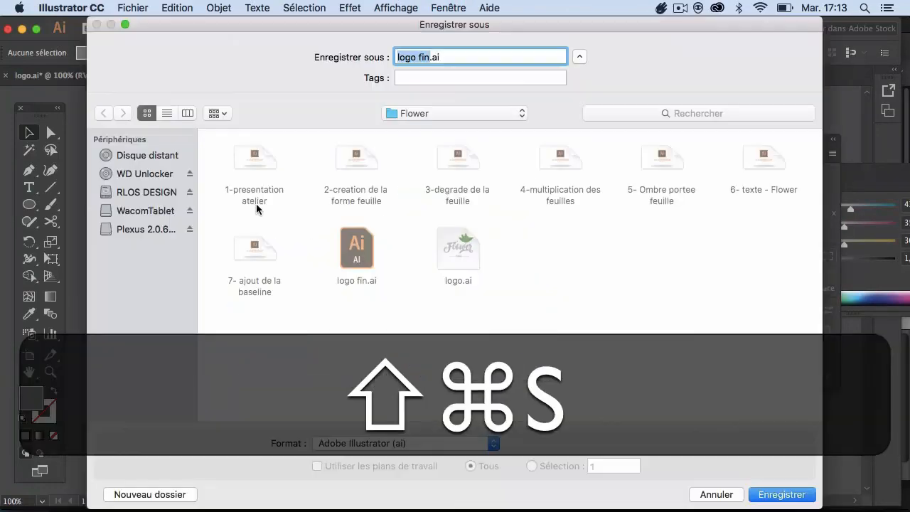
left_click(704, 491)
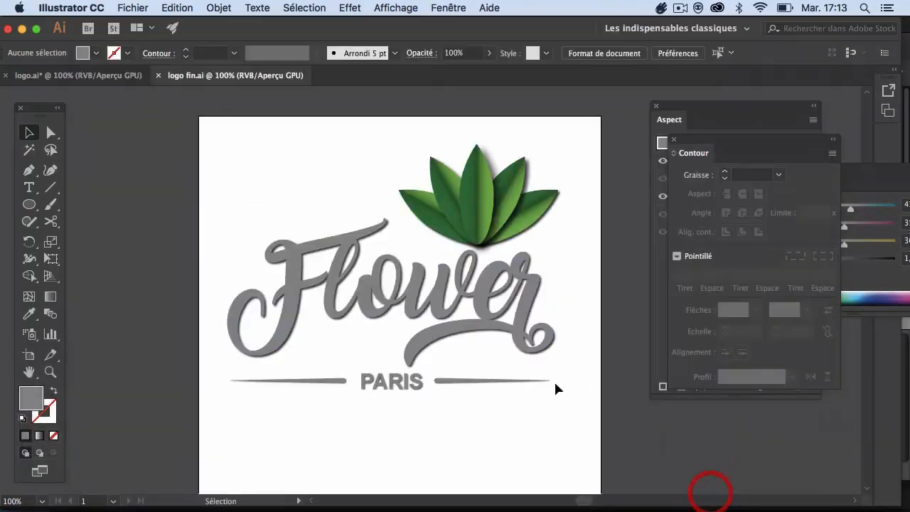
Save the logo as "logo fin.pdf" in Adobe PDF format in the Flower folder, using the [Illustrator par défaut] preset.
left_click(134, 8)
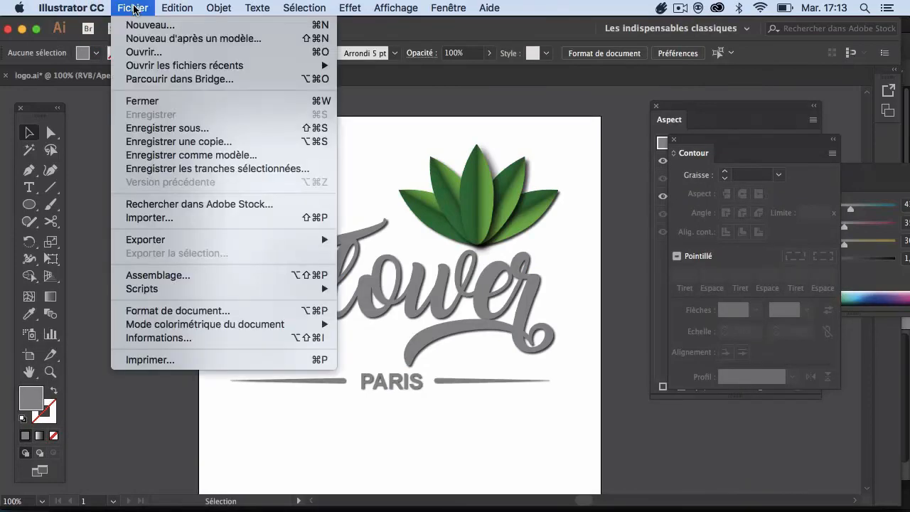
left_click(202, 128)
left_click(463, 442)
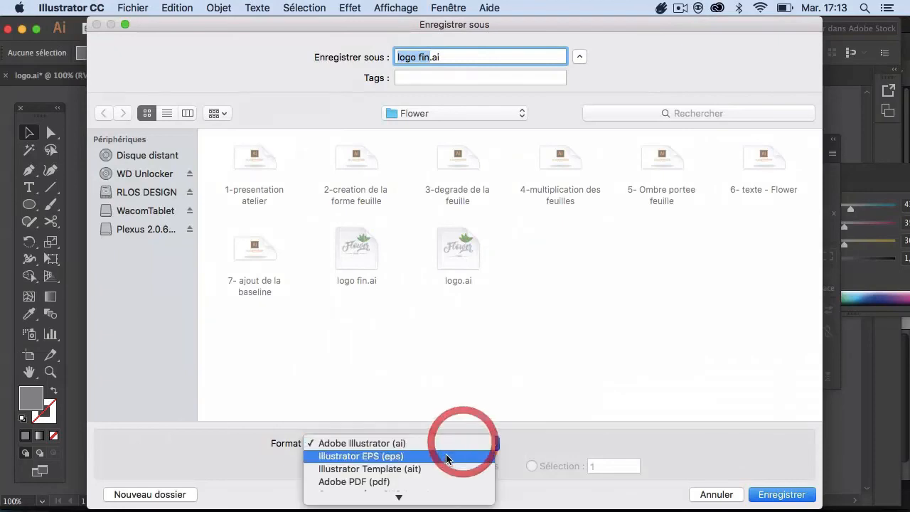
left_click(434, 480)
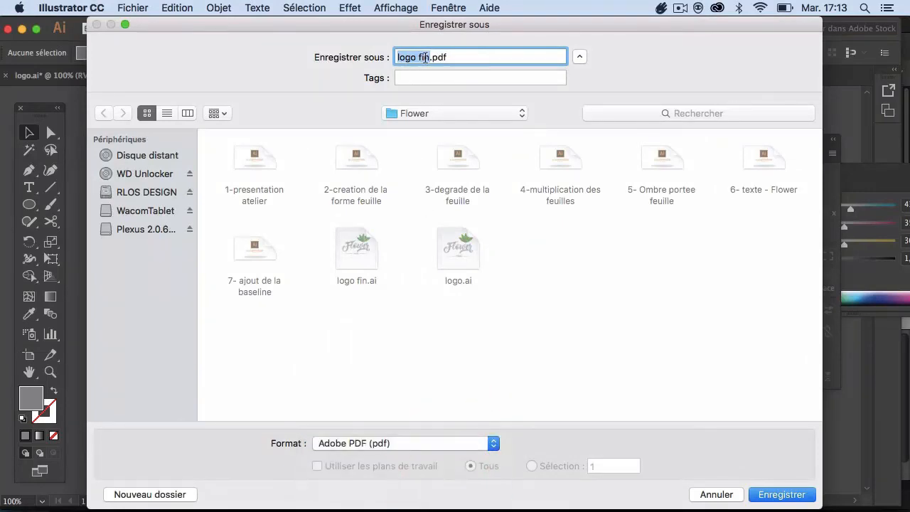
left_click(787, 492)
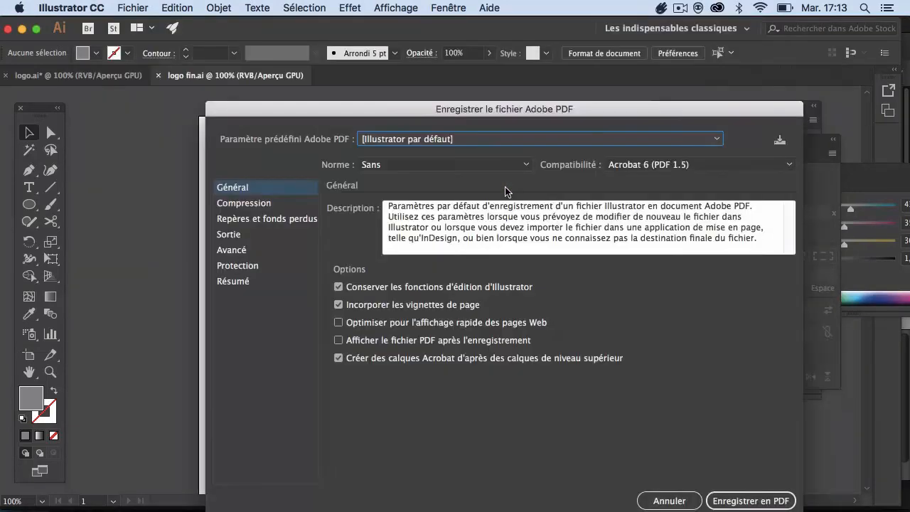
left_click(751, 500)
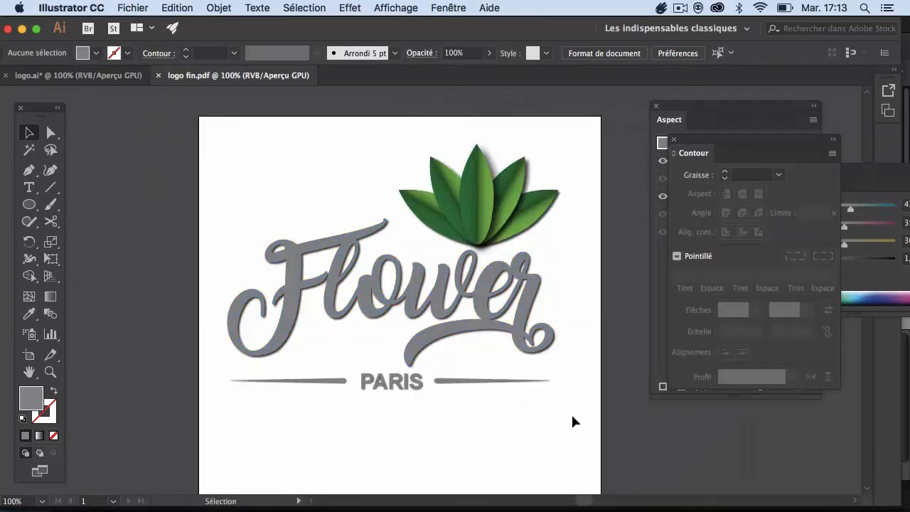
Select the entire logo artwork and convert the Flower and PARIS texts to outlines.
left_click(517, 334)
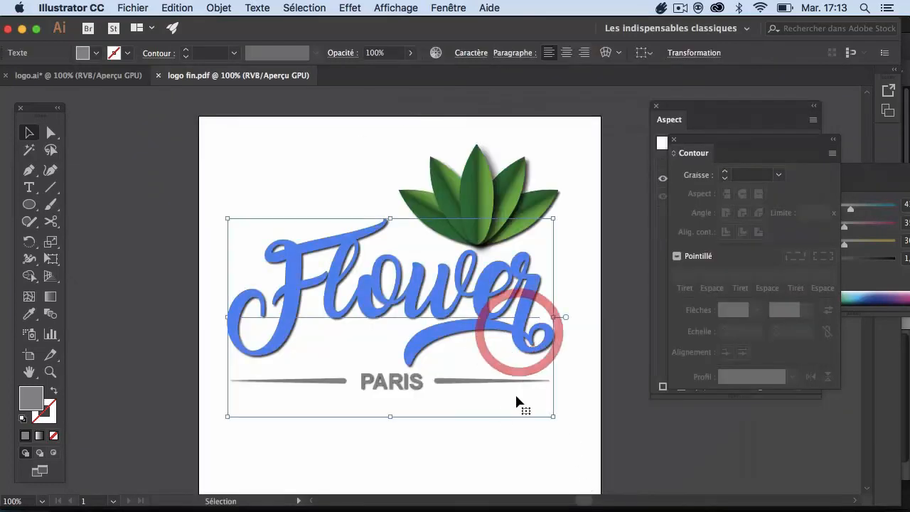
left_click(414, 384, "shift")
left_click(488, 427)
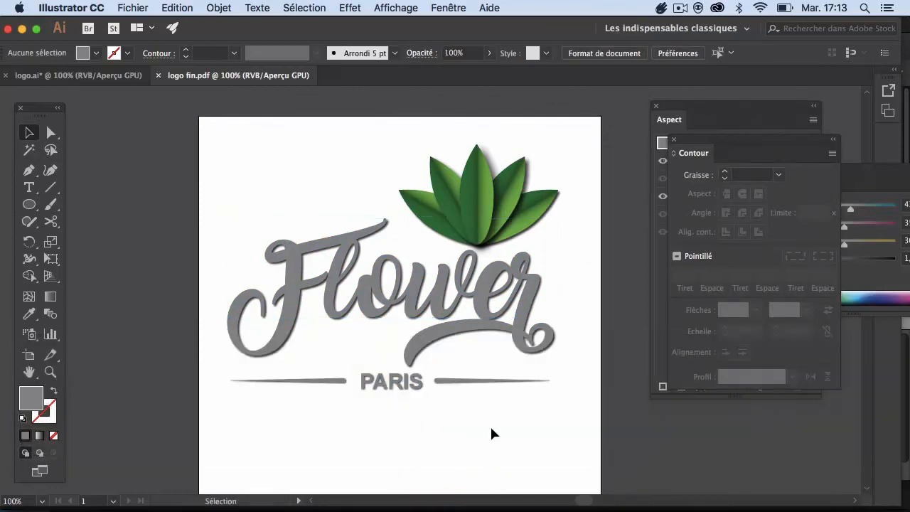
key("super+a")
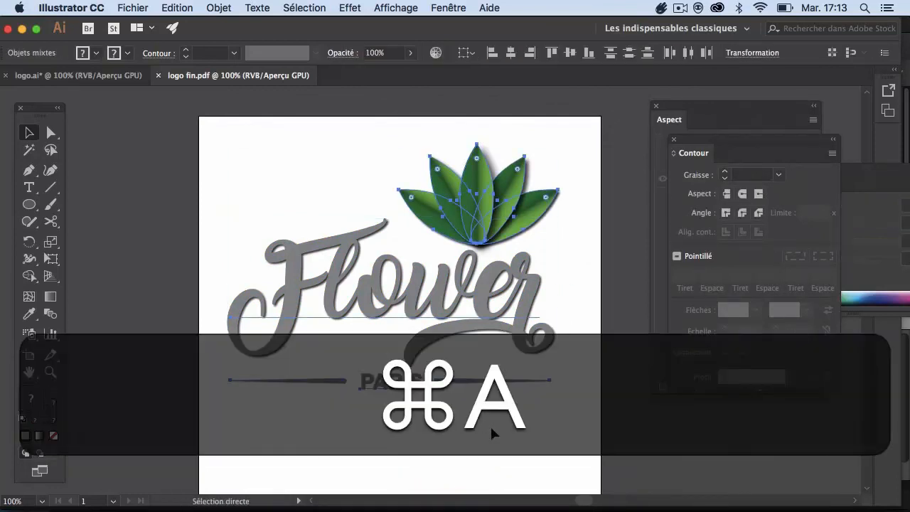
left_click(257, 8)
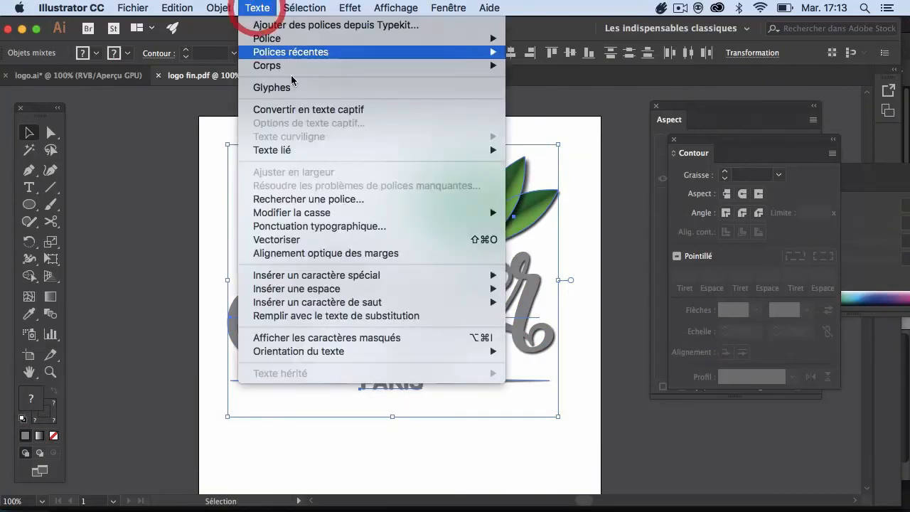
left_click(336, 239)
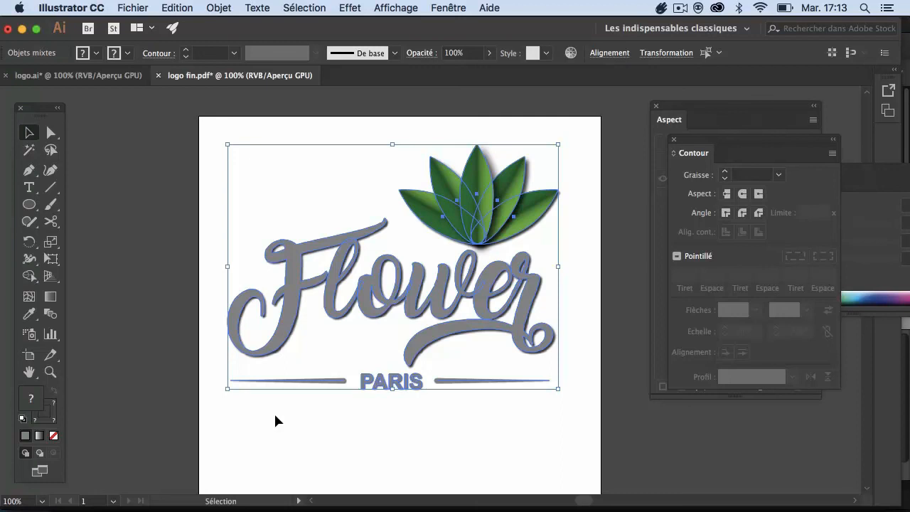
Save the outlined logo as a separate PDF named "logo fin-vecto.pdf" in the Flower folder and deselect the artwork.
left_click(135, 9)
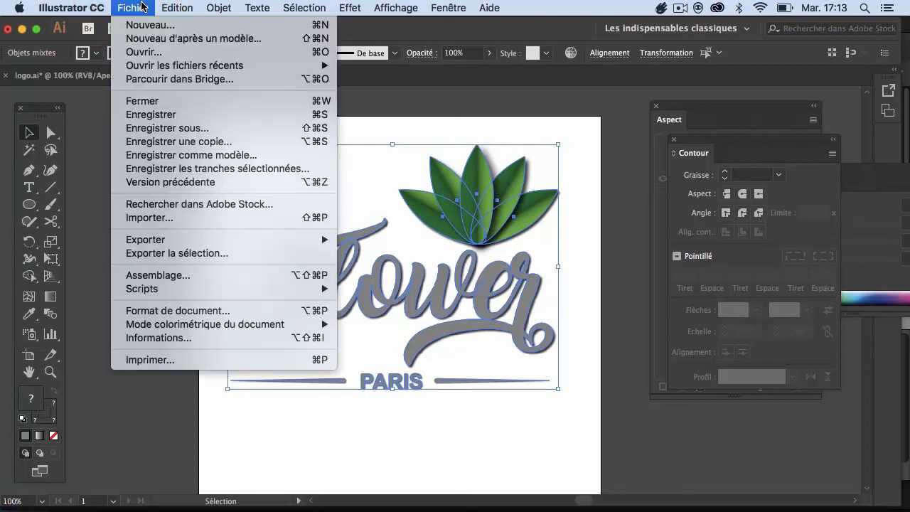
left_click(203, 128)
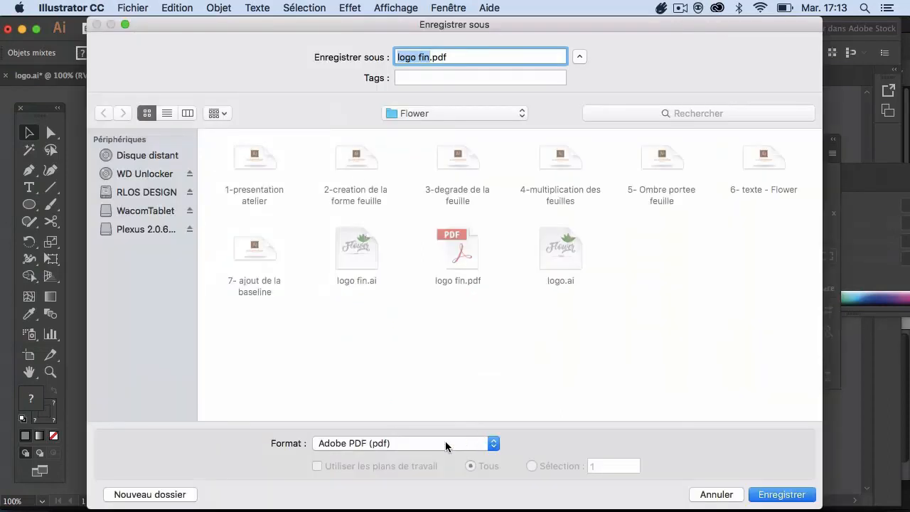
left_click(431, 57)
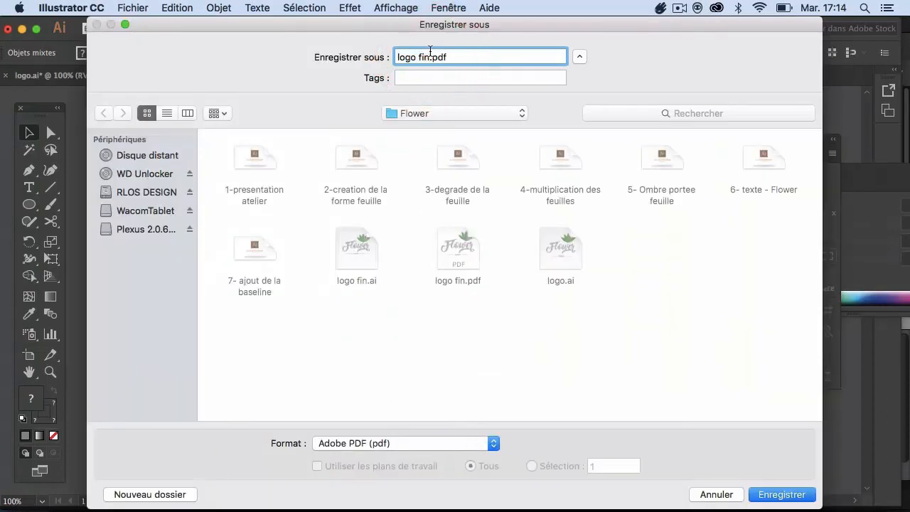
type("-vecto")
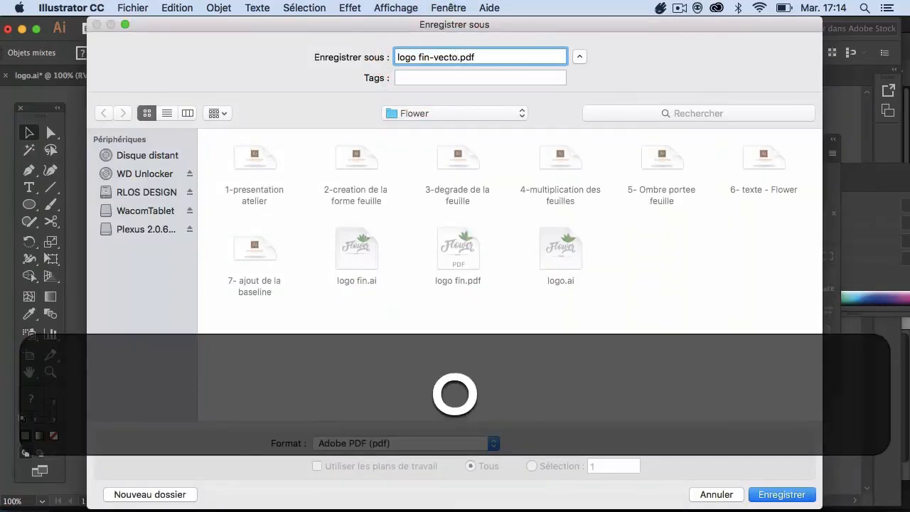
key("Return")
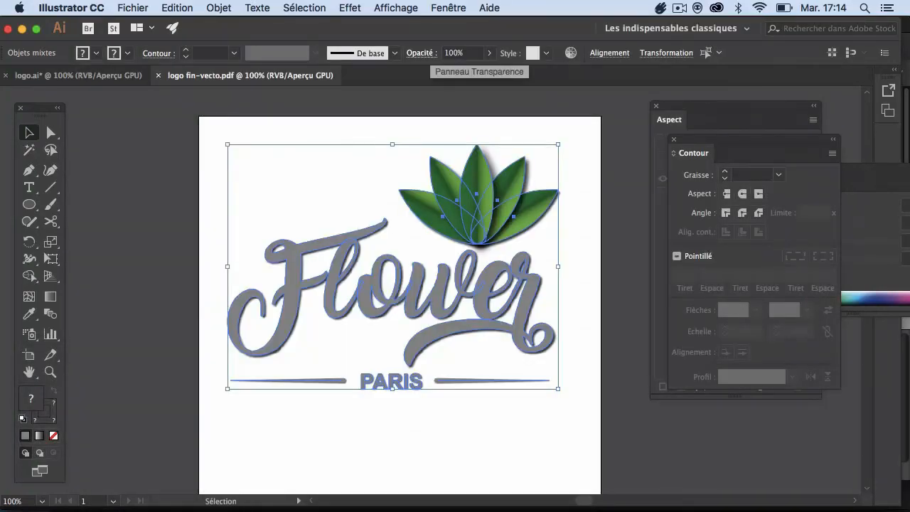
left_click(145, 249)
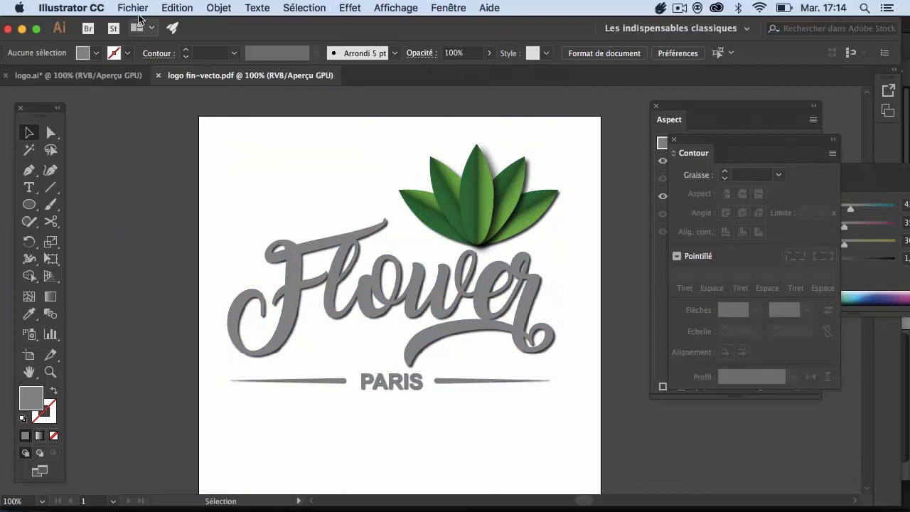
Start a Save for Web export of the logo, trying PNG-8 and settling on the PNG-24 format.
mouse_move(169, 241)
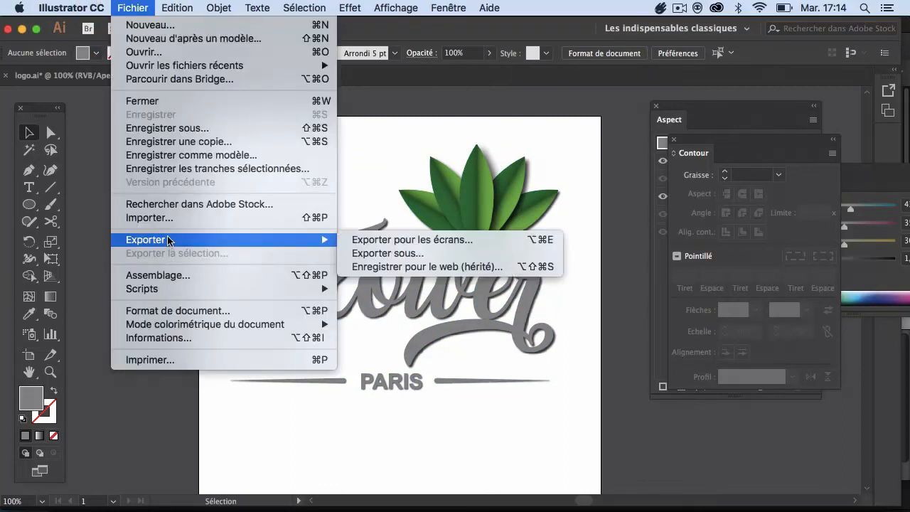
left_click(395, 266)
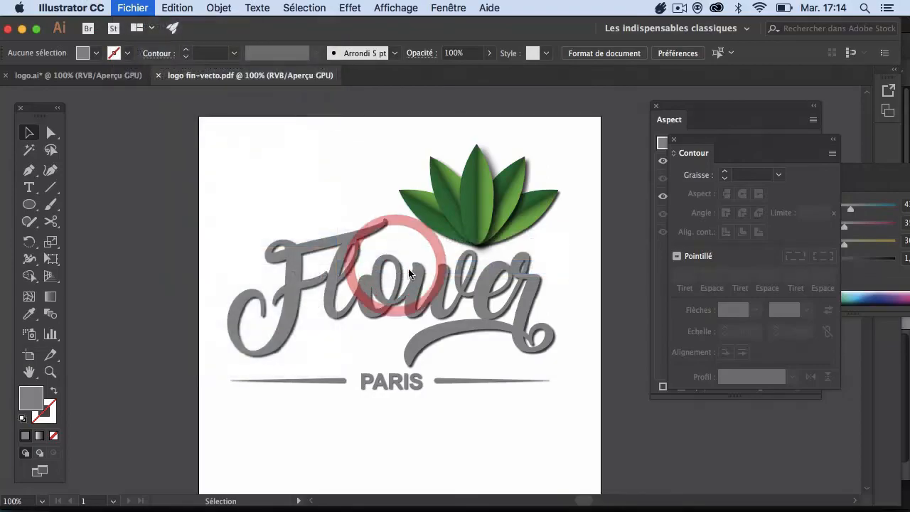
left_click(657, 84)
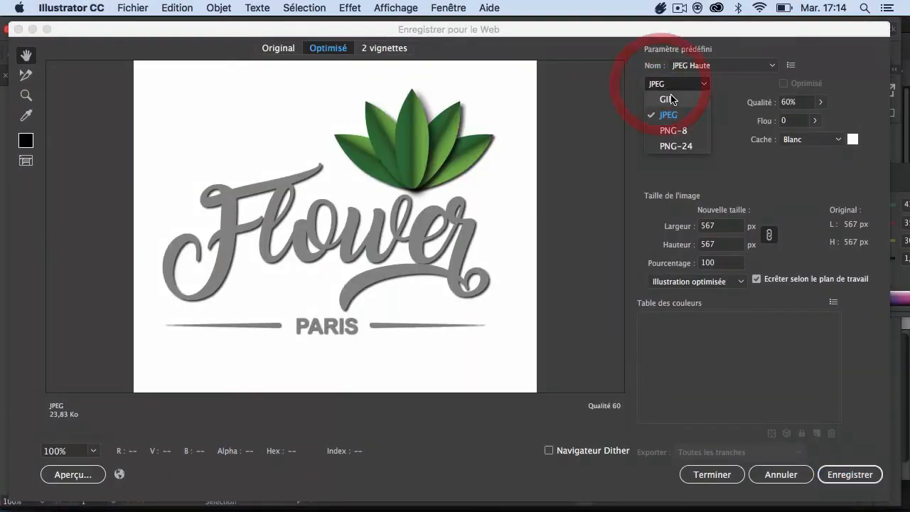
left_click(674, 130)
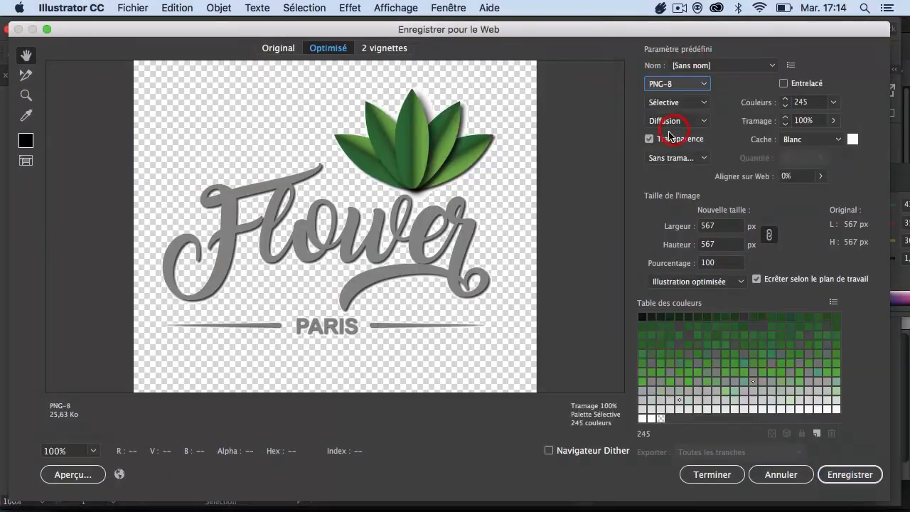
left_click(690, 84)
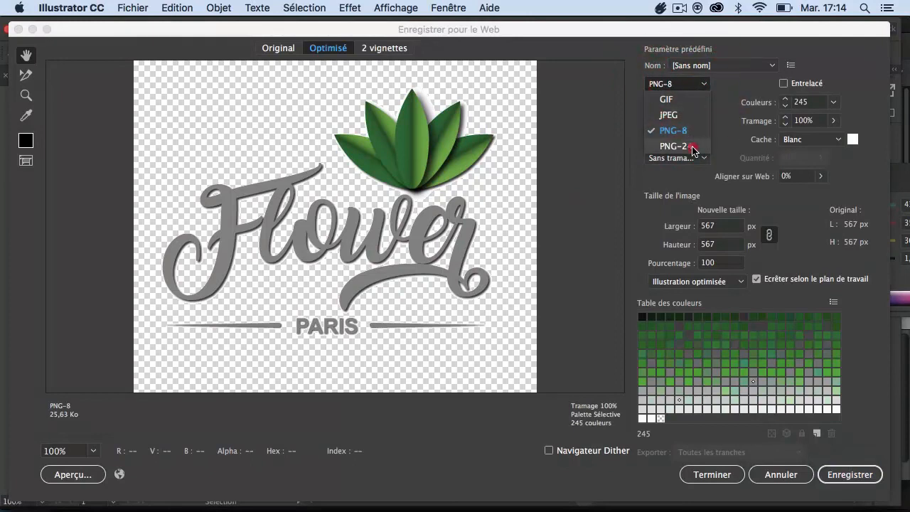
left_click(694, 148)
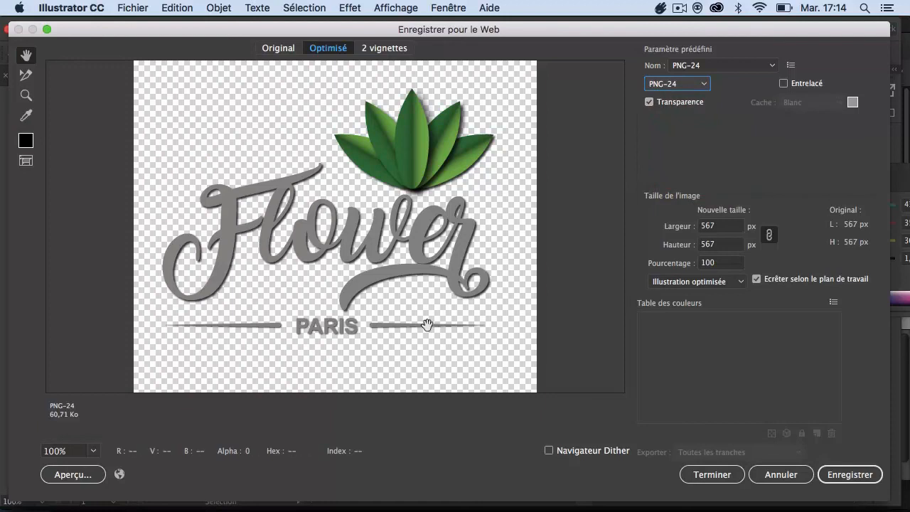
Set the exported image's width to 1500 px with the proportions linked.
left_click(723, 228)
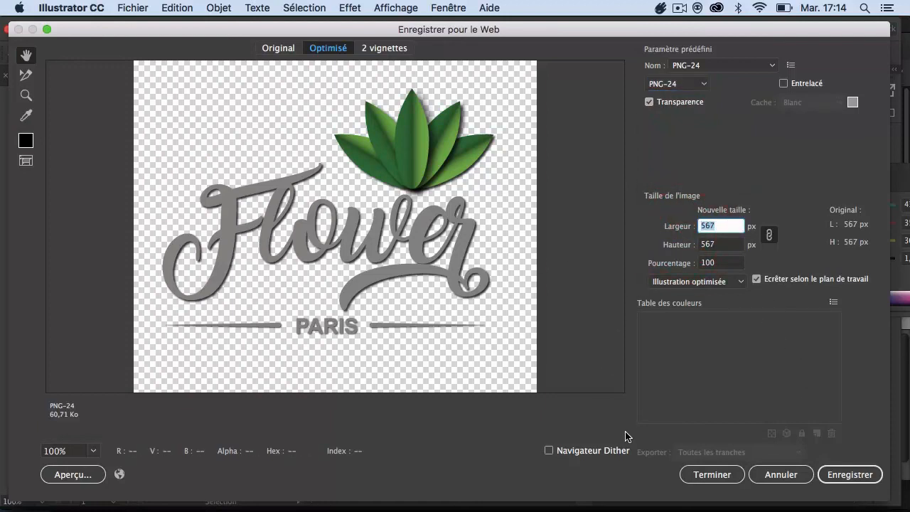
type("1")
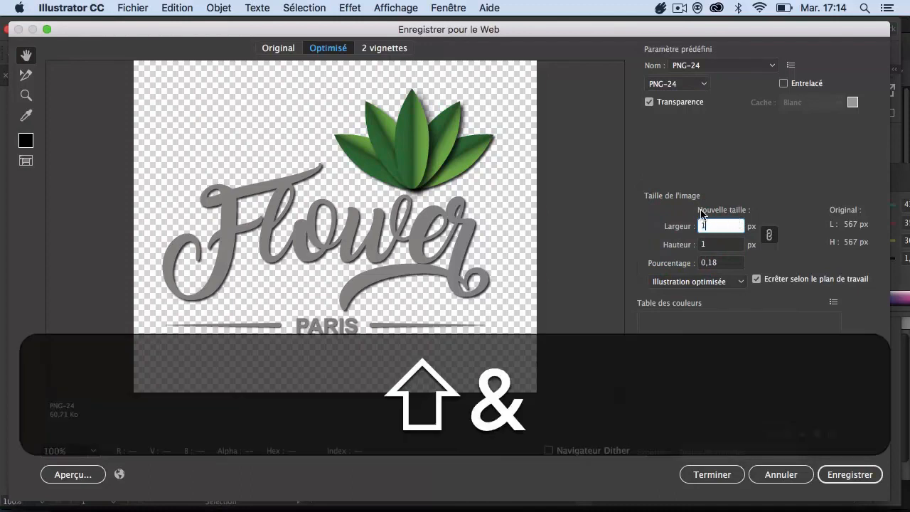
type("500")
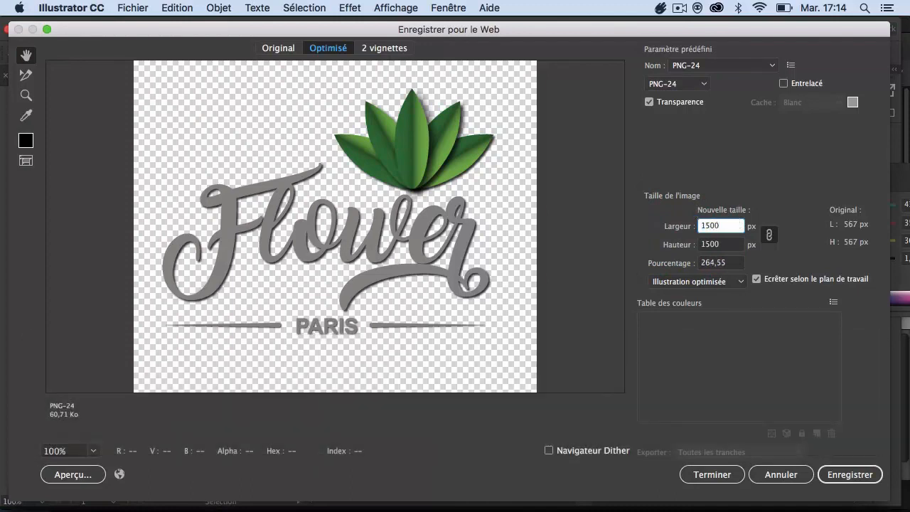
left_click(860, 474)
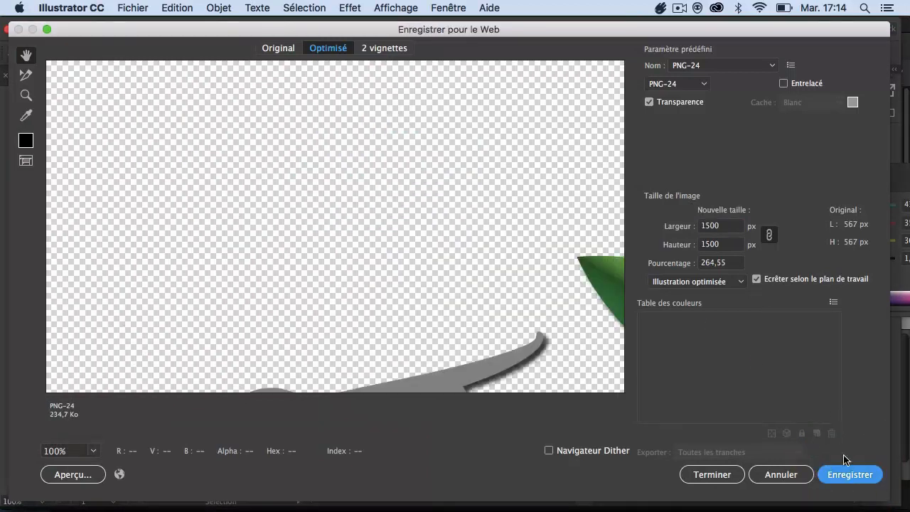
Start saving the optimized image, choose the RLOS DESIGN drive, and cancel both the save and the web export.
left_click(851, 475)
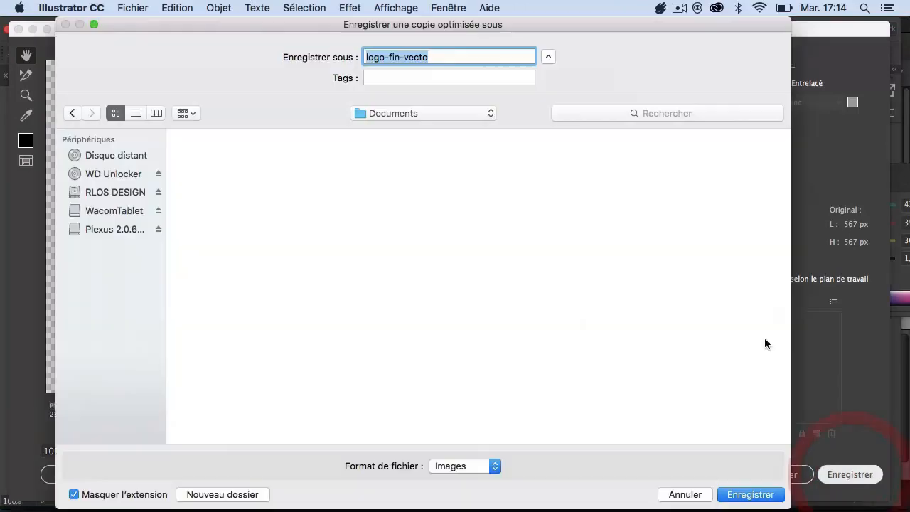
left_click(116, 192)
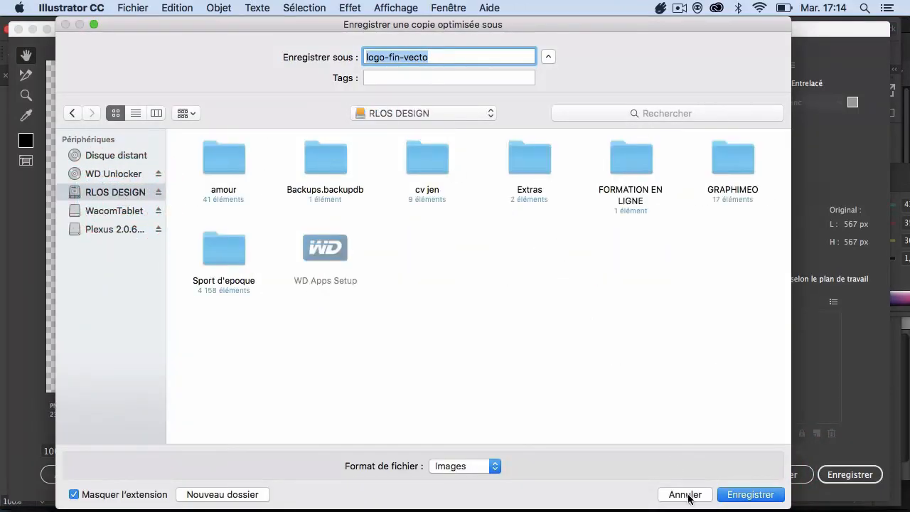
left_click(685, 495)
left_click(780, 475)
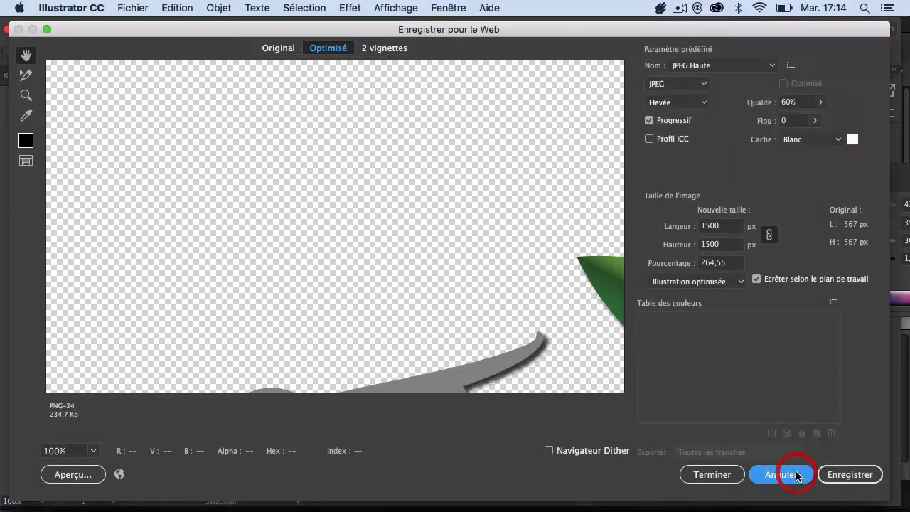